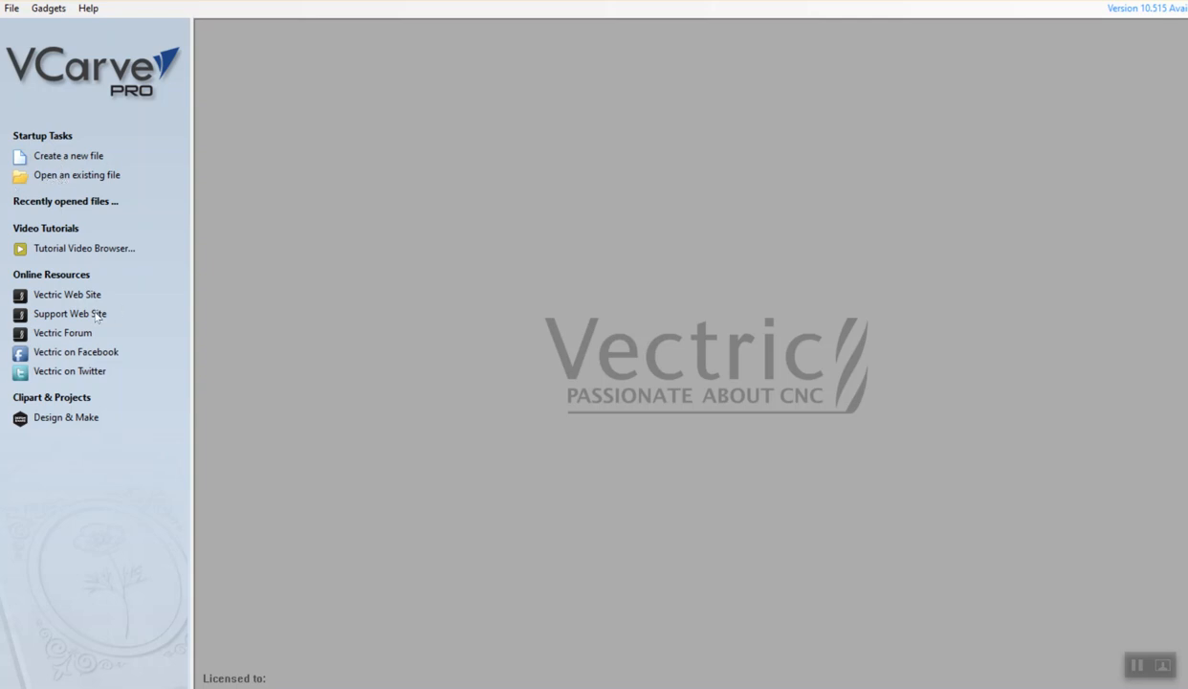
# Create a new VCarve Pro file to begin the board job
pyautogui.click(65, 156)
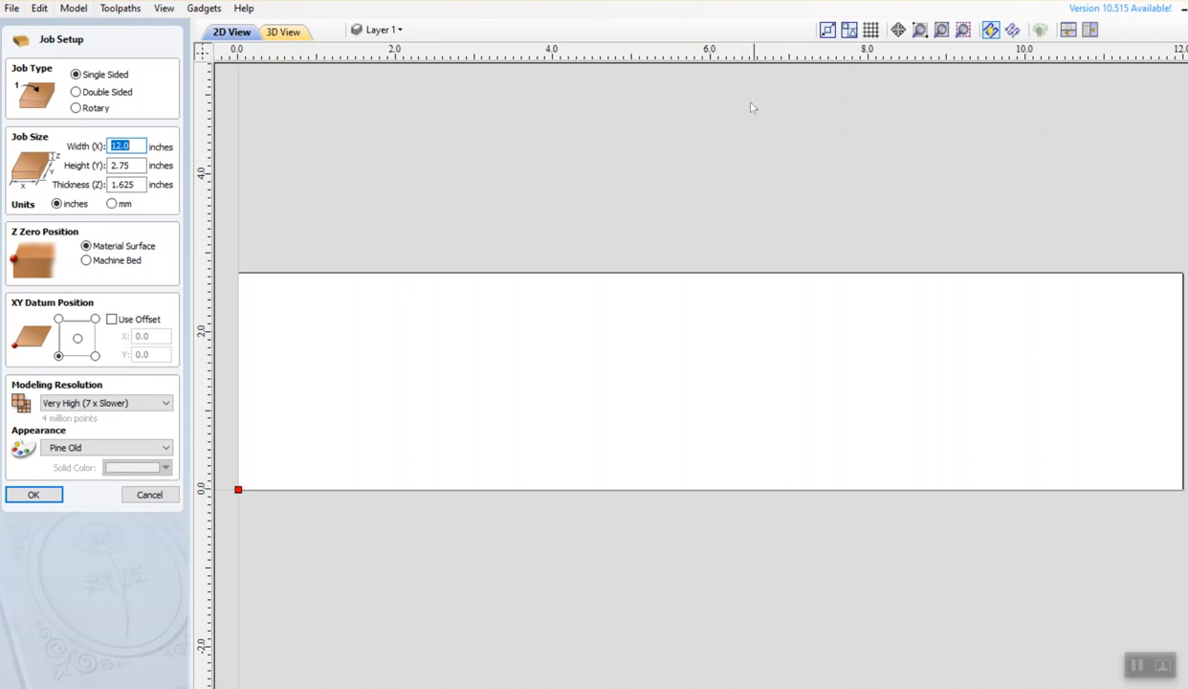
pyautogui.click(86, 260)
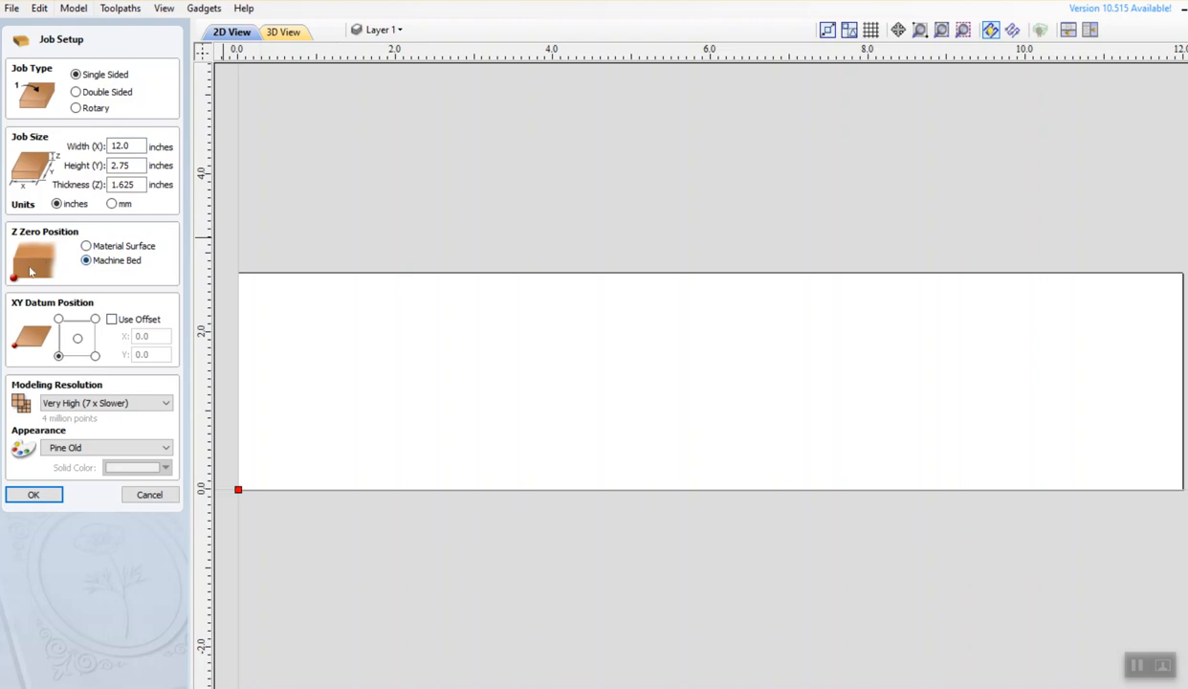
pyautogui.click(86, 246)
pyautogui.click(111, 319)
pyautogui.click(111, 320)
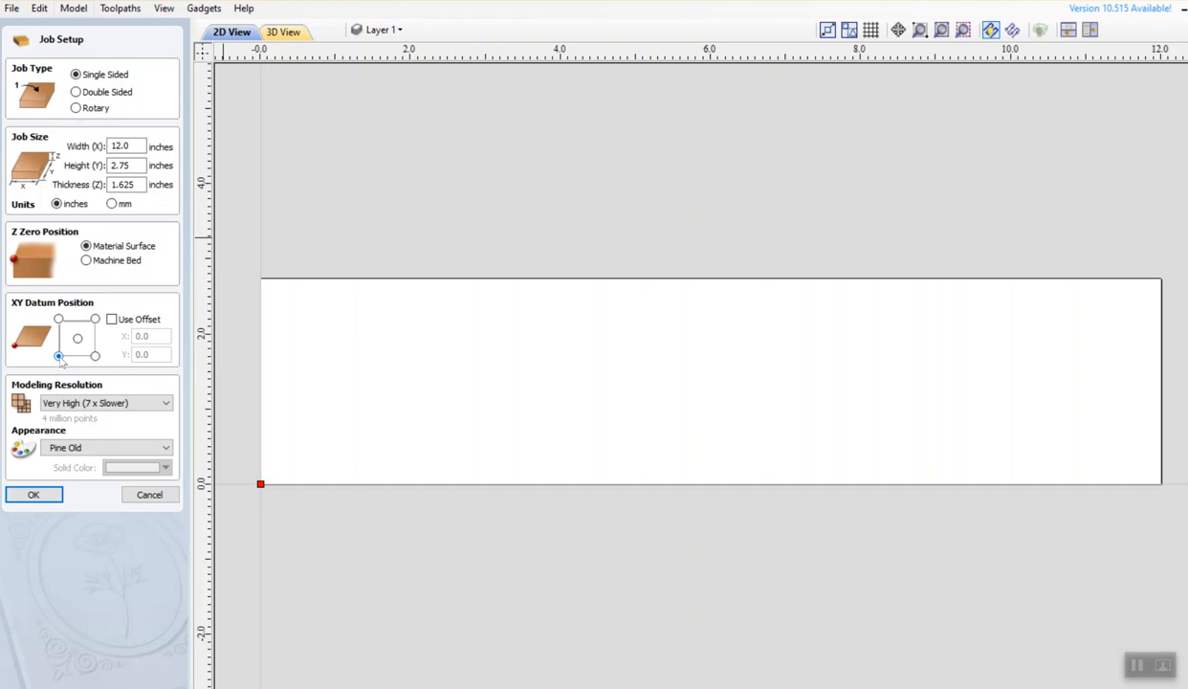
pyautogui.click(149, 404)
pyautogui.click(150, 404)
pyautogui.click(104, 448)
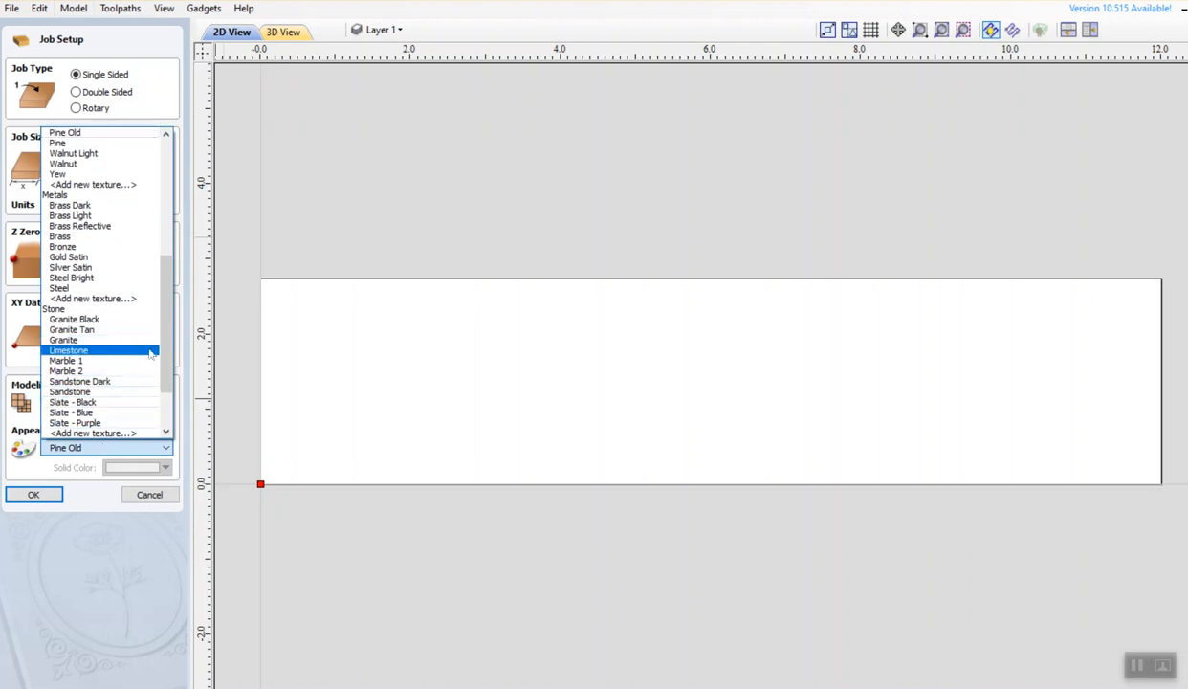
pyautogui.moveTo(165, 376); pyautogui.dragTo(159, 332)
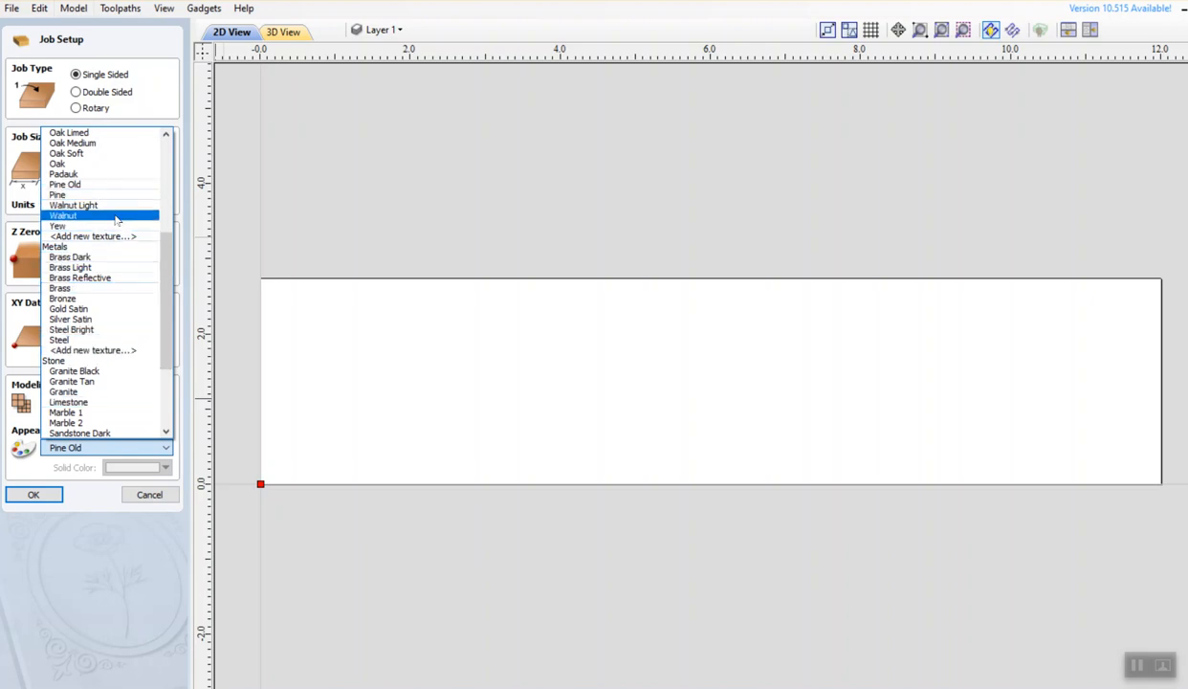
pyautogui.scroll(2, 88, 220)
pyautogui.scroll(1, 103, 234)
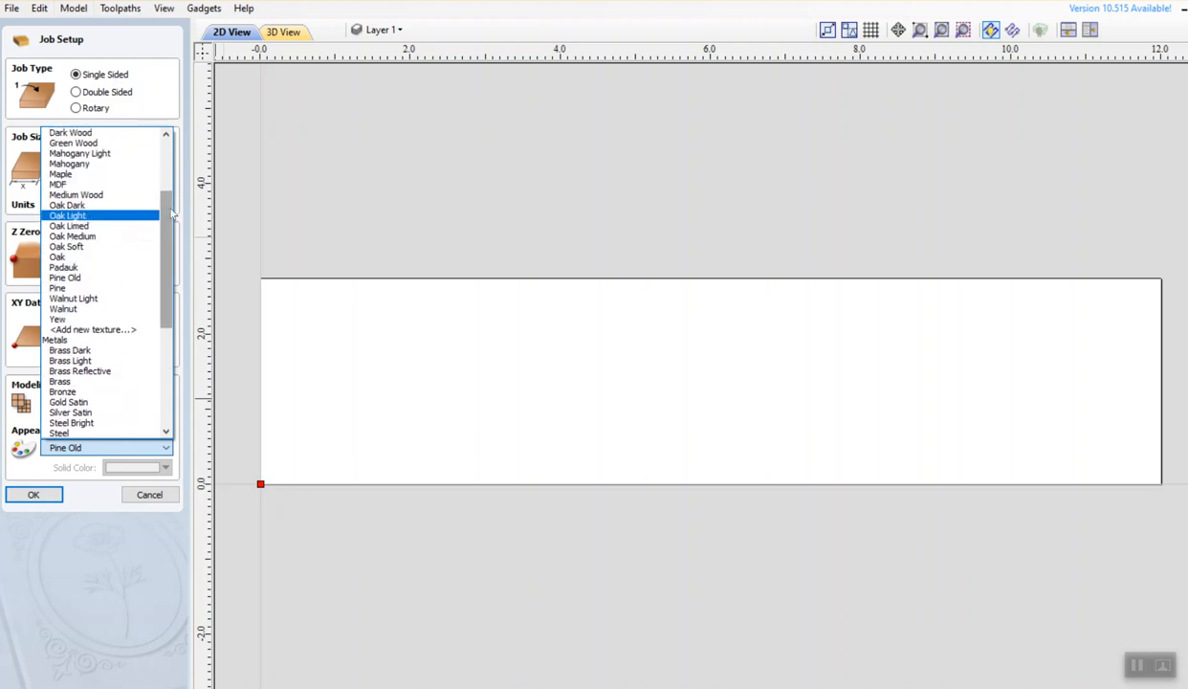
pyautogui.scroll(4, 148, 221)
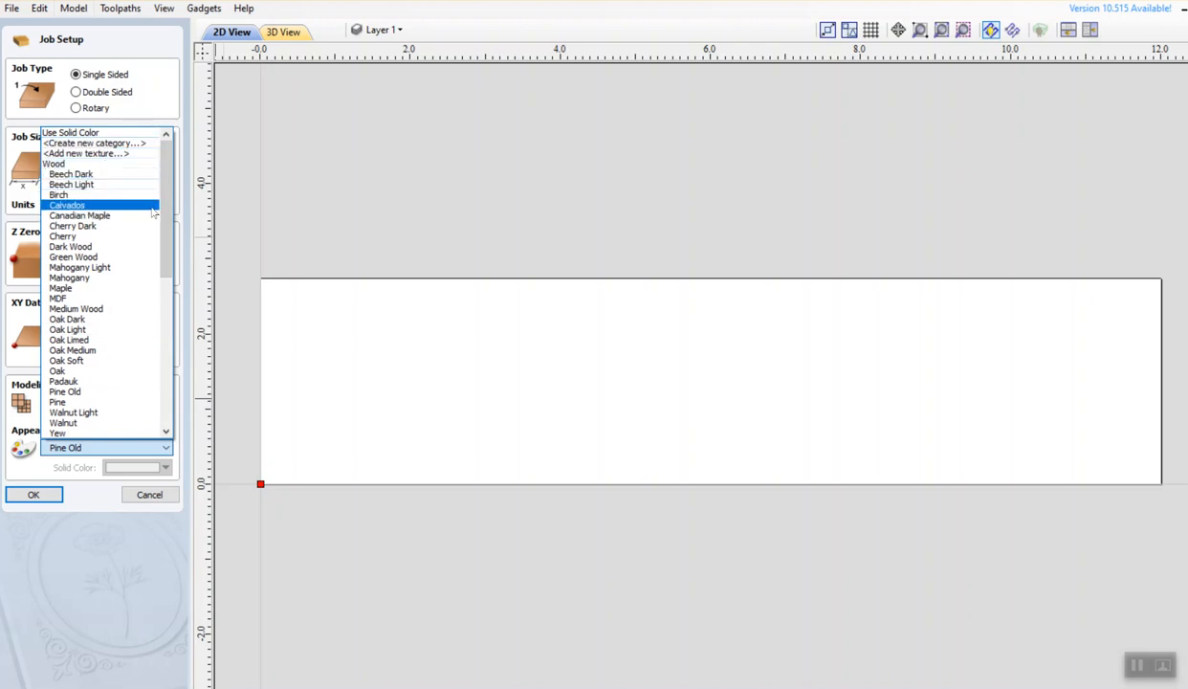
pyautogui.moveTo(162, 211); pyautogui.dragTo(143, 268)
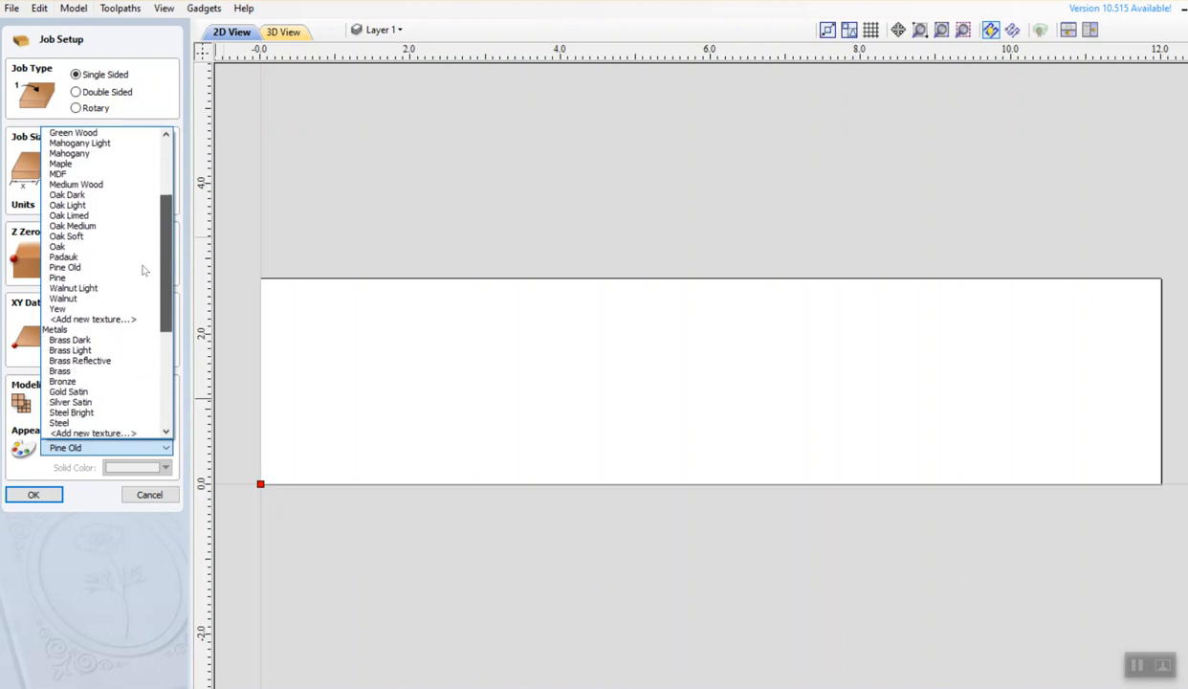
pyautogui.click(92, 194)
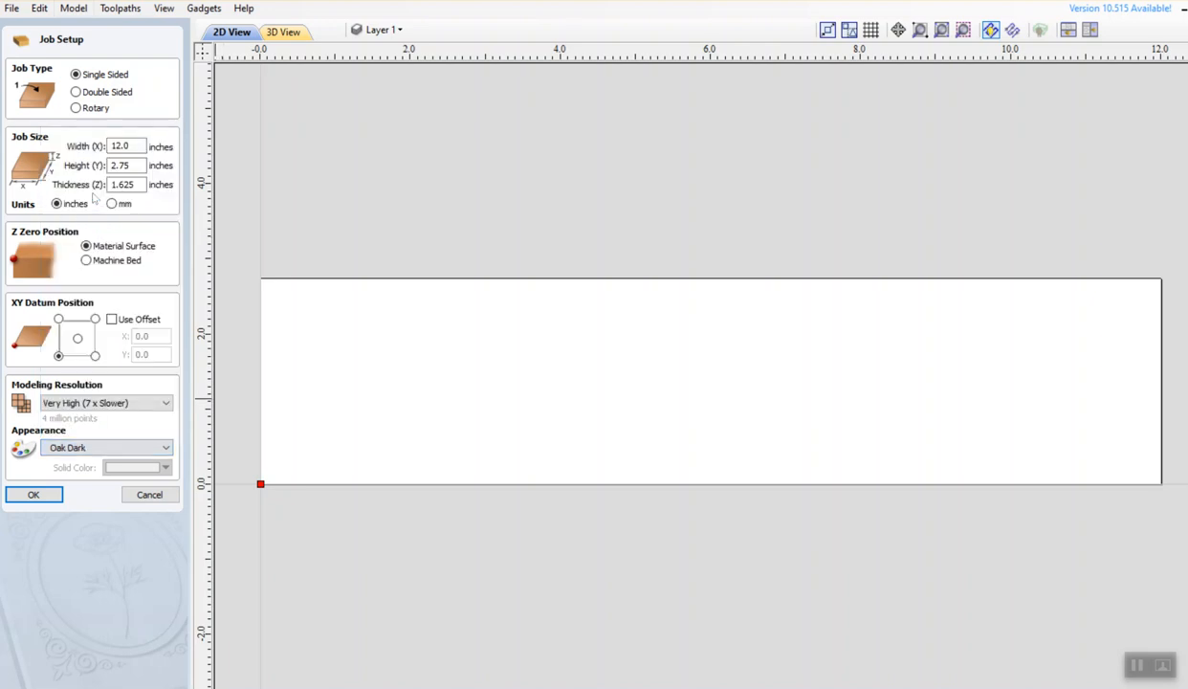
pyautogui.click(281, 34)
pyautogui.click(232, 33)
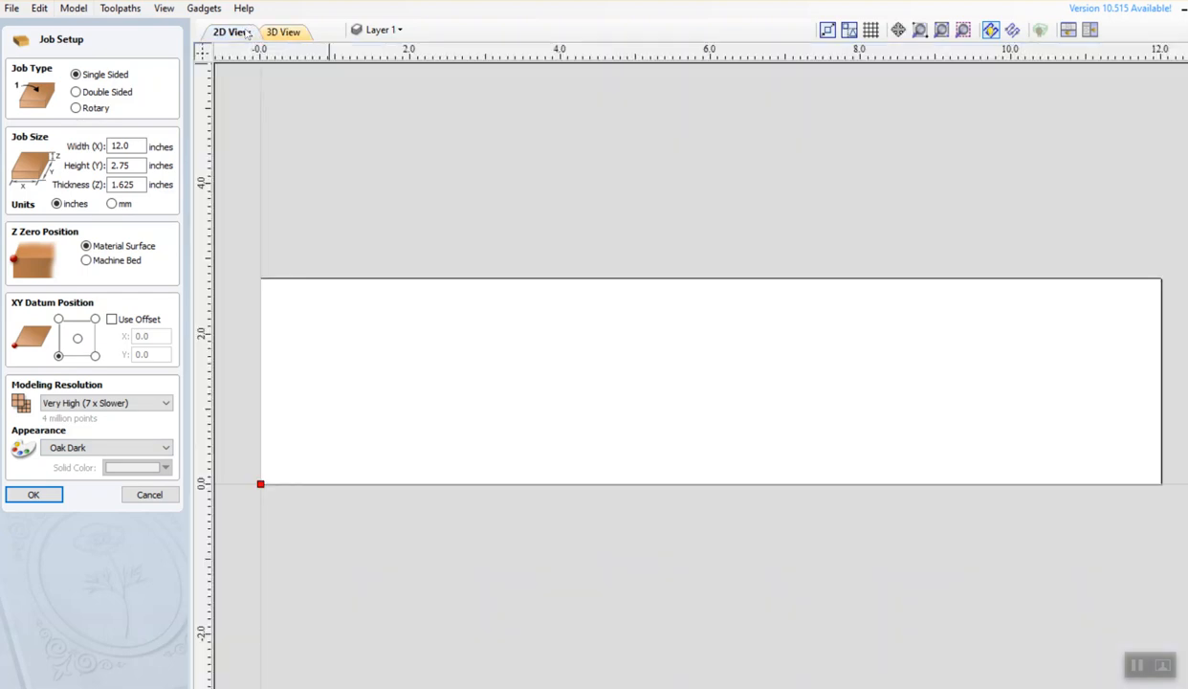
pyautogui.click(143, 450)
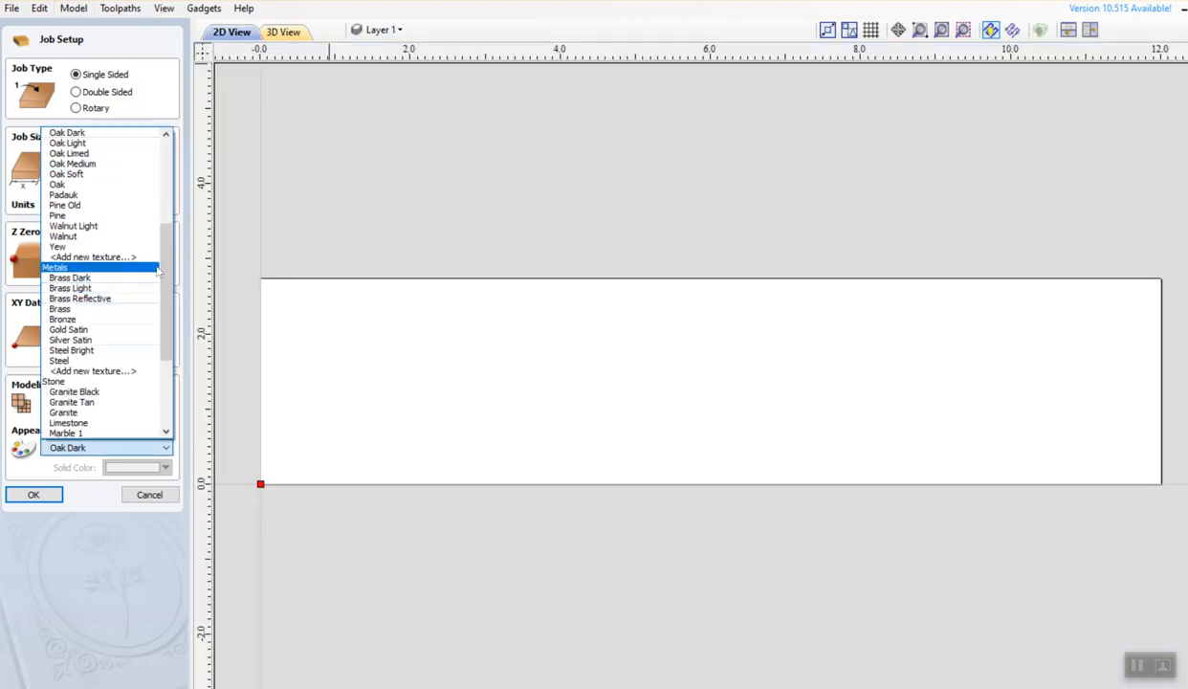
pyautogui.click(91, 205)
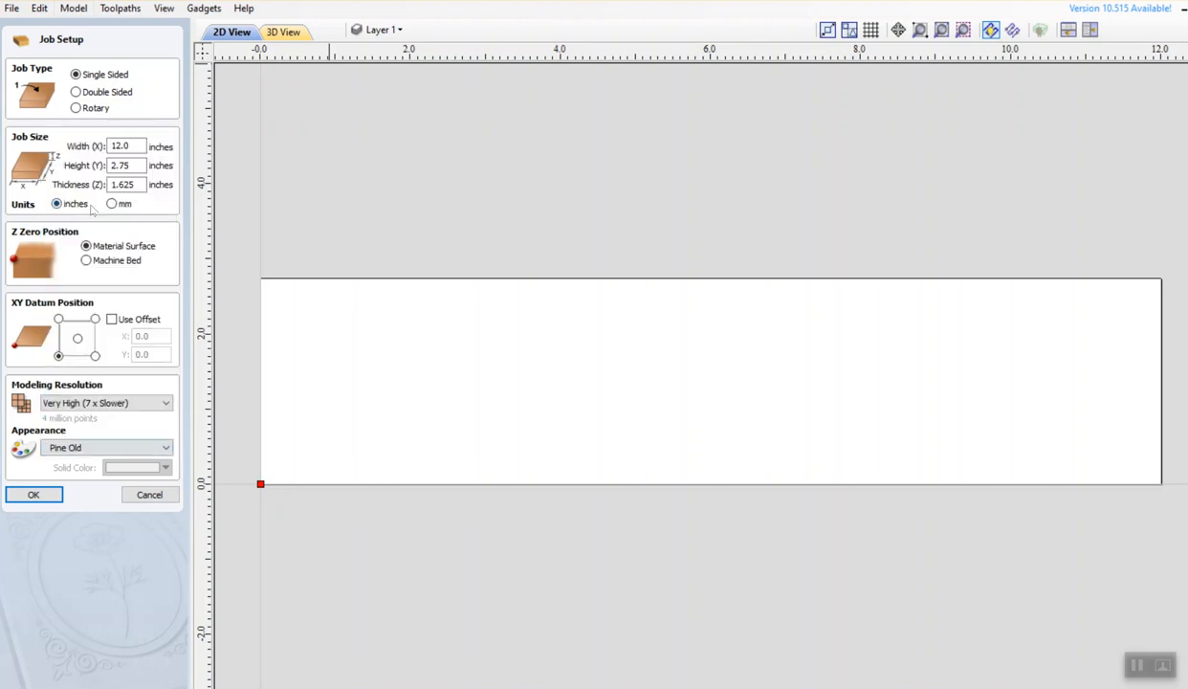
pyautogui.click(292, 32)
pyautogui.click(230, 32)
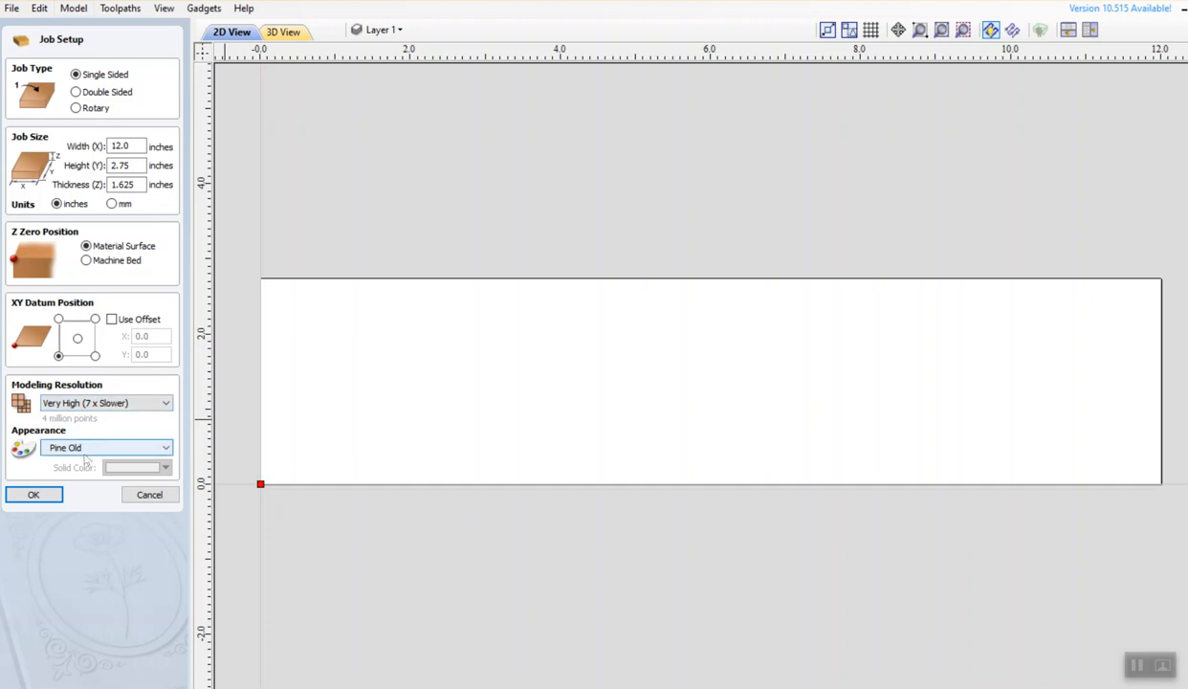
# Confirm the single-sided 12.0 × 2.75 × 1.625 inch board in Job Setup
pyautogui.click(33, 494)
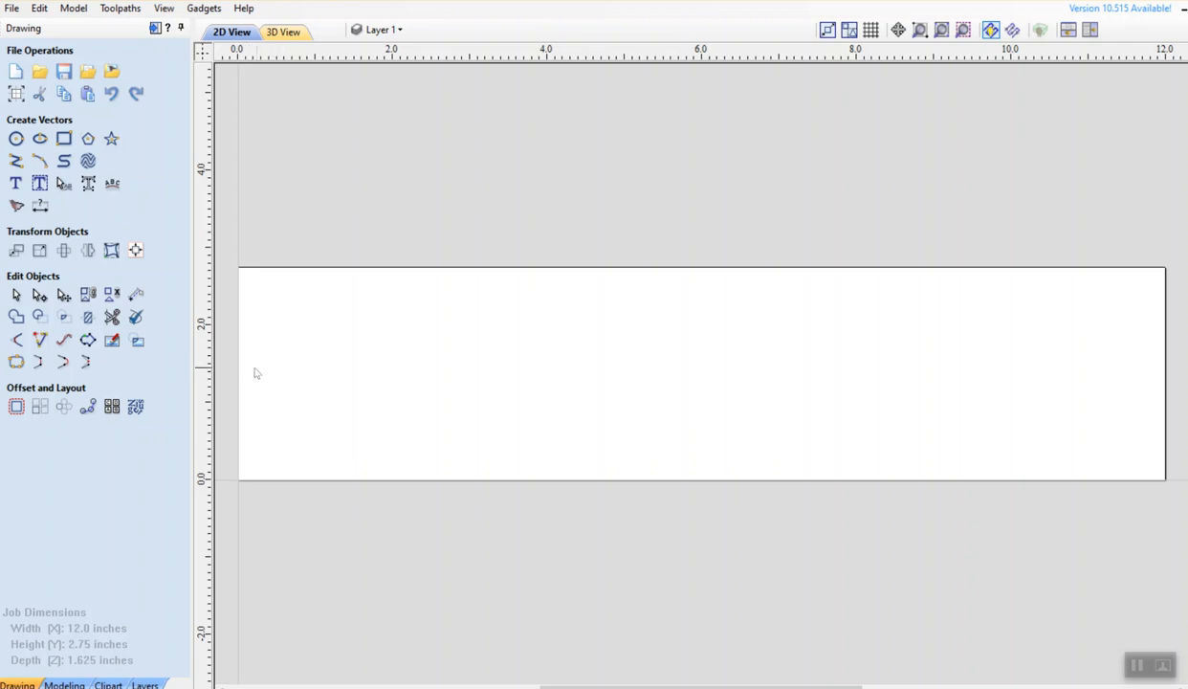
# Draw a polyline from the bottom-left corner up 1.375 in, then 2.5 in right
pyautogui.click(15, 161)
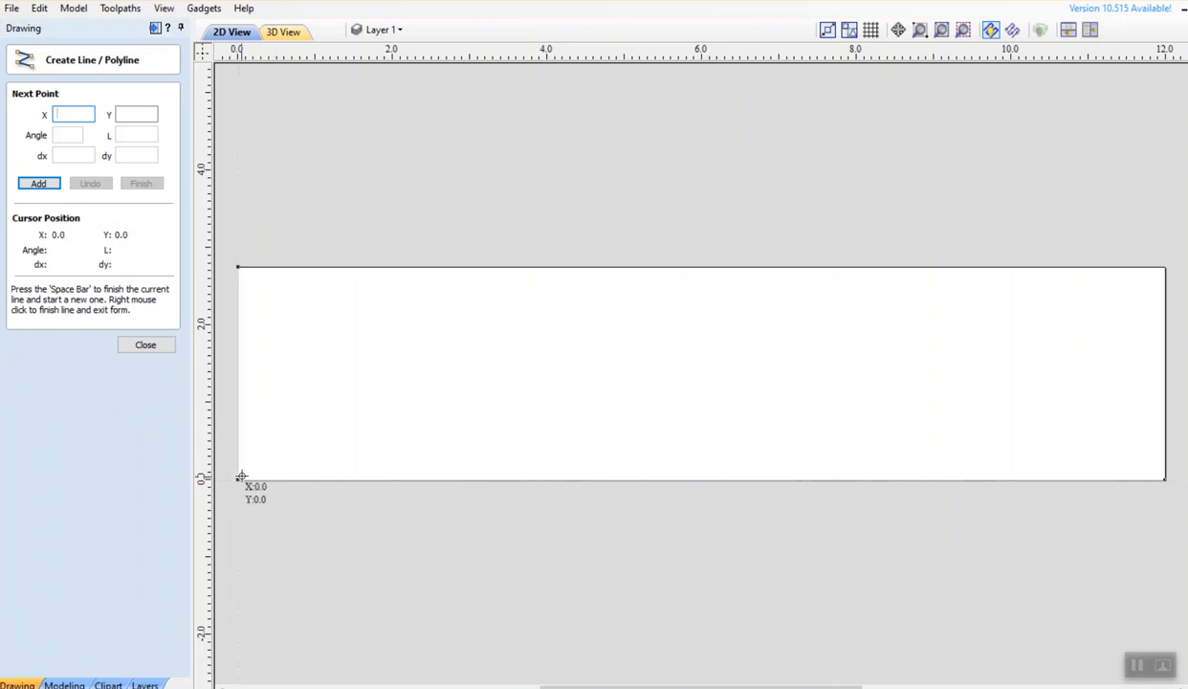
pyautogui.click(238, 478)
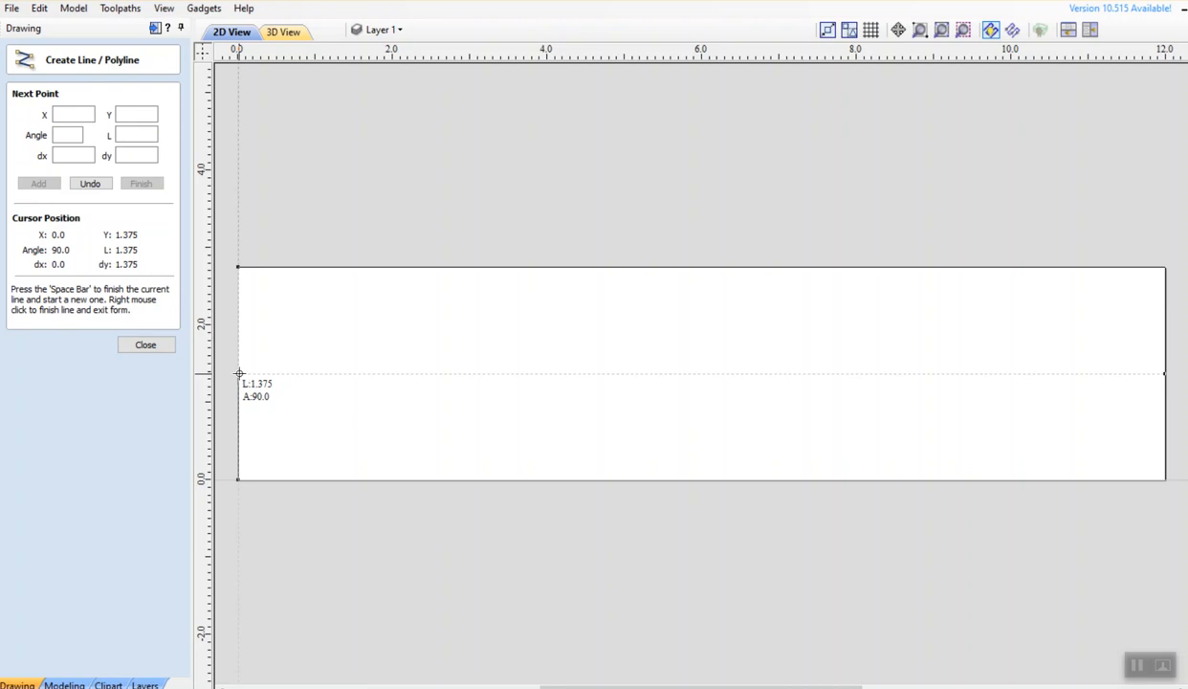
pyautogui.click(240, 373)
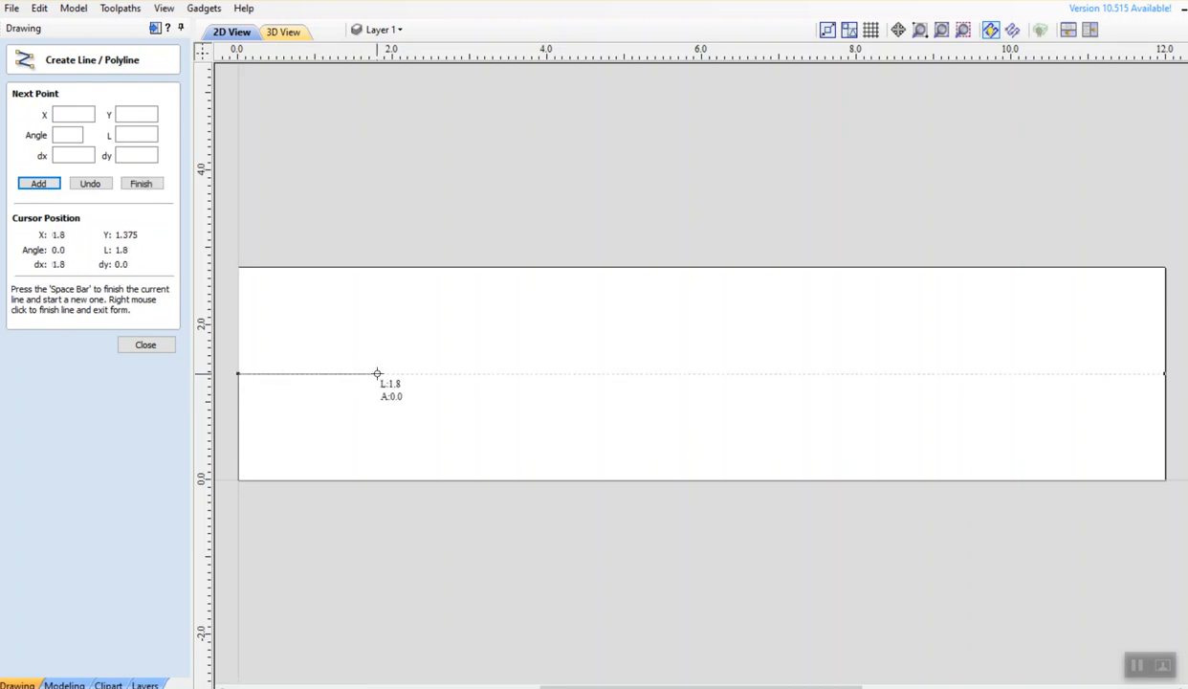
pyautogui.click(430, 370)
pyautogui.rightClick(421, 411)
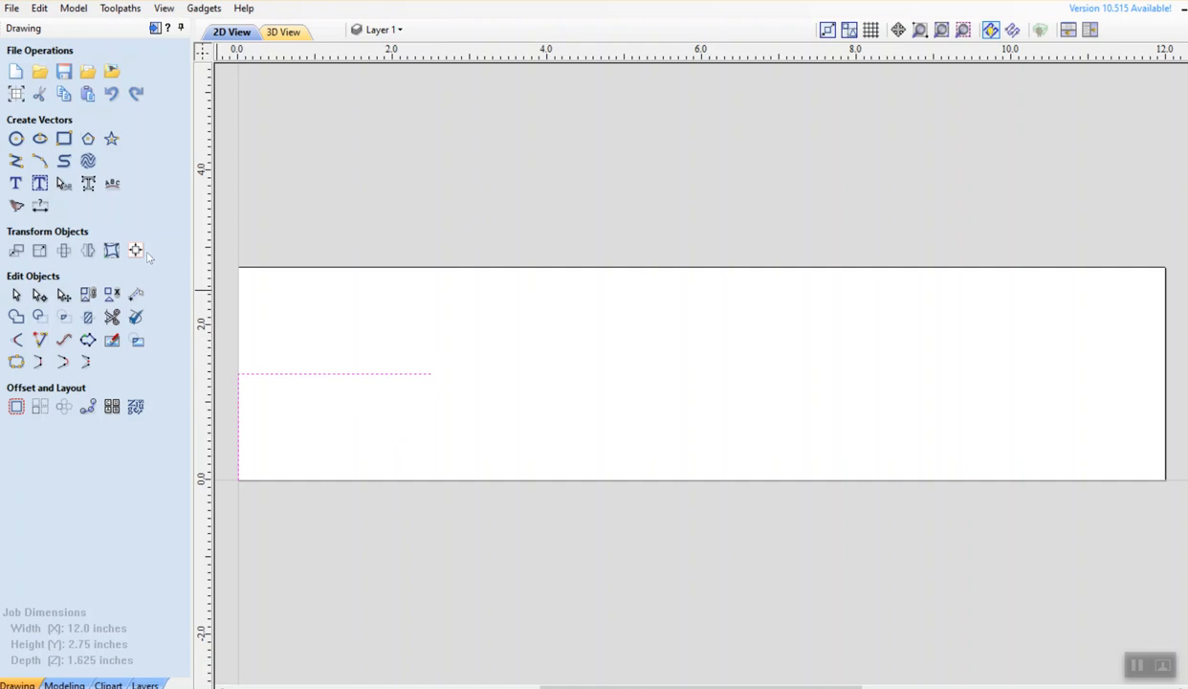
# Place a 2.5 × 1.0 inch rectangle centred at X 1.25, Y 1.375
pyautogui.click(63, 138)
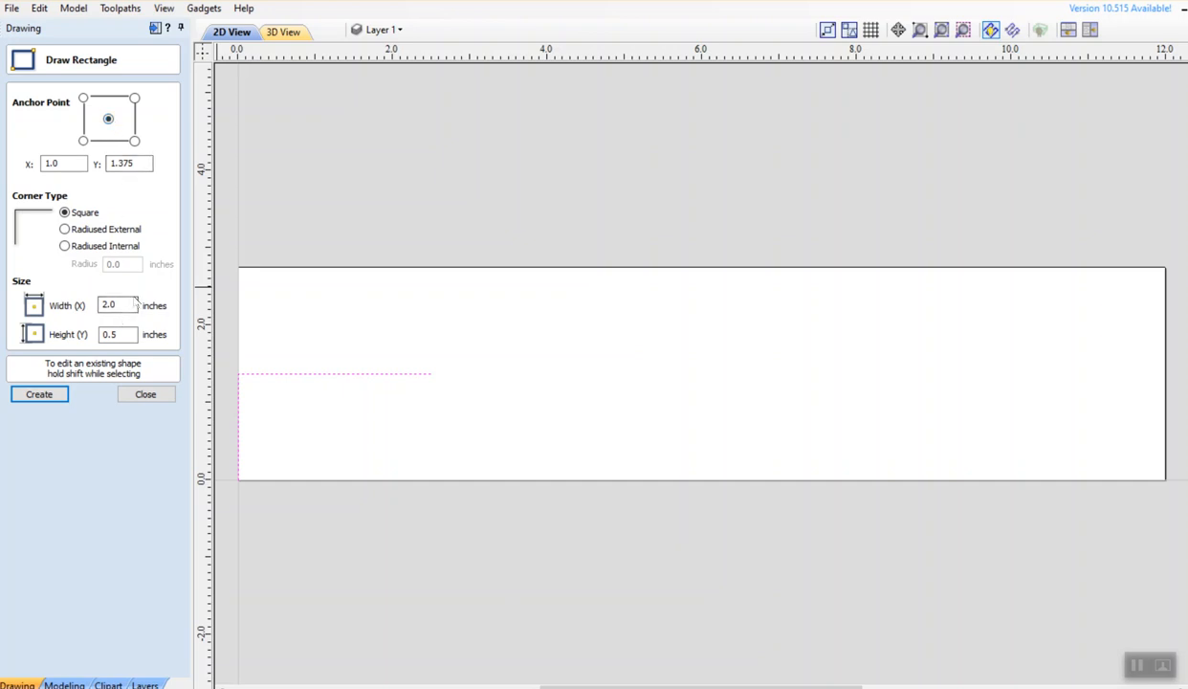
pyautogui.moveTo(127, 334); pyautogui.dragTo(97, 334)
pyautogui.write('1')
pyautogui.doubleClick(119, 304)
pyautogui.write('2.5')
pyautogui.click(336, 374)
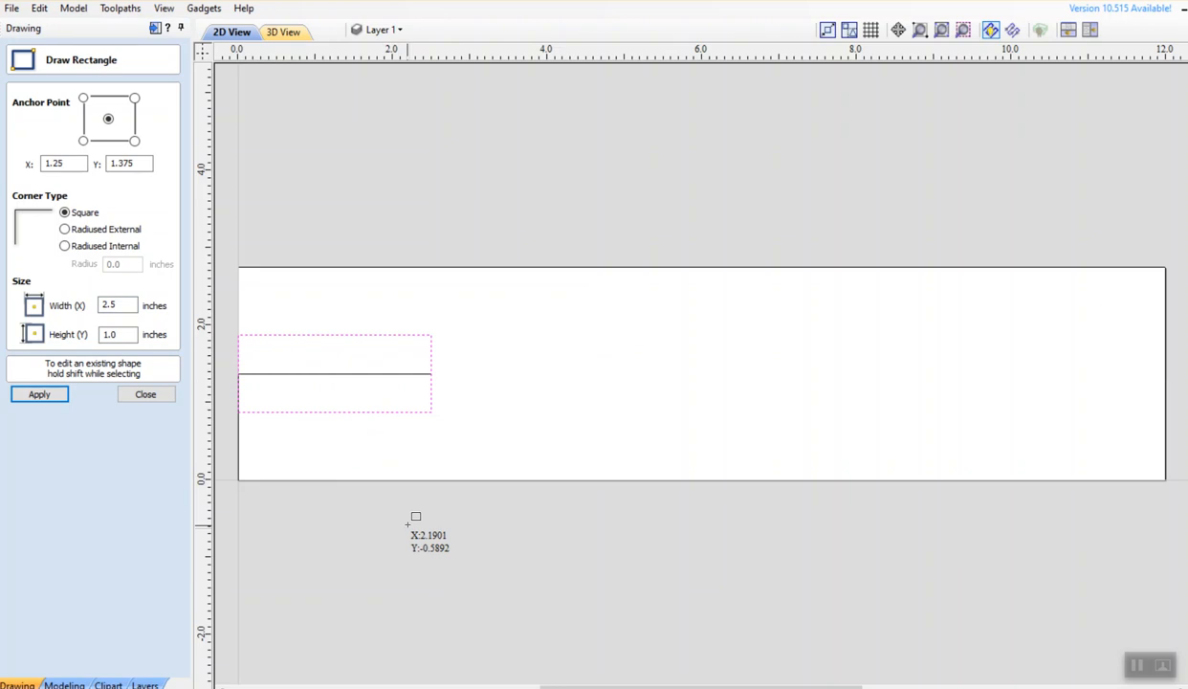
pyautogui.press('Escape')
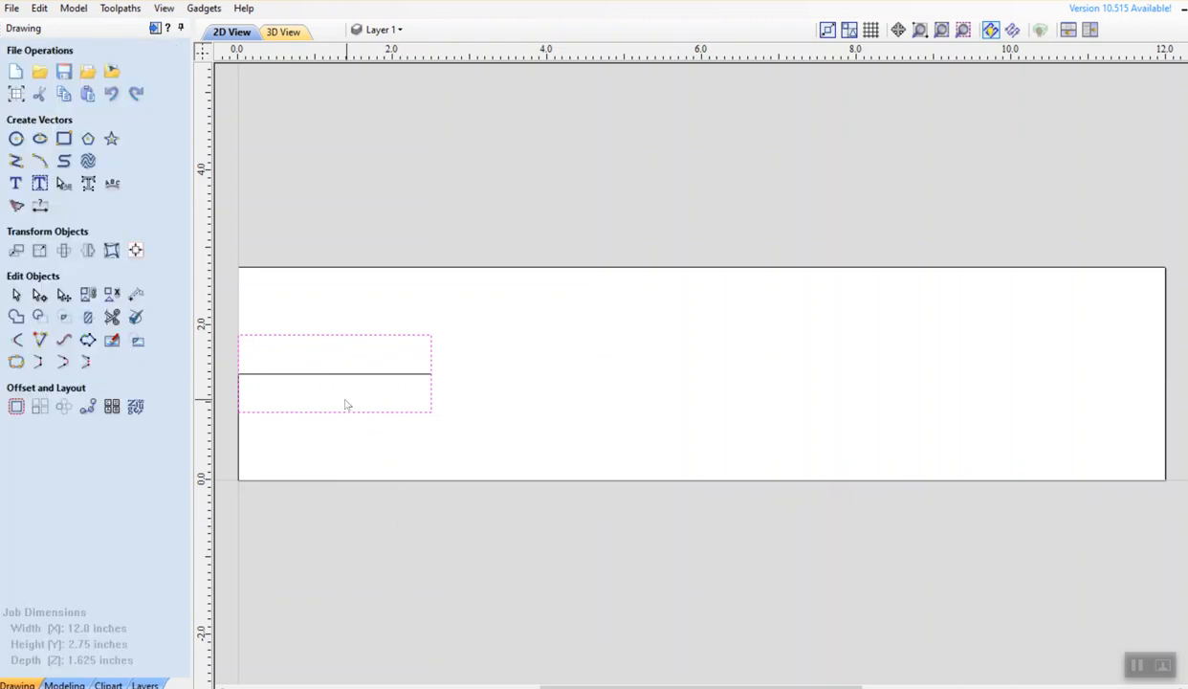
pyautogui.click(339, 323)
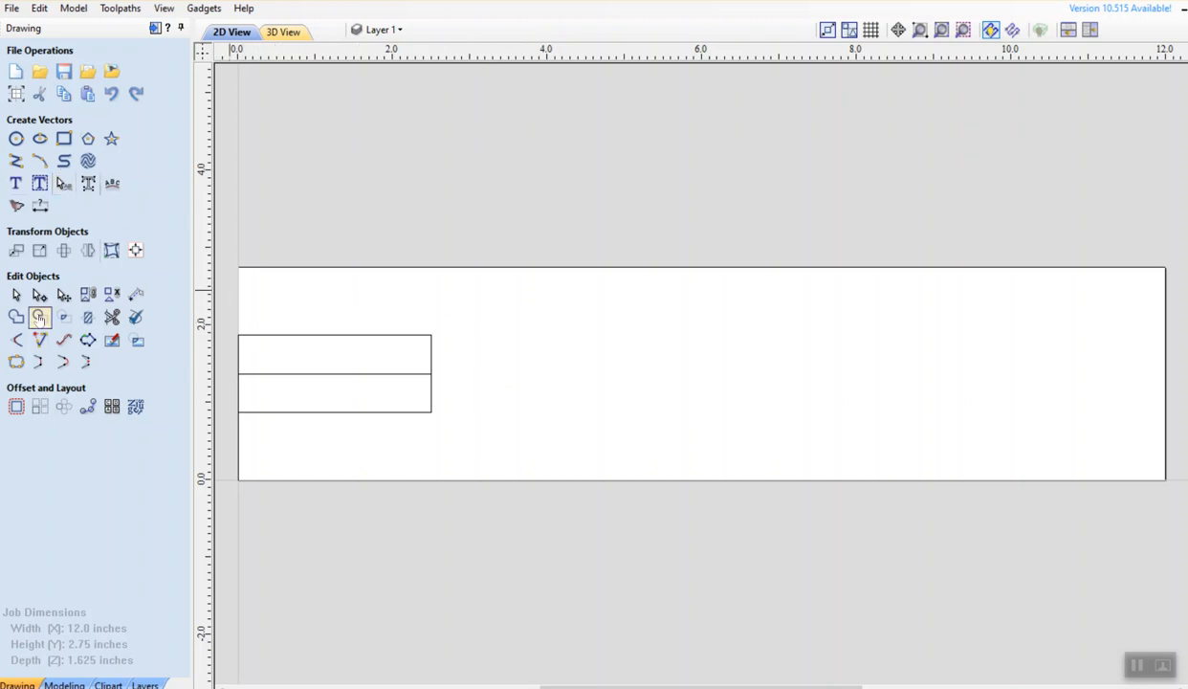
# Draw a polyline from the origin up to Y 2.2, then right to about X 2.2
pyautogui.click(16, 161)
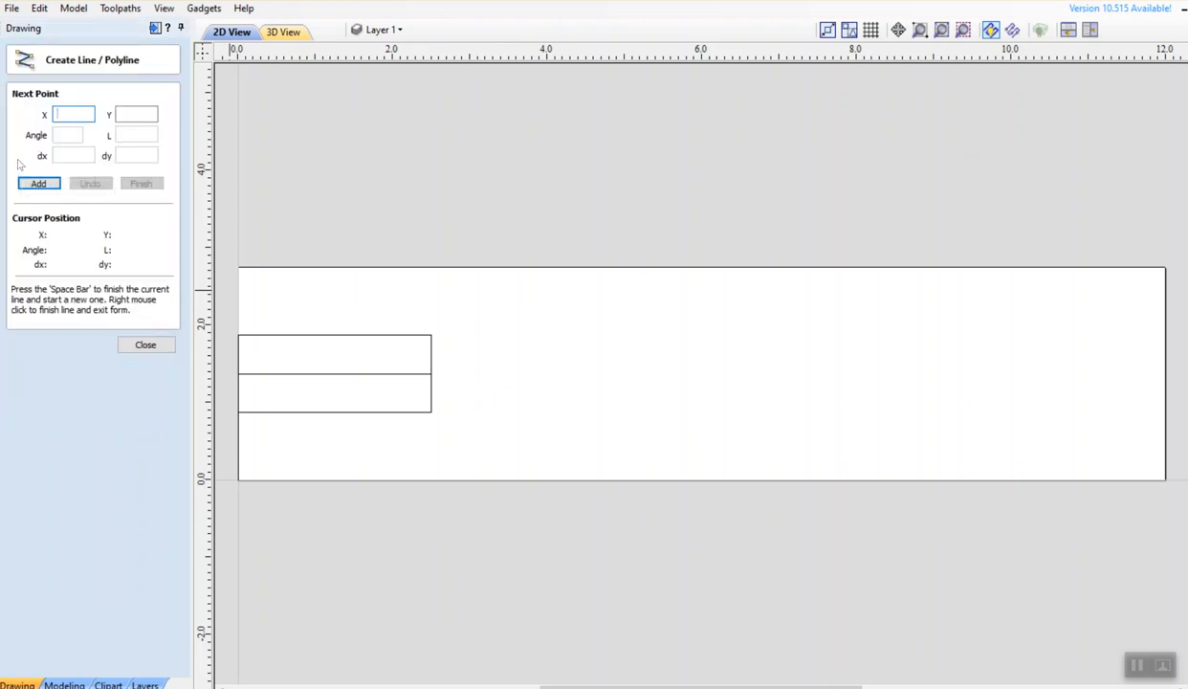
pyautogui.click(144, 344)
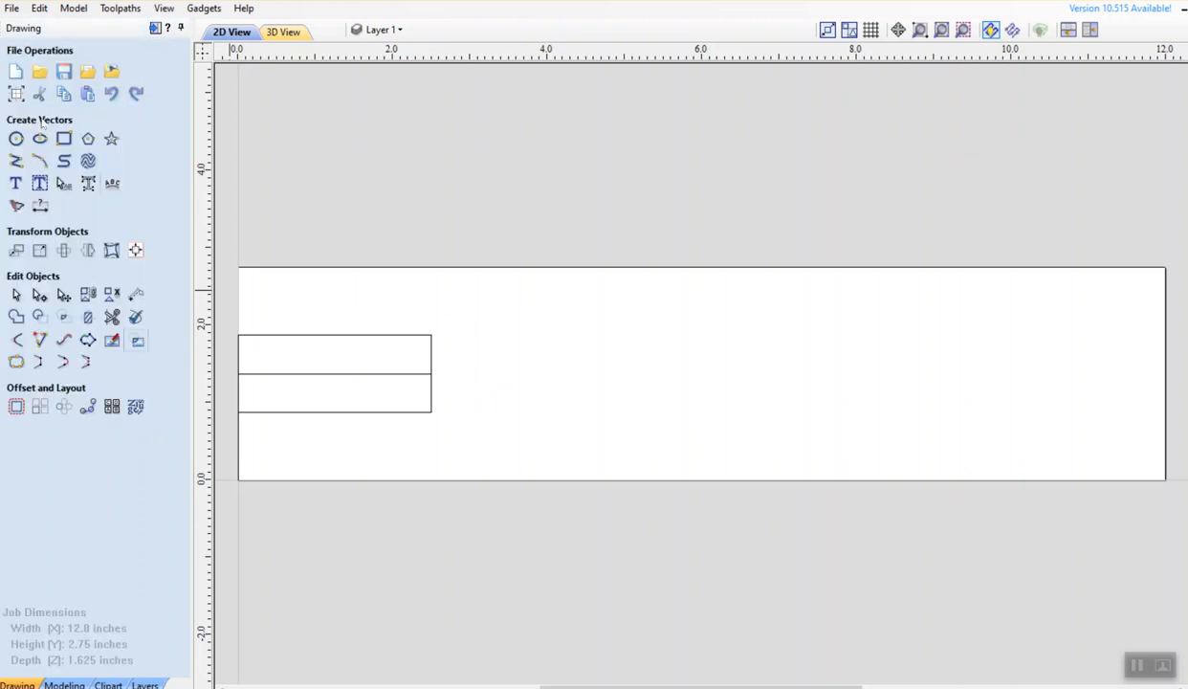
pyautogui.click(17, 162)
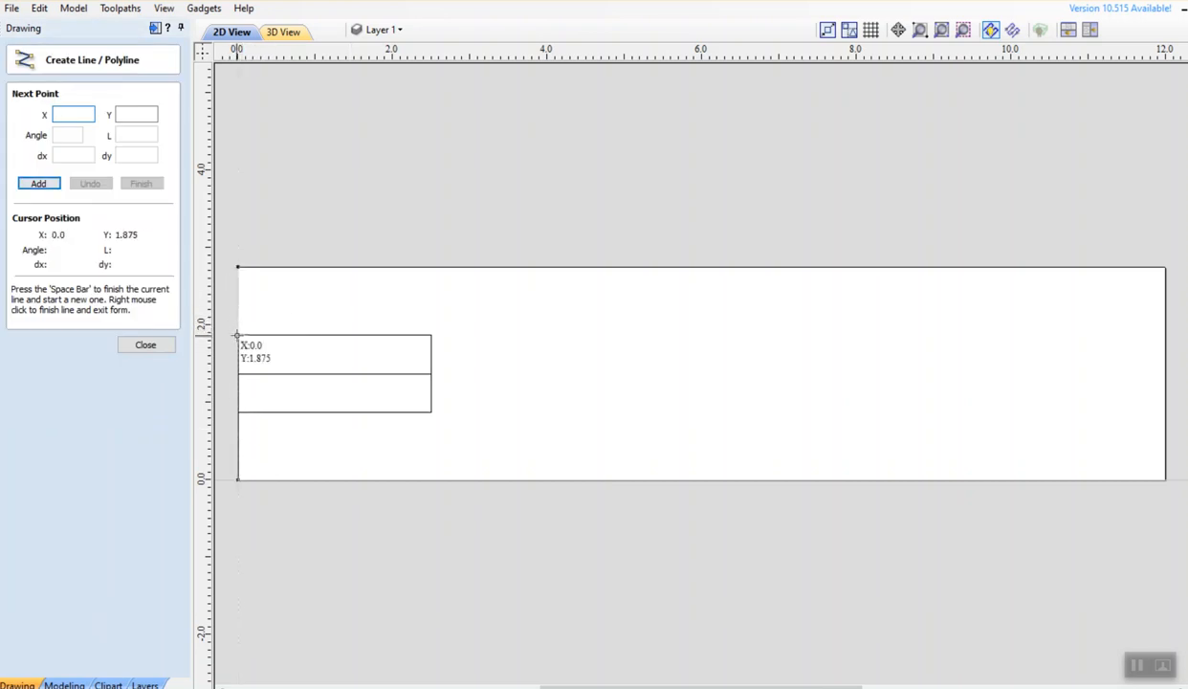
pyautogui.click(238, 476)
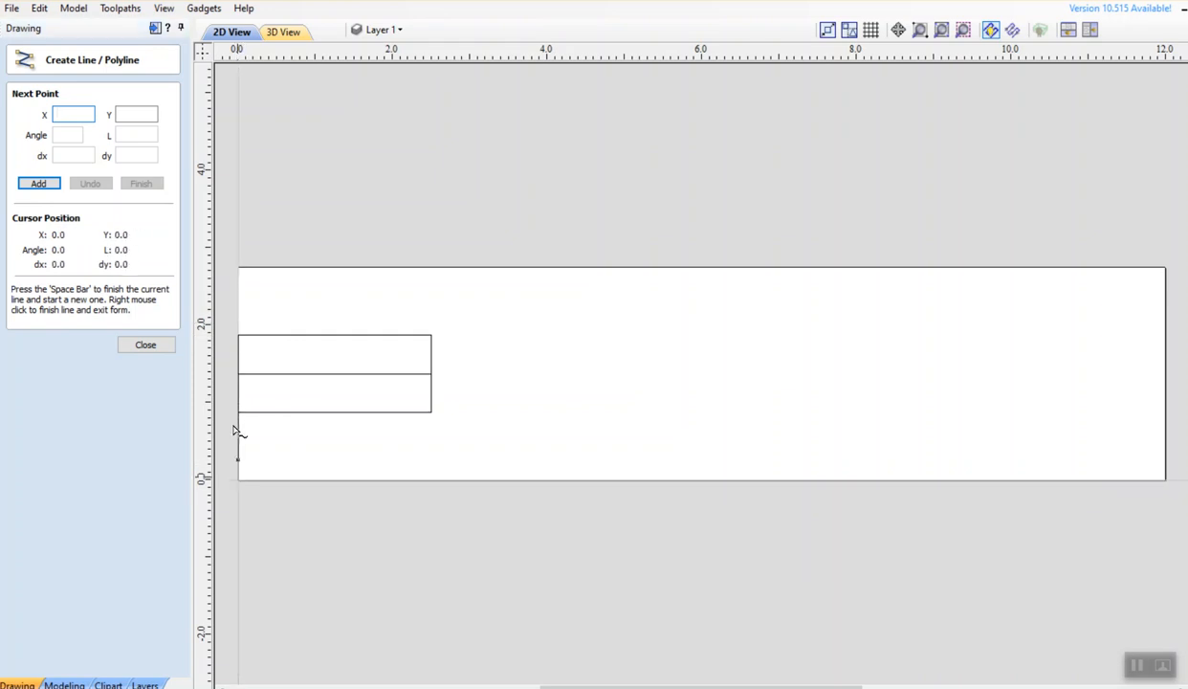
pyautogui.click(239, 310)
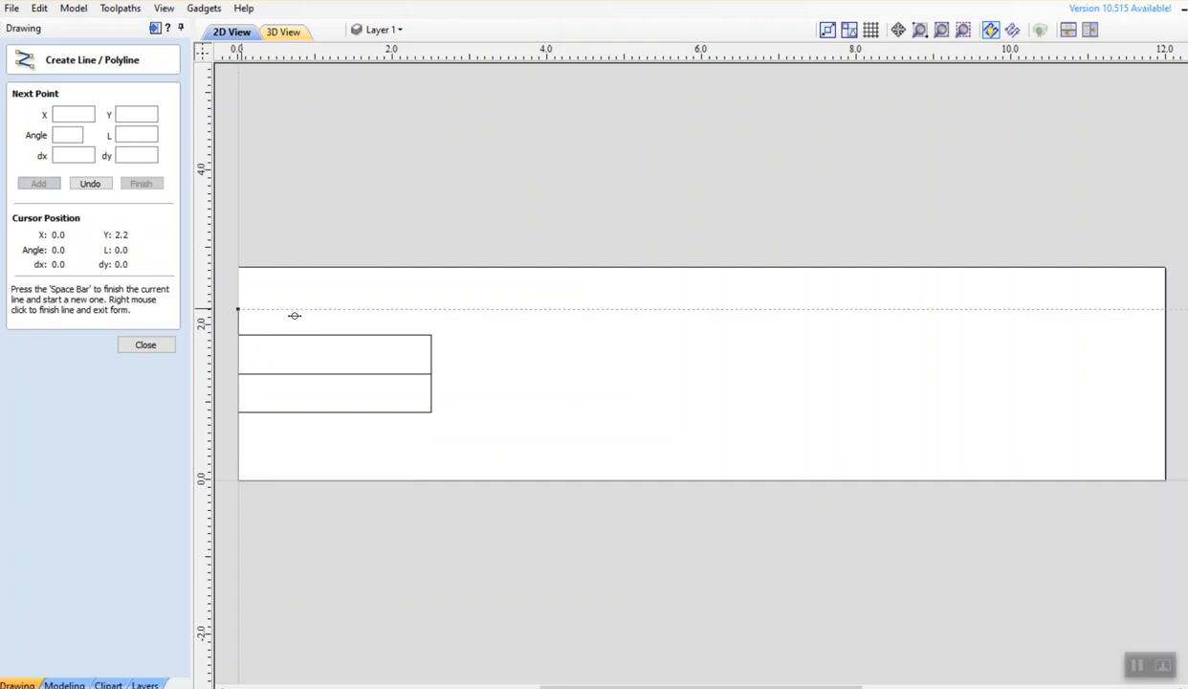
pyautogui.click(410, 308)
pyautogui.rightClick(480, 343)
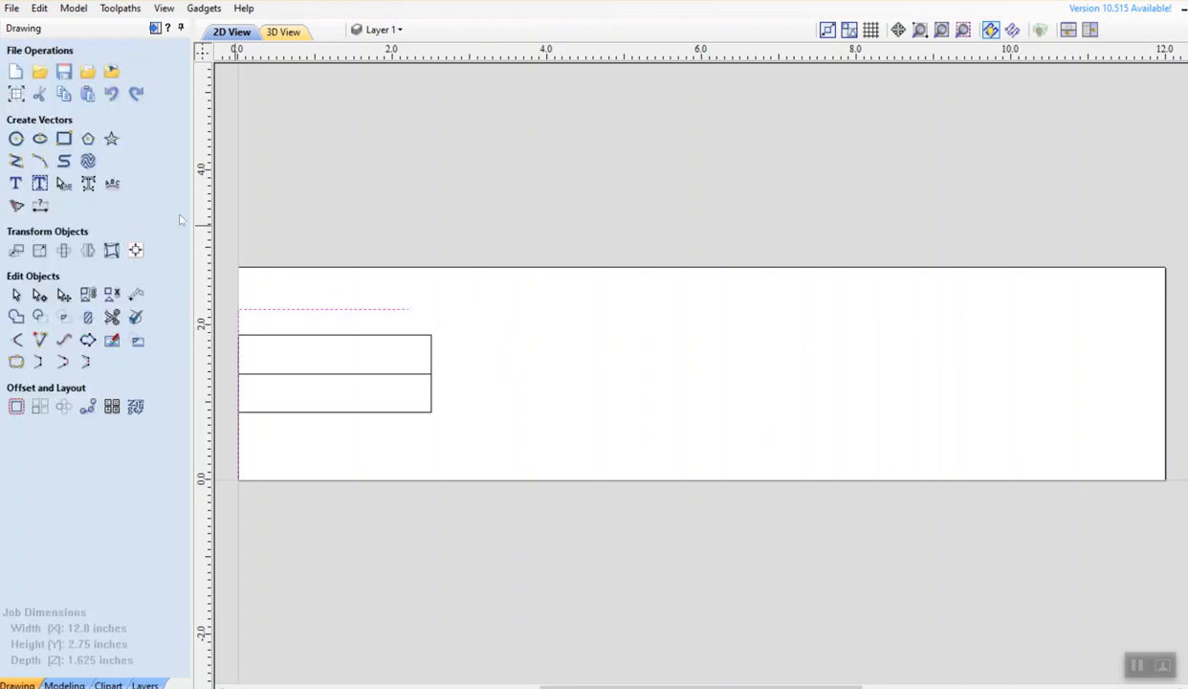
# Draw two opposite-bending arcs from (2.2, 2.2) curving down to about (5.64, 0.61)
pyautogui.click(39, 160)
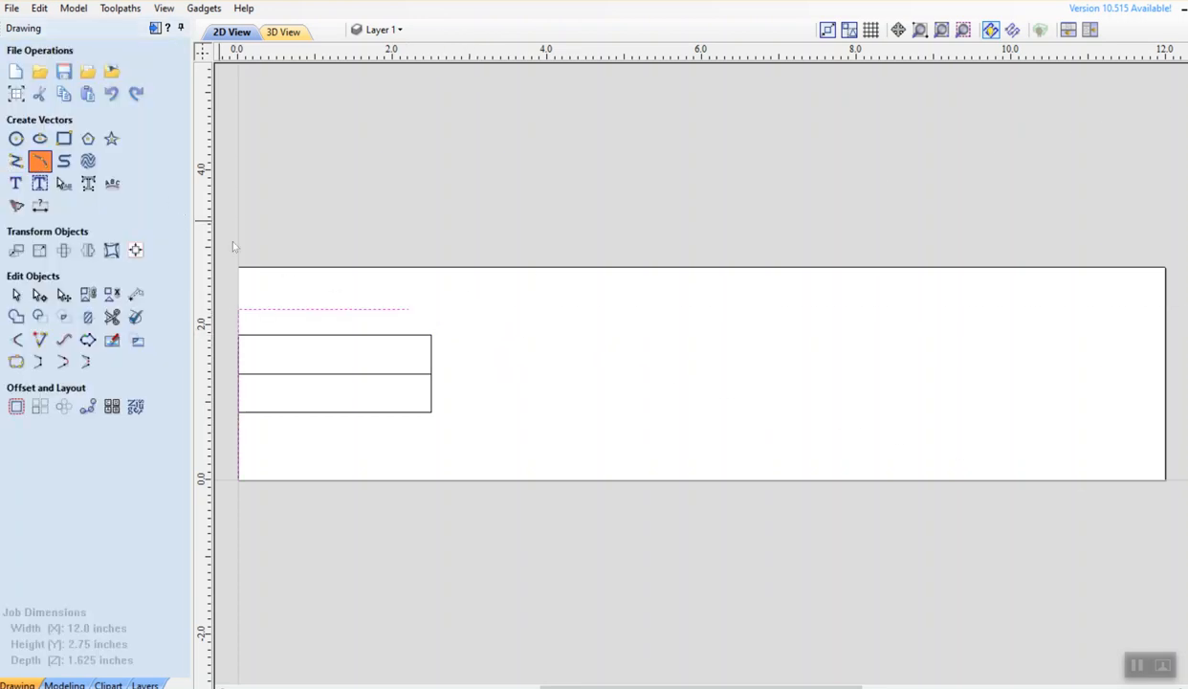
pyautogui.click(409, 309)
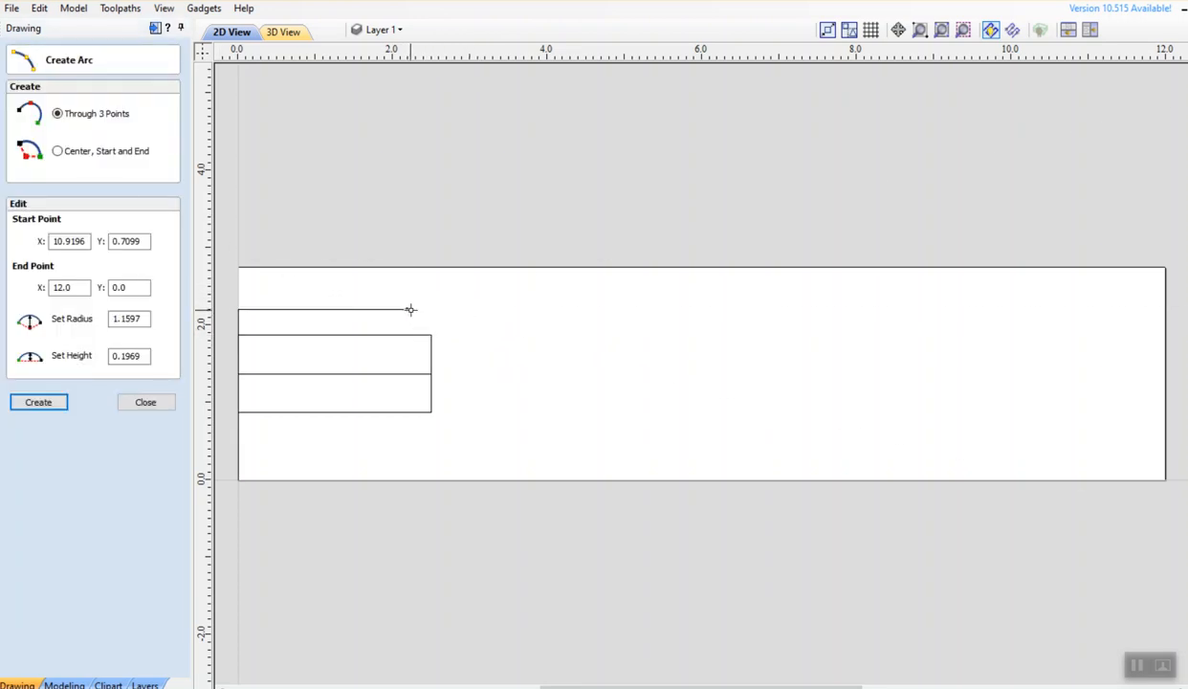
pyautogui.click(575, 406)
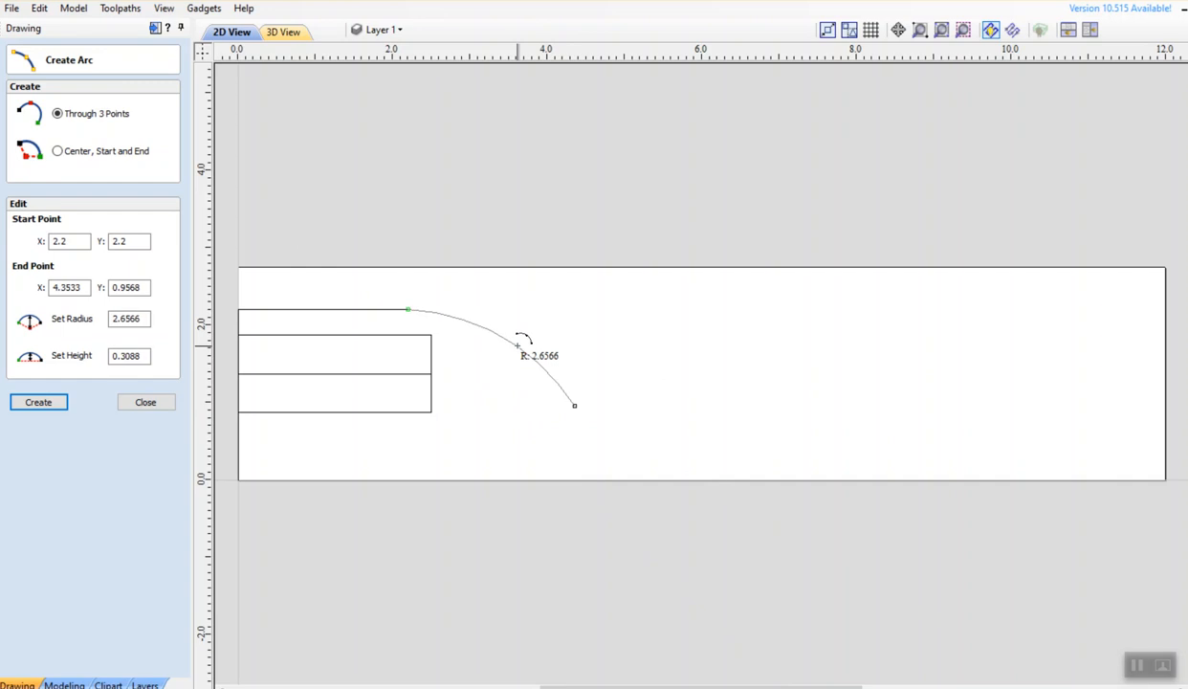
pyautogui.click(518, 345)
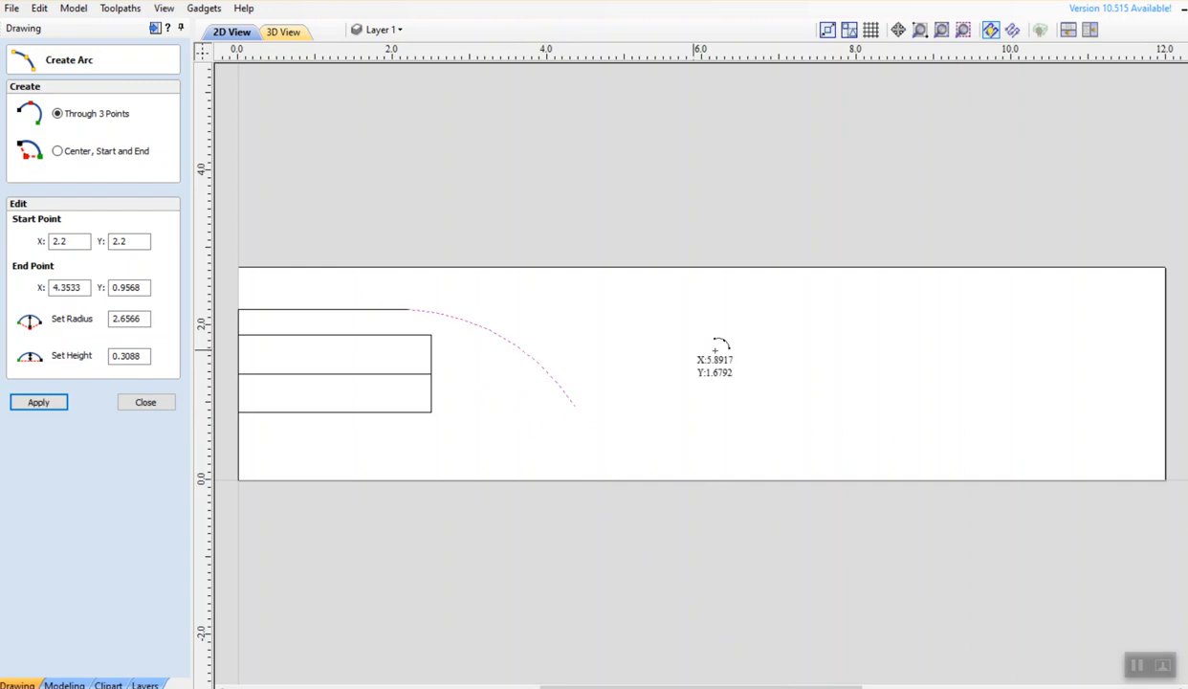
pyautogui.click(574, 407)
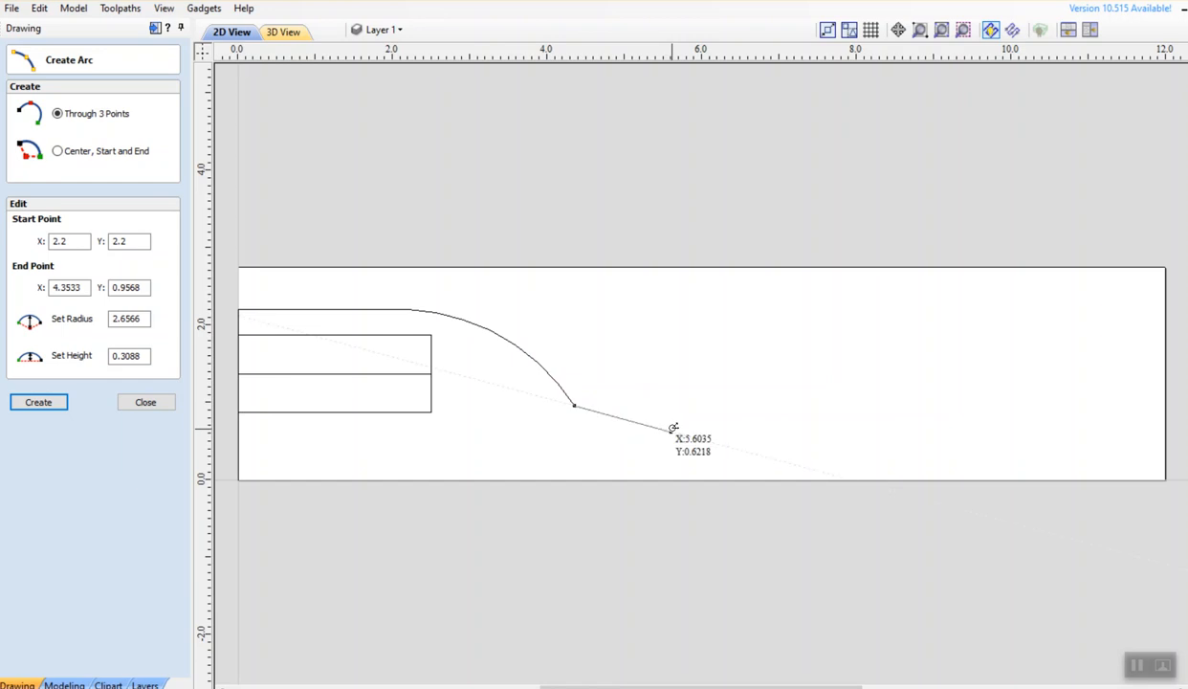
pyautogui.click(673, 430)
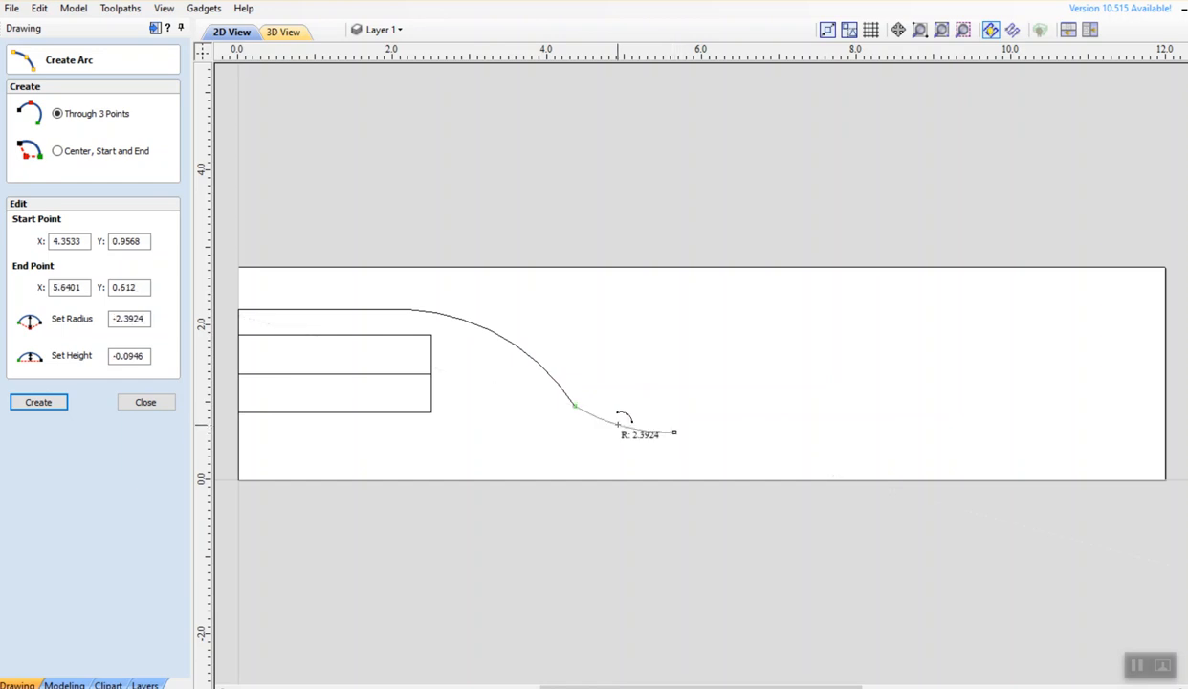
pyautogui.click(605, 421)
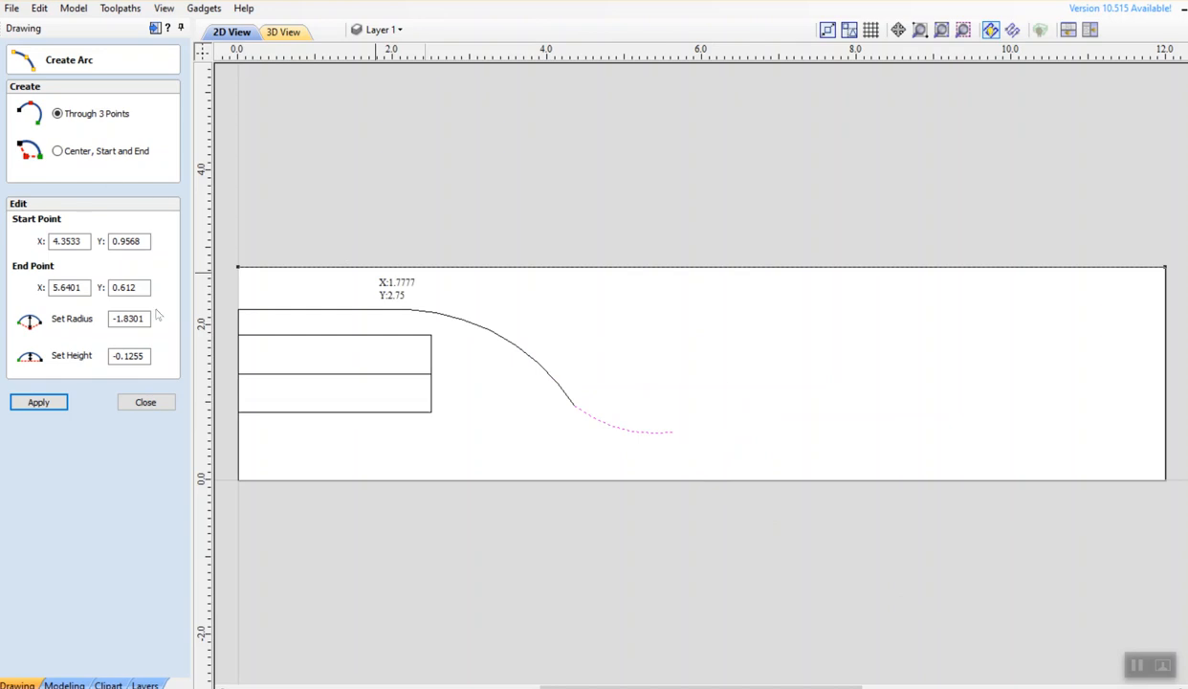
pyautogui.click(146, 390)
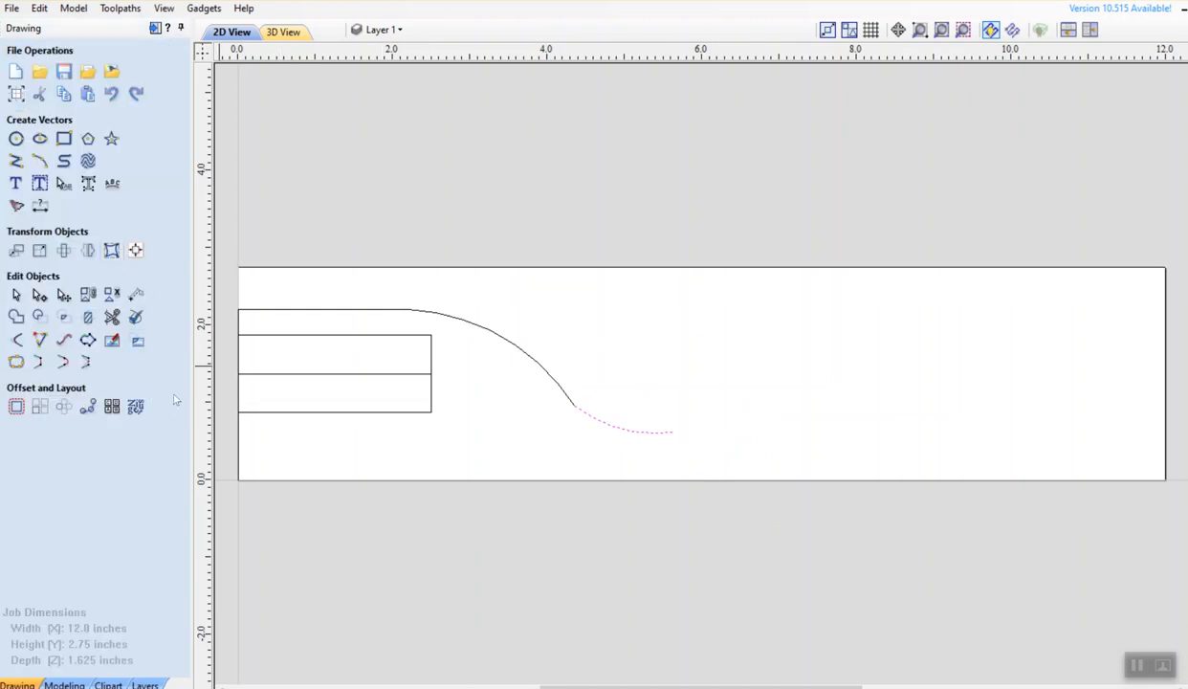
# Draw a 5.75 in horizontal line rightward from the second arc's end at Y 0.612
pyautogui.click(16, 161)
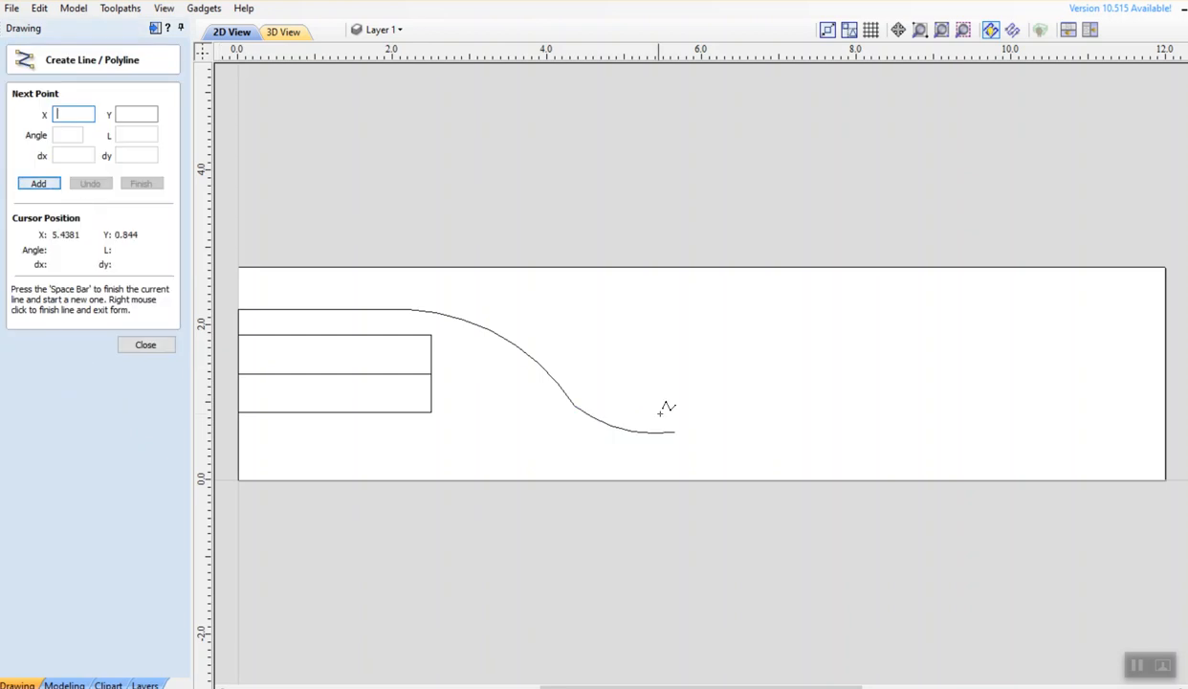
pyautogui.click(674, 433)
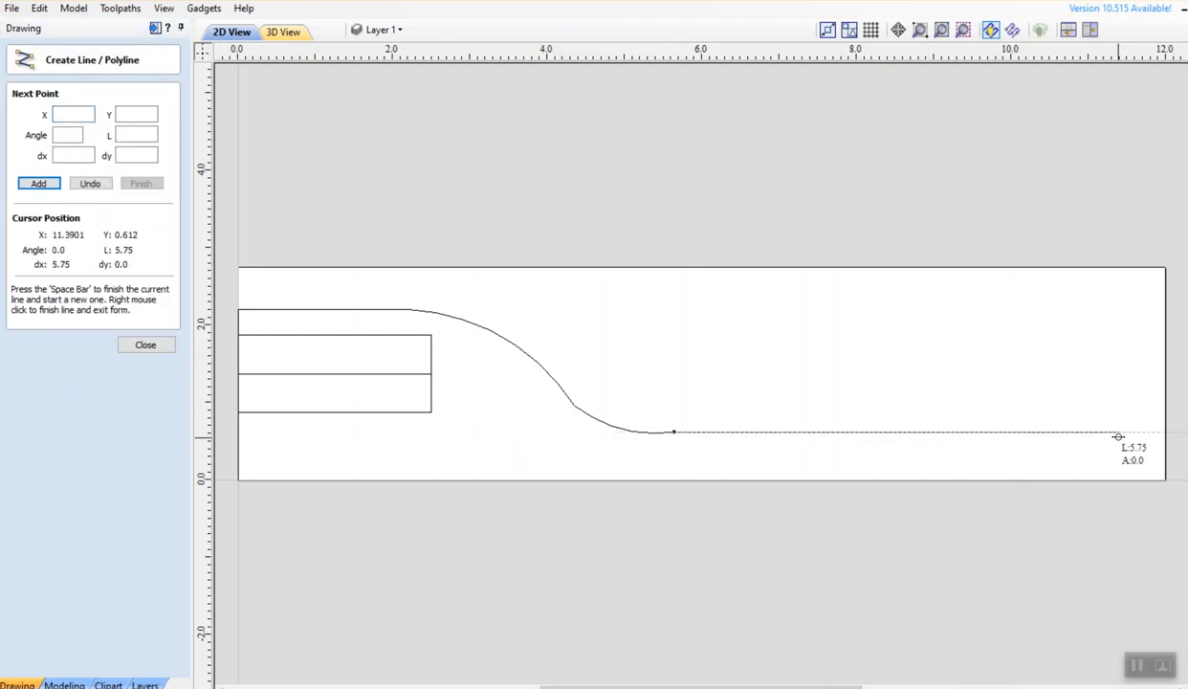
pyautogui.click(1115, 434)
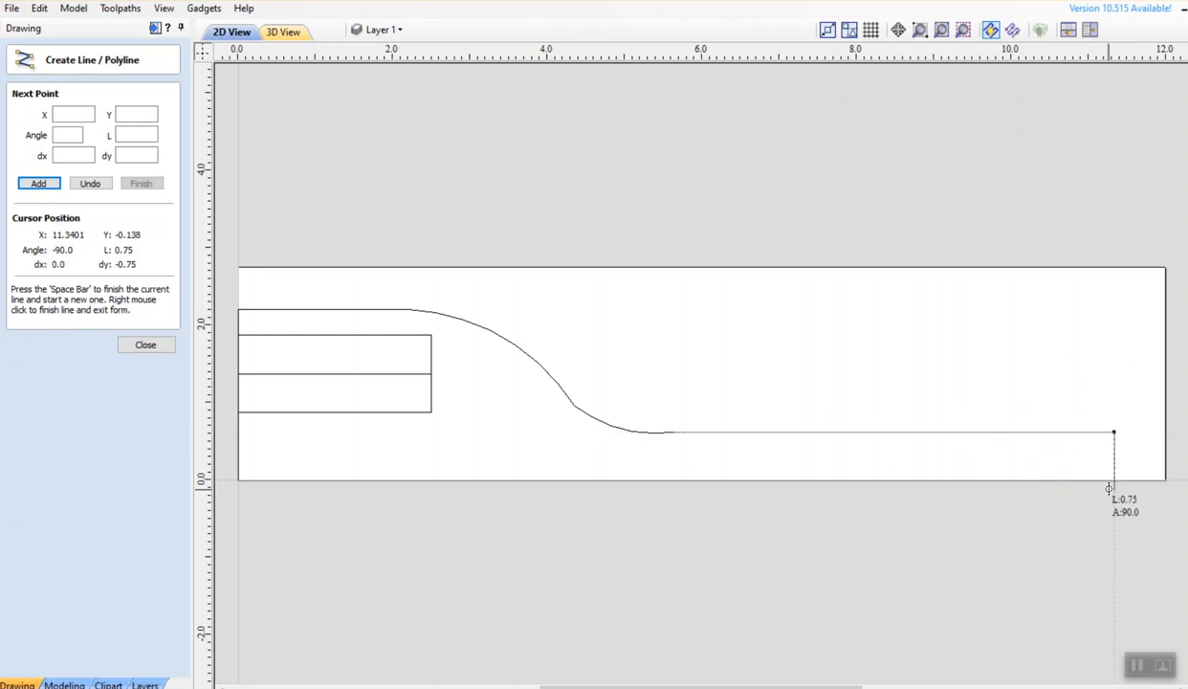
pyautogui.rightClick(1086, 454)
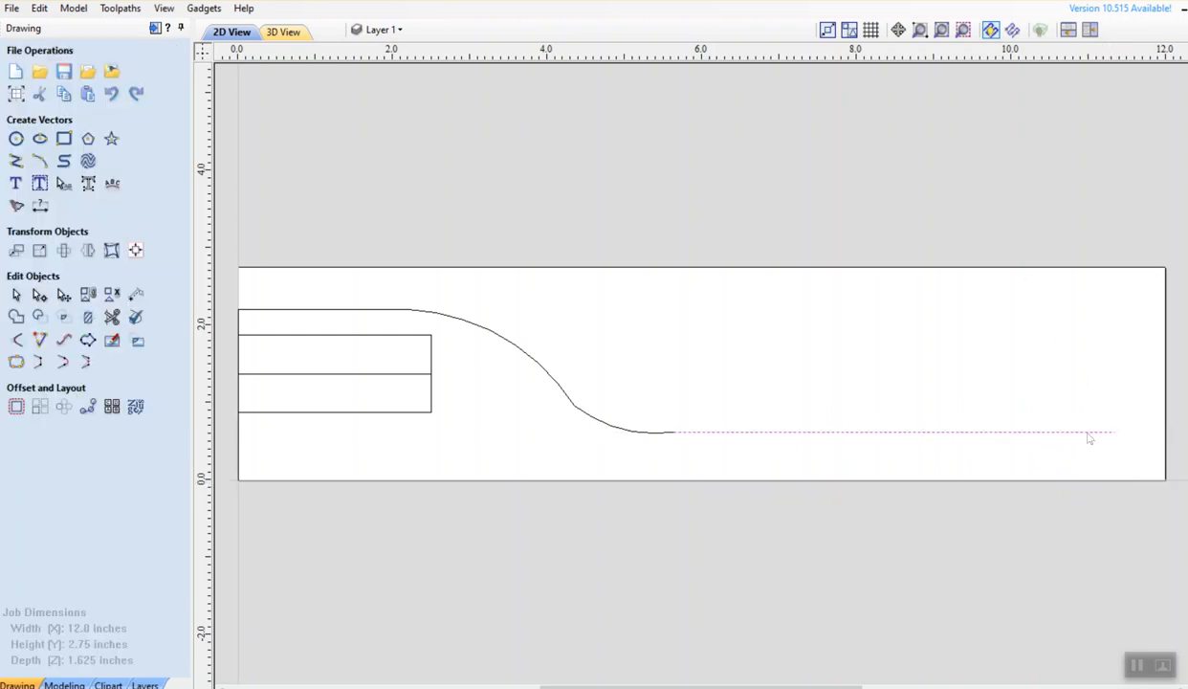
# Add an arc from the horizontal line's right end down to the bottom-right corner
pyautogui.press('Escape')
pyautogui.click(43, 161)
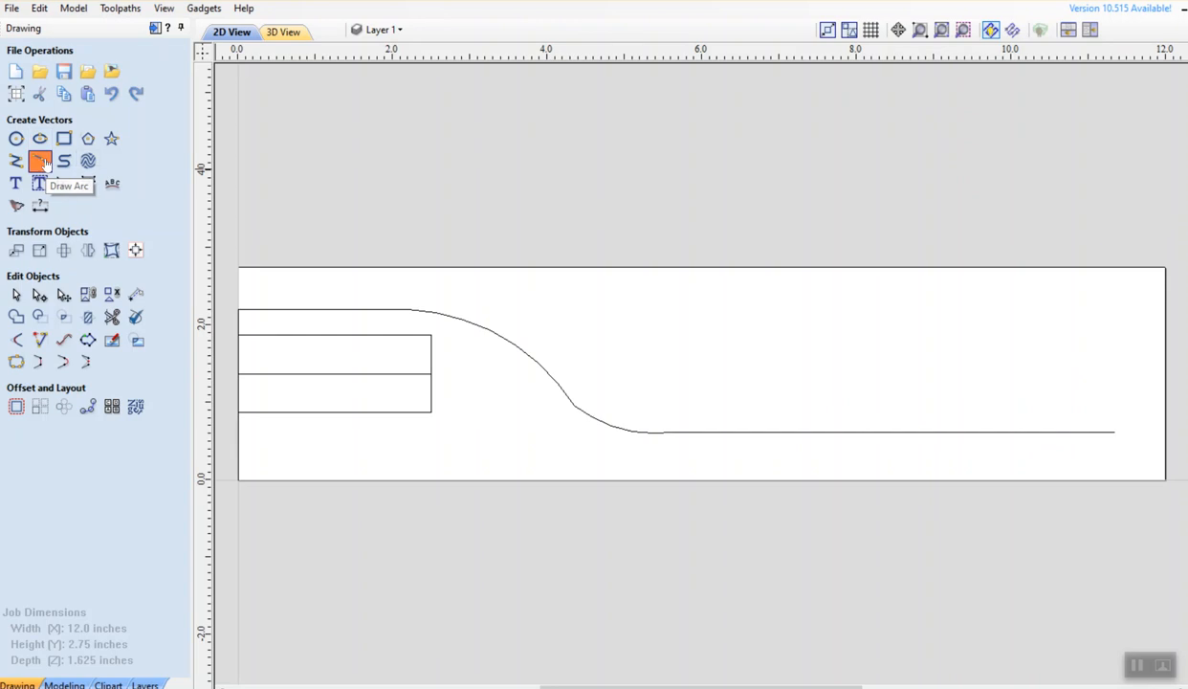
pyautogui.click(1114, 432)
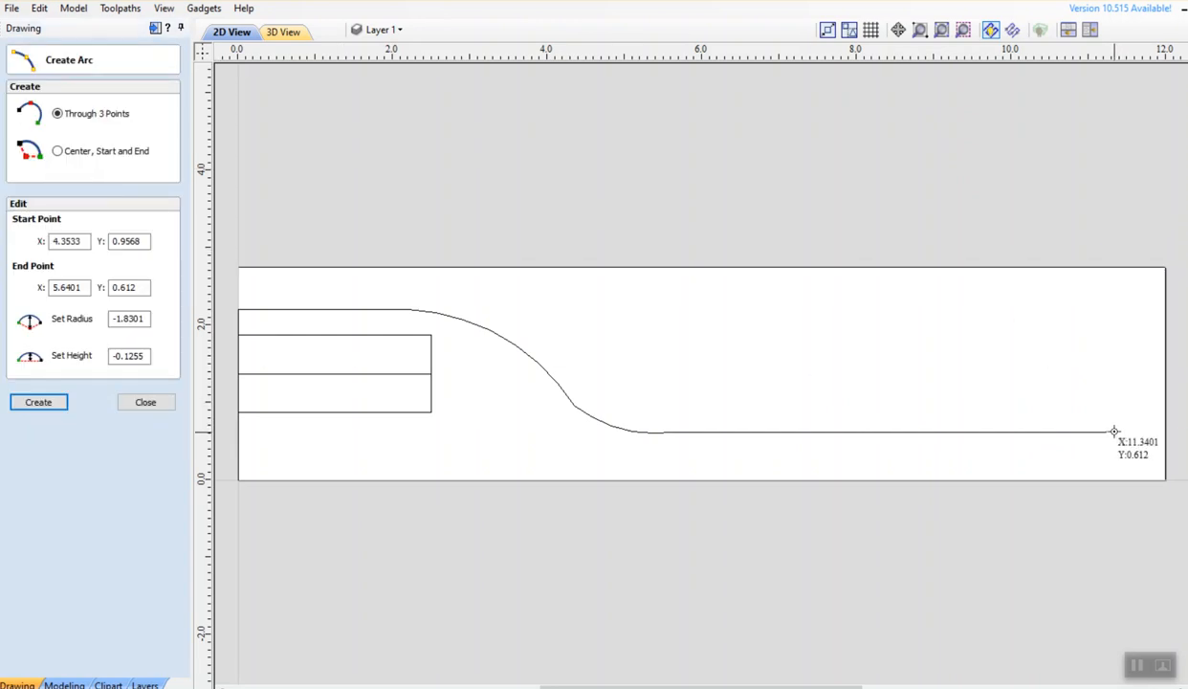
pyautogui.click(1165, 478)
pyautogui.click(1163, 477)
pyautogui.click(1149, 440)
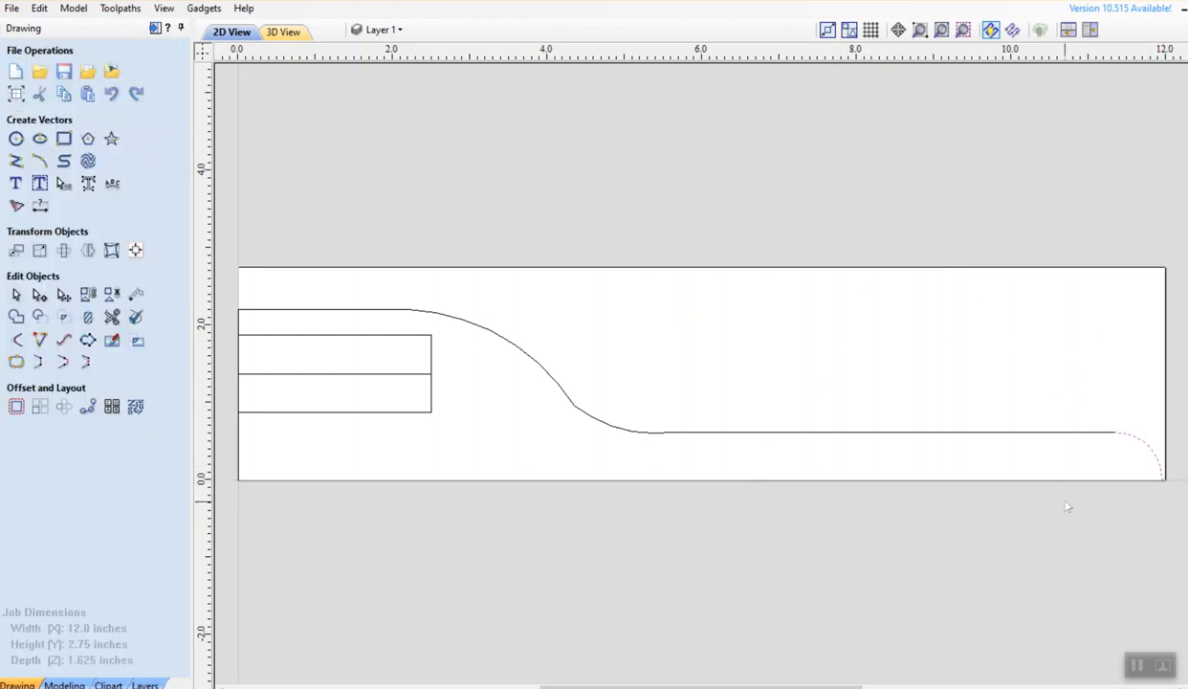
pyautogui.click(764, 329)
pyautogui.click(15, 161)
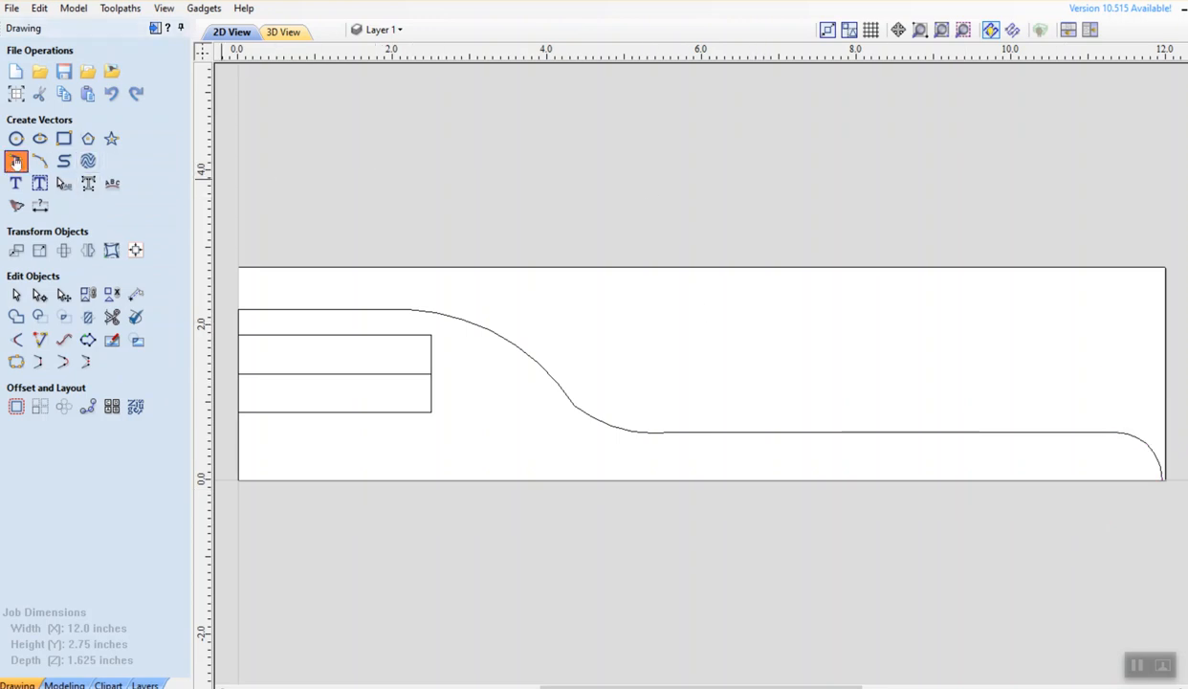
# Draw a bottom line from the origin to (12, 0) and delete the corner arc
pyautogui.click(238, 480)
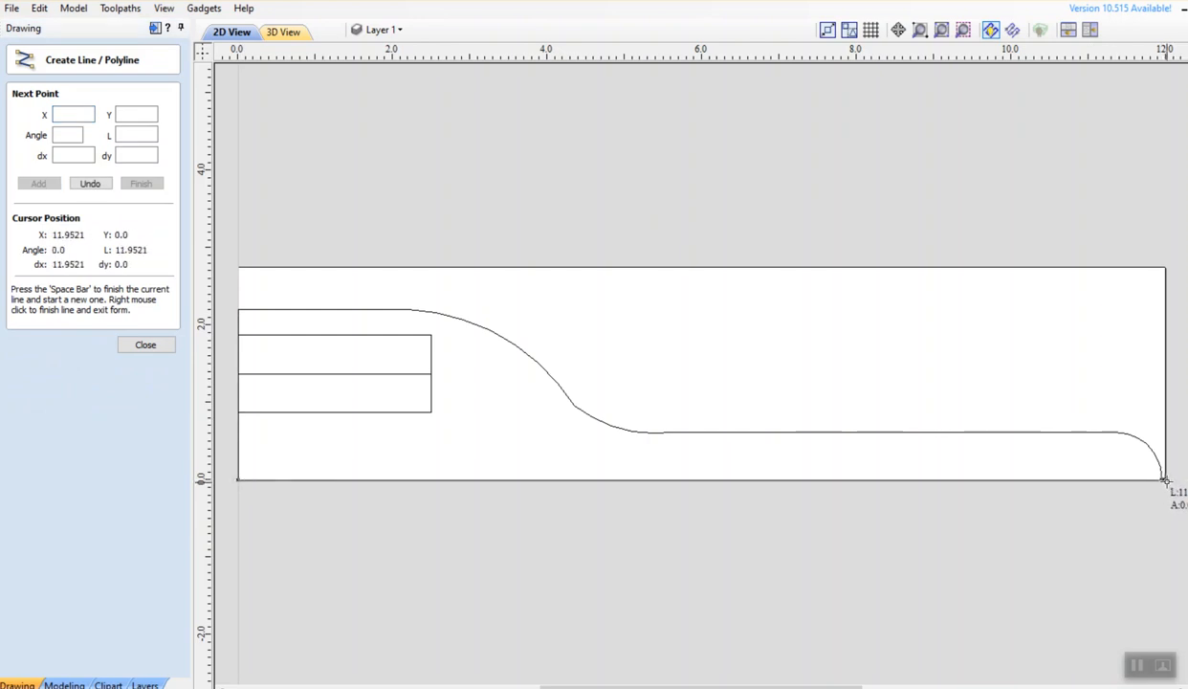
pyautogui.scroll(3, 1162, 481)
pyautogui.scroll(2, 1162, 485)
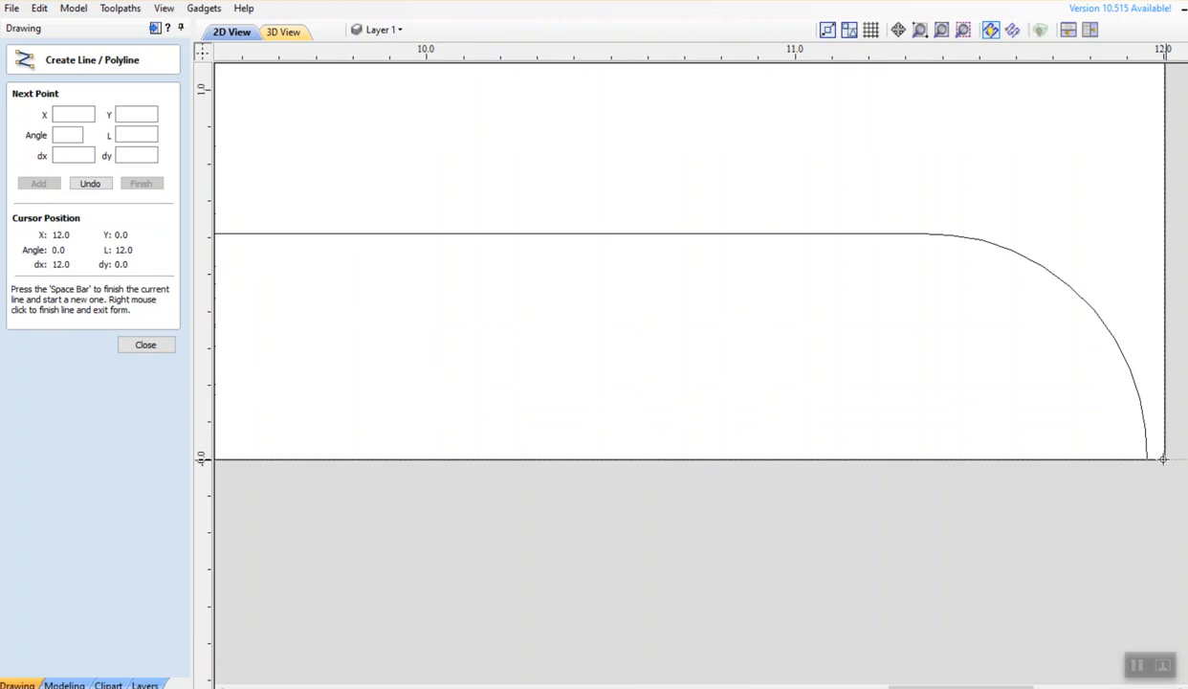
pyautogui.click(1164, 460)
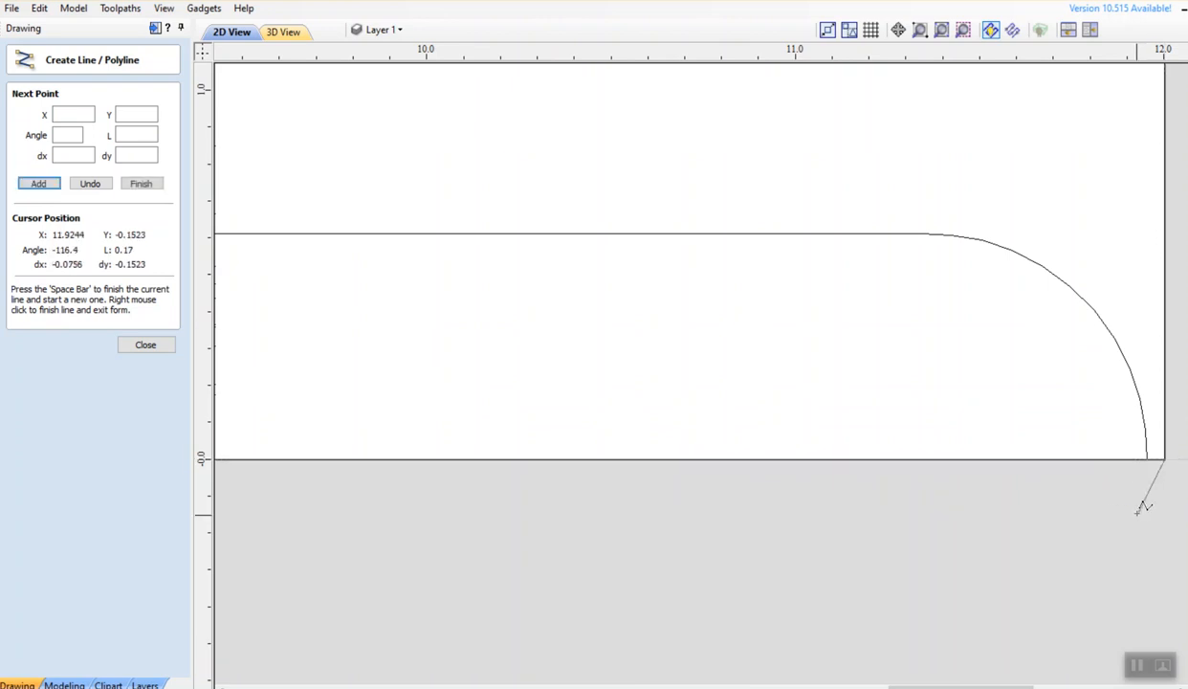
pyautogui.rightClick(1107, 498)
pyautogui.click(1128, 411)
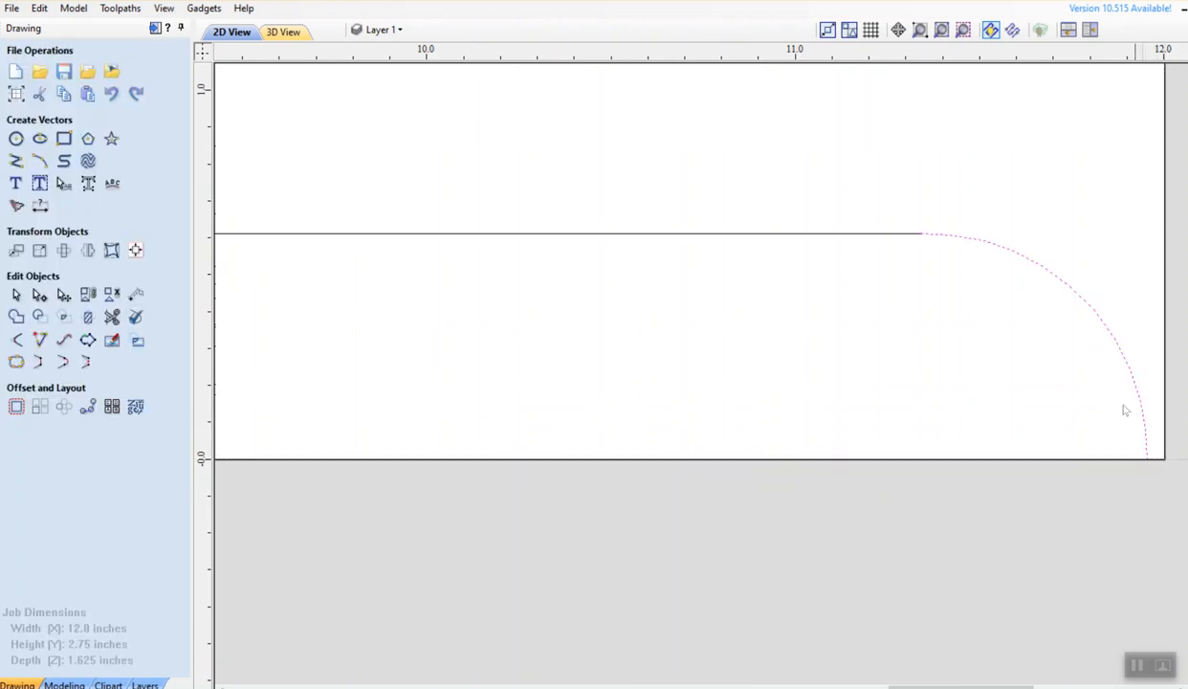
pyautogui.press('Delete')
# Redraw the corner arc from the horizontal line's end to exactly (12, 0)
pyautogui.click(40, 161)
pyautogui.click(922, 234)
pyautogui.click(1162, 454)
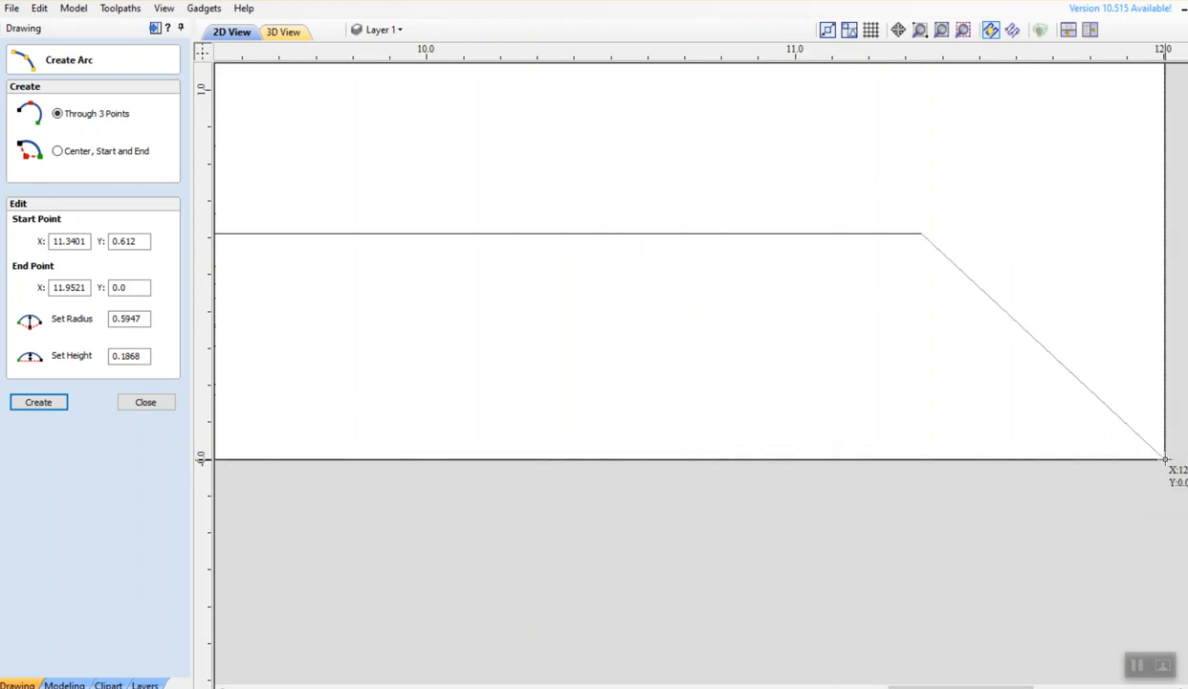
pyautogui.click(1165, 460)
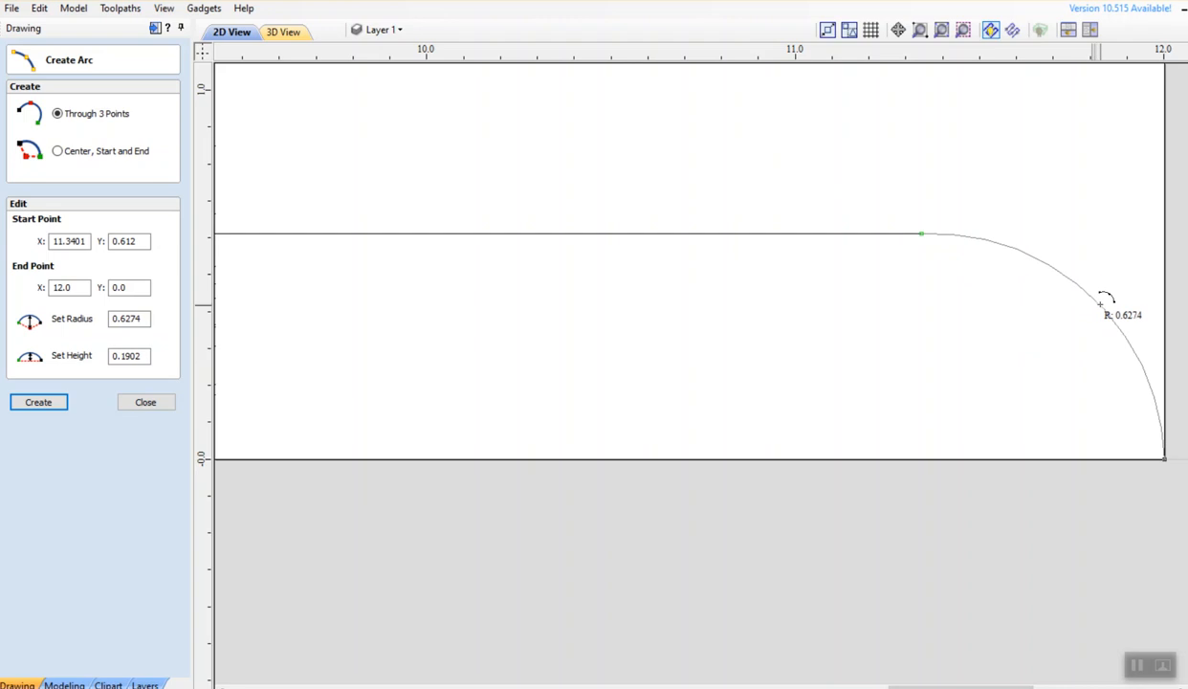
pyautogui.click(1103, 302)
pyautogui.scroll(-3, 1011, 326)
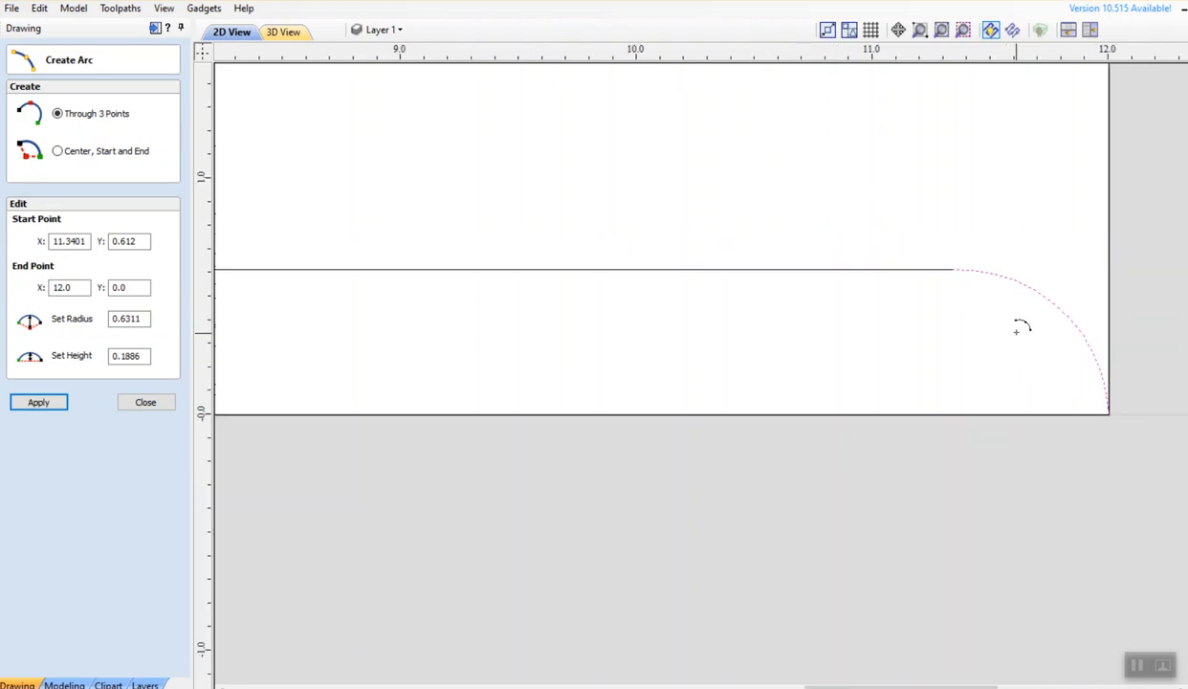
pyautogui.scroll(-2, 1017, 332)
pyautogui.scroll(-2, 878, 369)
pyautogui.scroll(-2, 1021, 339)
pyautogui.scroll(-1, 763, 356)
pyautogui.scroll(-1, 762, 360)
pyautogui.moveTo(784, 358); pyautogui.dragTo(964, 319, button='middle')
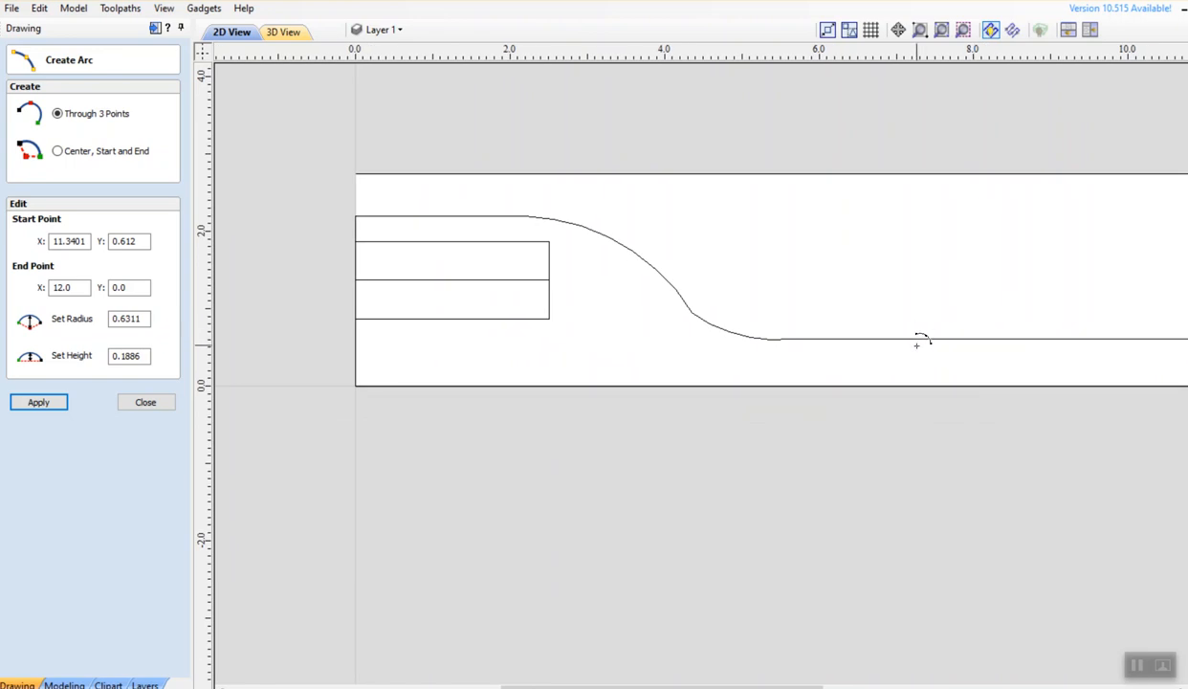
pyautogui.press('Escape')
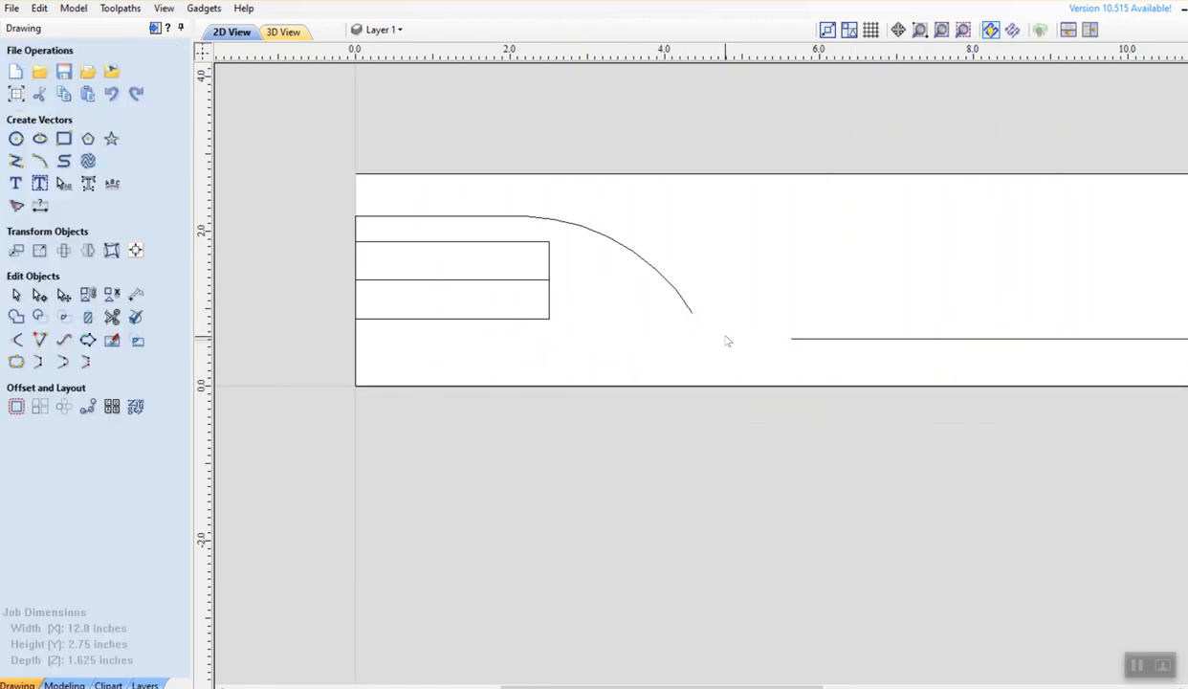
# Draw a 2.0471-radius arc joining the horizontal line at (5.64, 0.61) to the S-curve at (4.35, 0.96)
pyautogui.scroll(2, 670, 337)
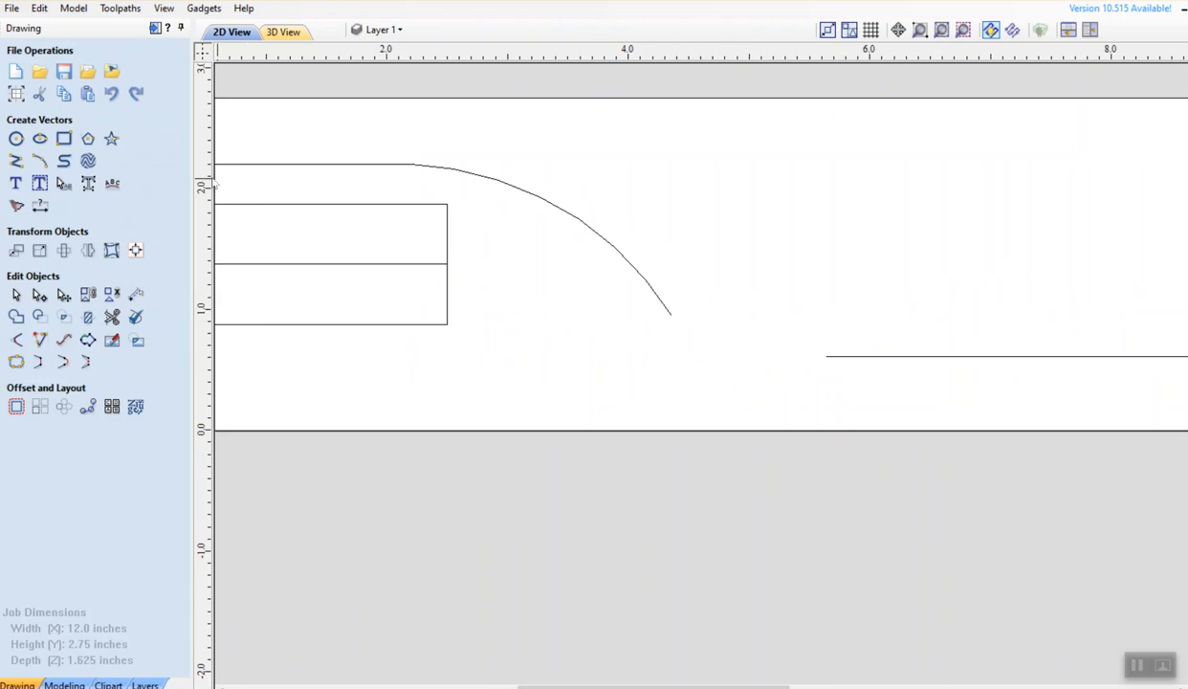
pyautogui.click(39, 161)
pyautogui.click(829, 357)
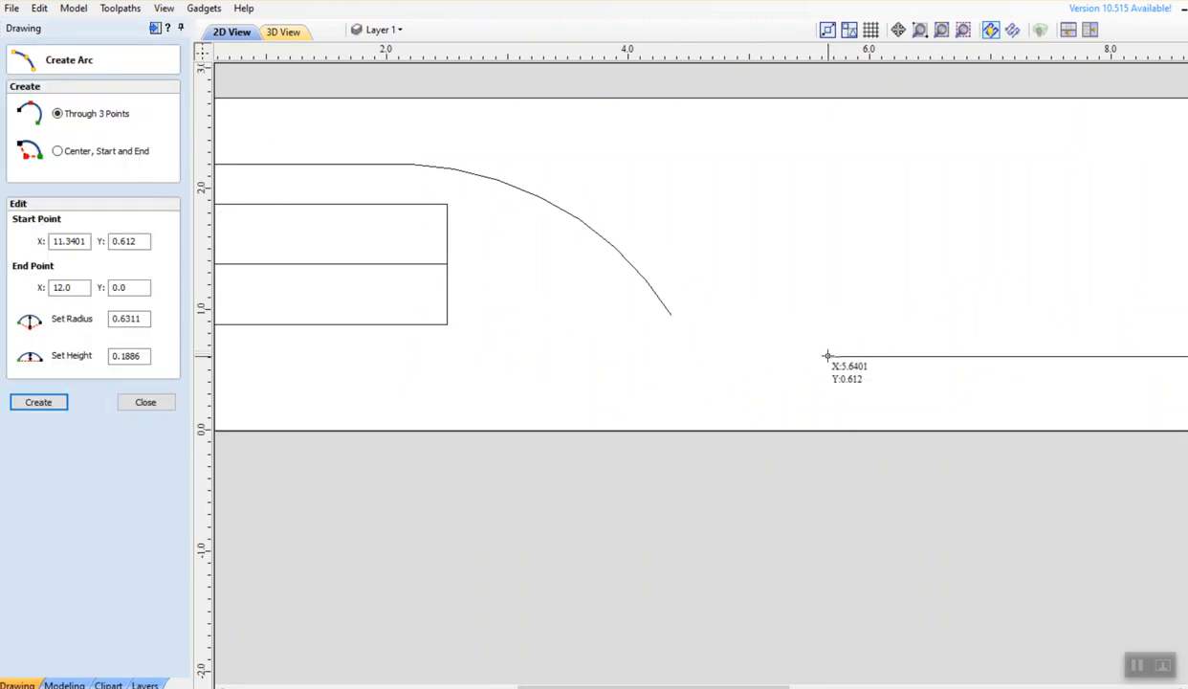
pyautogui.click(669, 314)
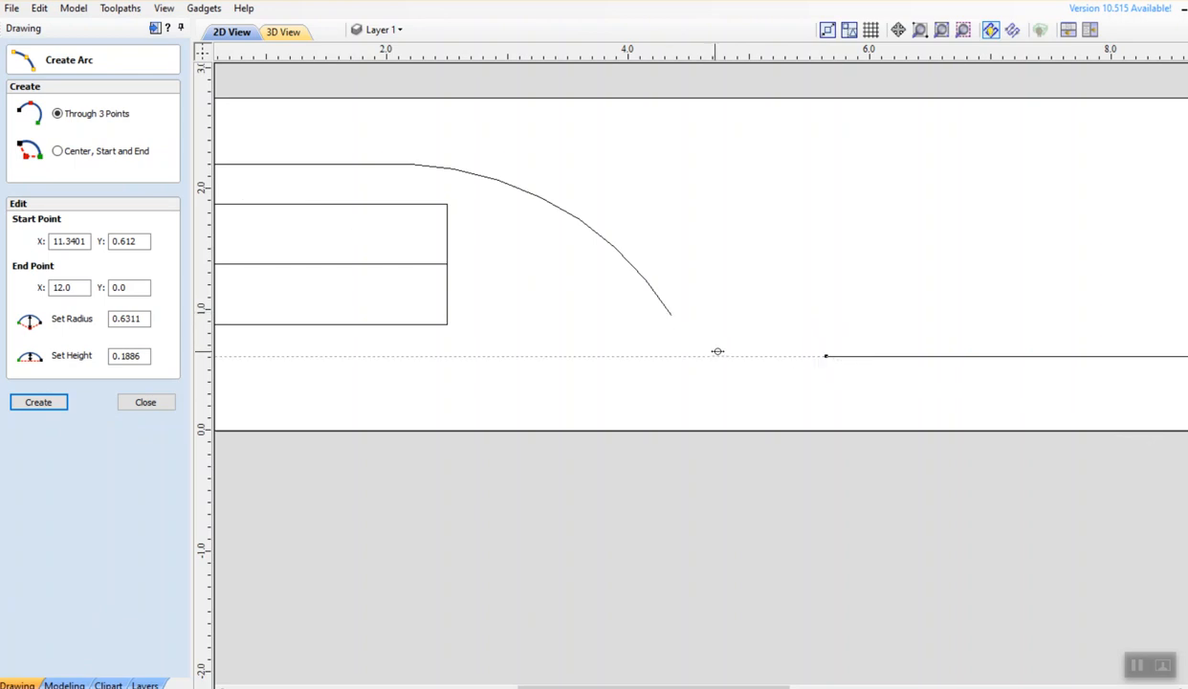
pyautogui.click(730, 341)
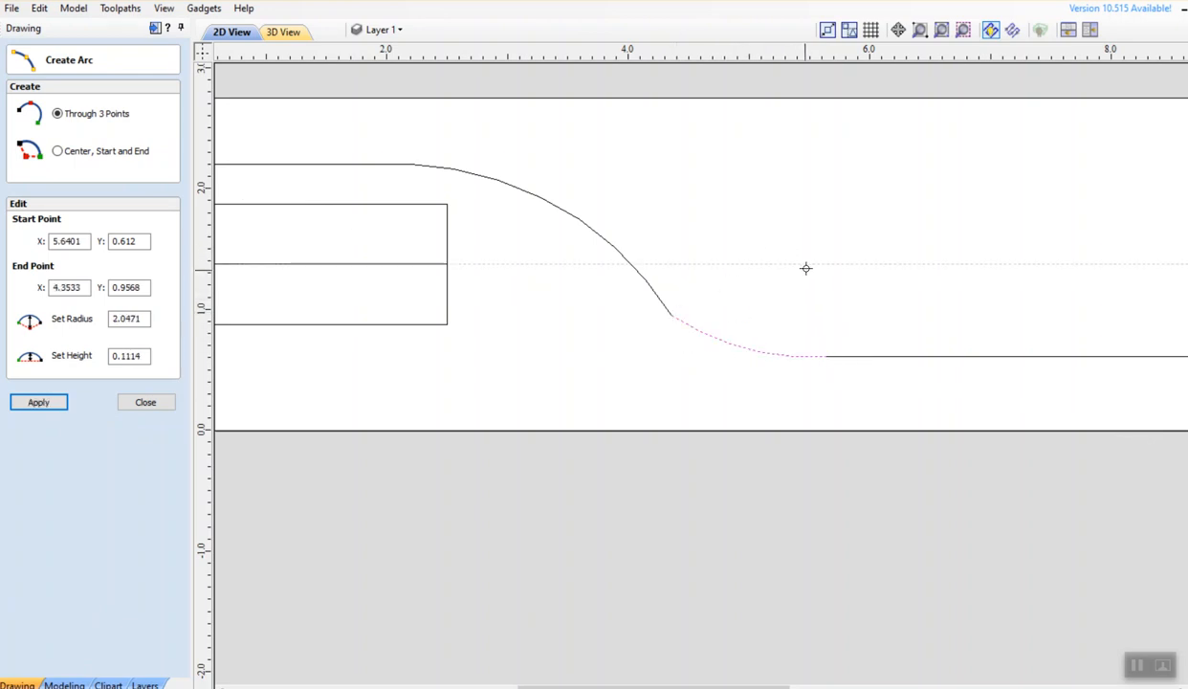
pyautogui.press('Escape')
pyautogui.scroll(-4, 806, 274)
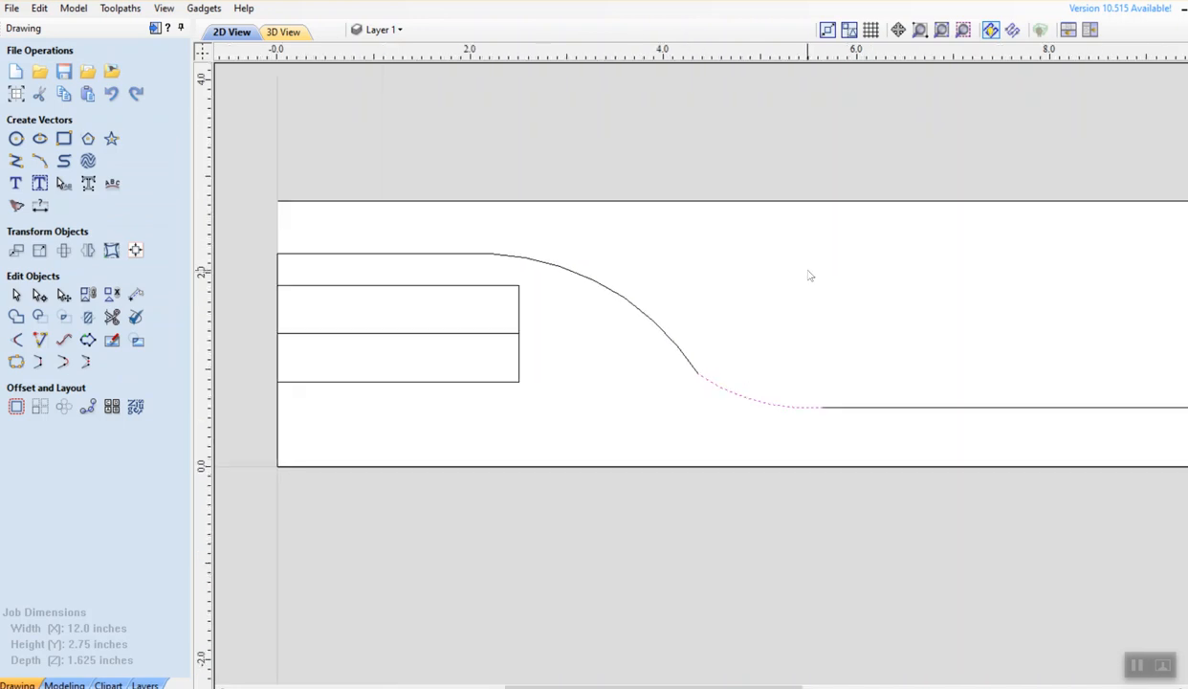
# Pan to show the whole board, then box-select the two small rectangles at the left end
pyautogui.moveTo(851, 330); pyautogui.dragTo(678, 266, button='middle')
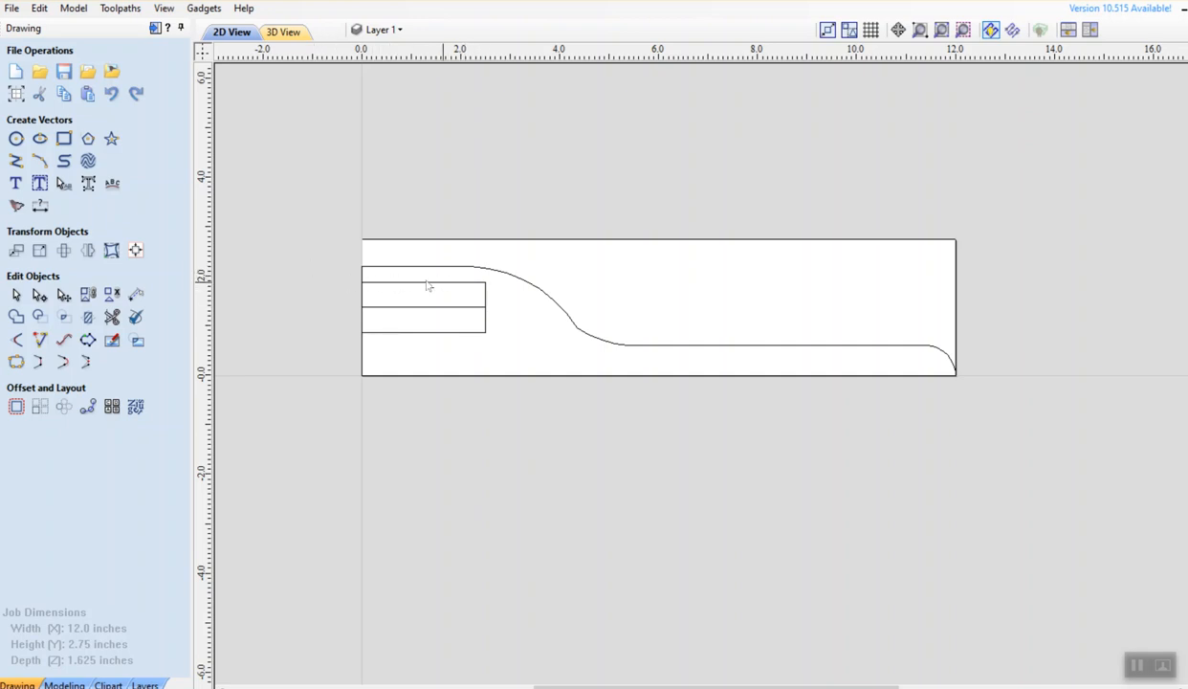
pyautogui.moveTo(416, 290); pyautogui.dragTo(501, 351)
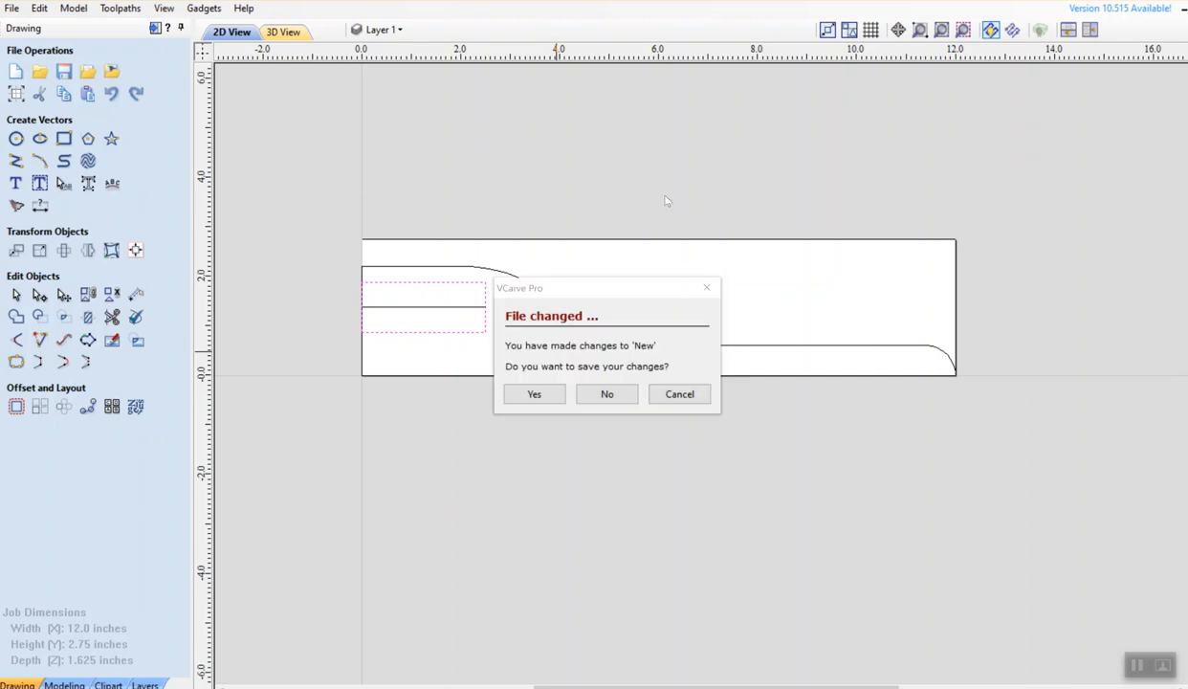
# Dismiss the save prompt and try selecting the short line, upper S-curve and connecting arc
pyautogui.click(706, 286)
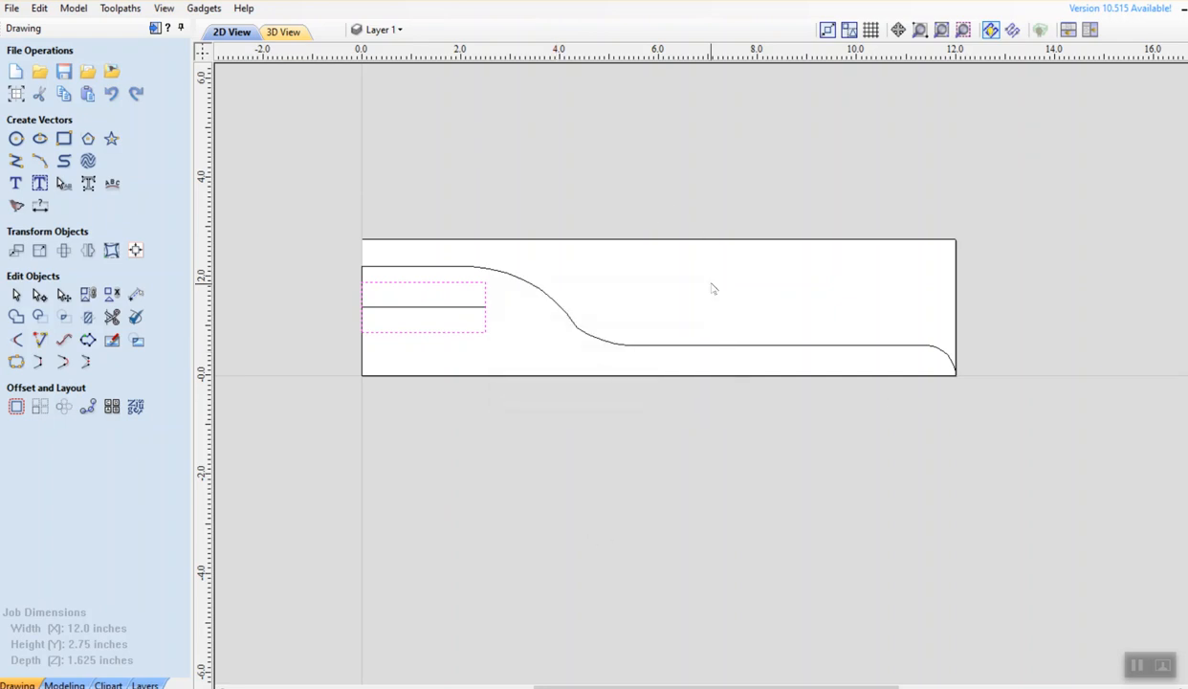
pyautogui.click(530, 260)
pyautogui.click(467, 309)
pyautogui.click(536, 289)
pyautogui.click(601, 345)
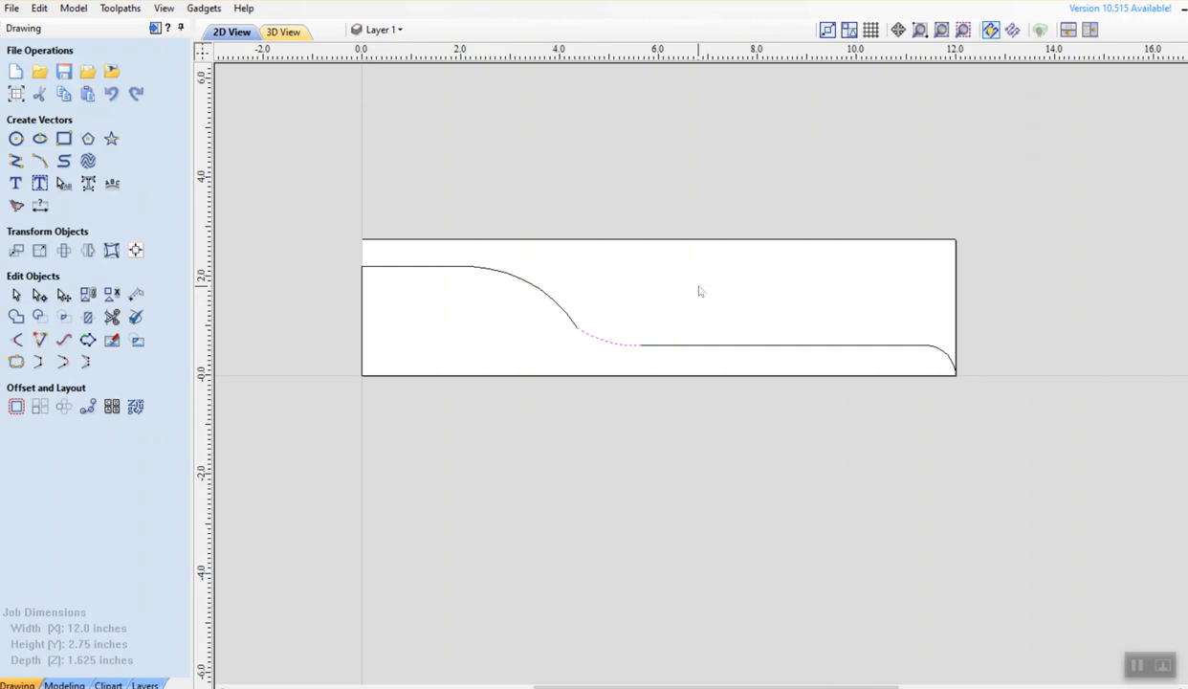
# Select the top/left edge, both S-curve parts, the rounded right arc and the bottom edge together
pyautogui.click(363, 335)
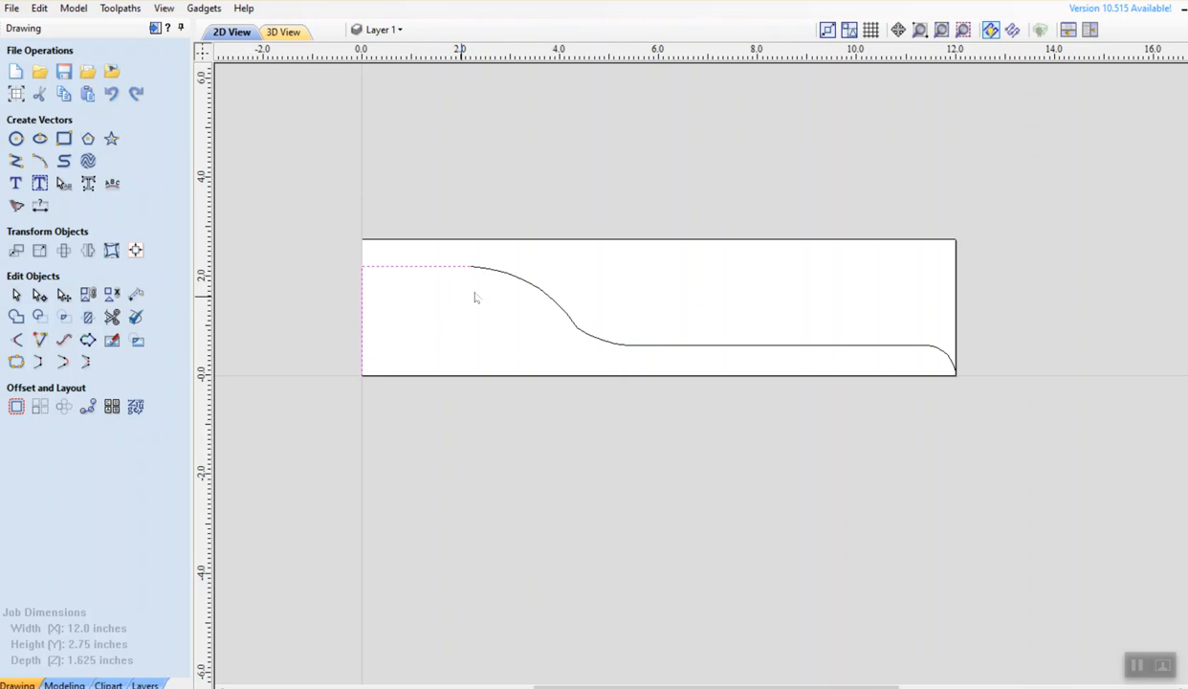
pyautogui.keyDown('shift'); pyautogui.click(508, 277); pyautogui.keyUp('shift')
pyautogui.keyDown('shift'); pyautogui.click(607, 342); pyautogui.keyUp('shift')
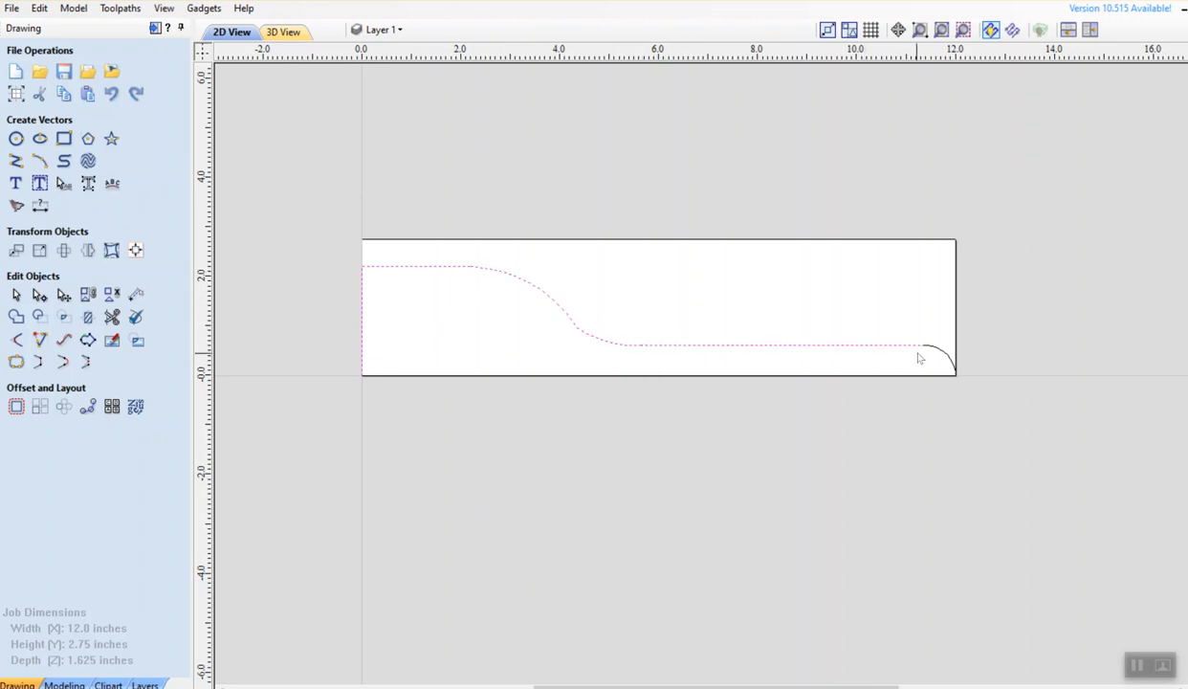
pyautogui.keyDown('shift'); pyautogui.click(947, 355); pyautogui.keyUp('shift')
pyautogui.keyDown('shift'); pyautogui.click(912, 376); pyautogui.keyUp('shift')
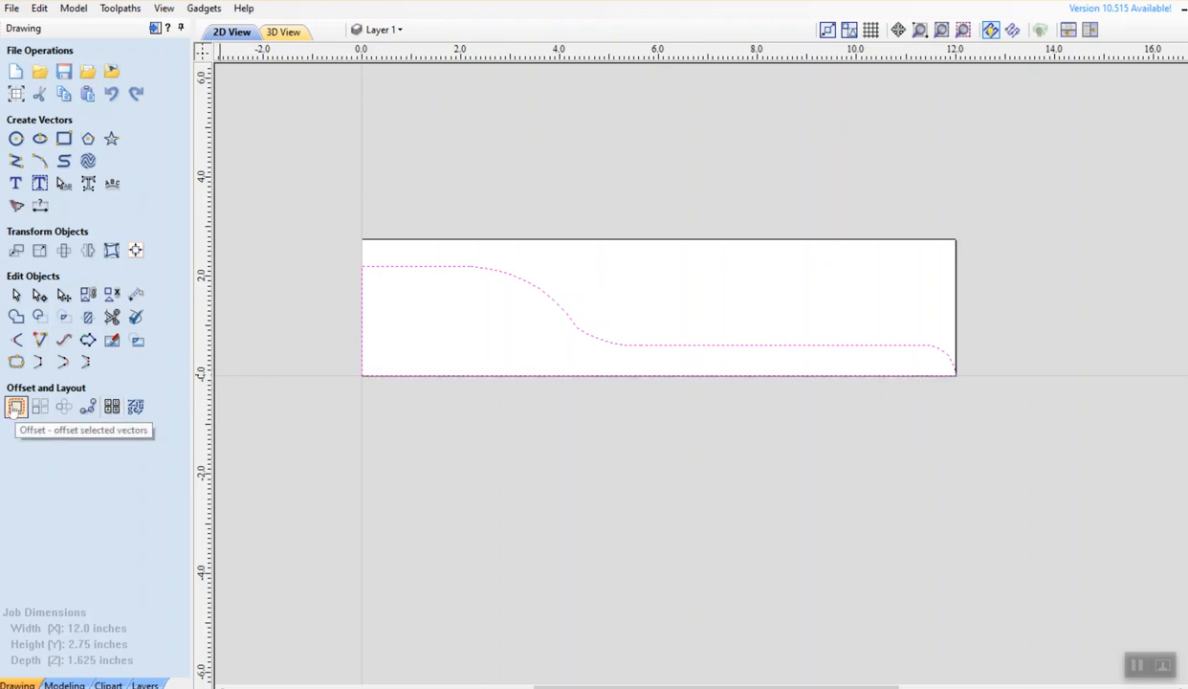
# Join the selected pieces with Join Vectors and confirm the outline is one closed vector
pyautogui.click(17, 407)
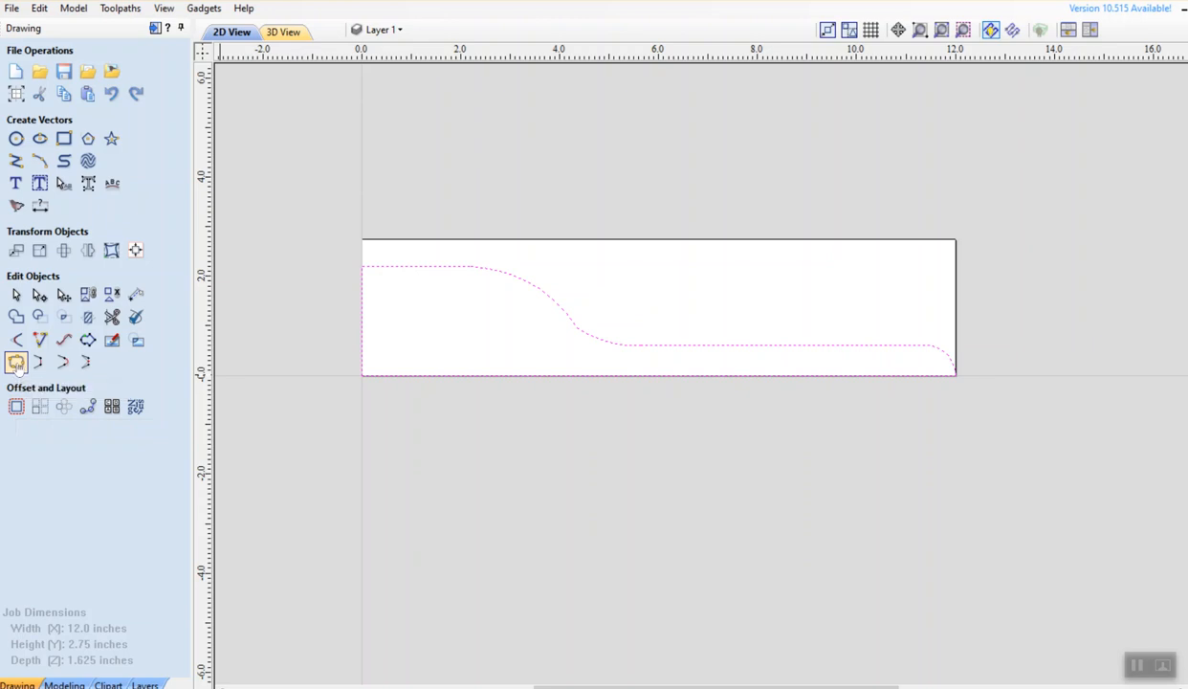
pyautogui.click(16, 363)
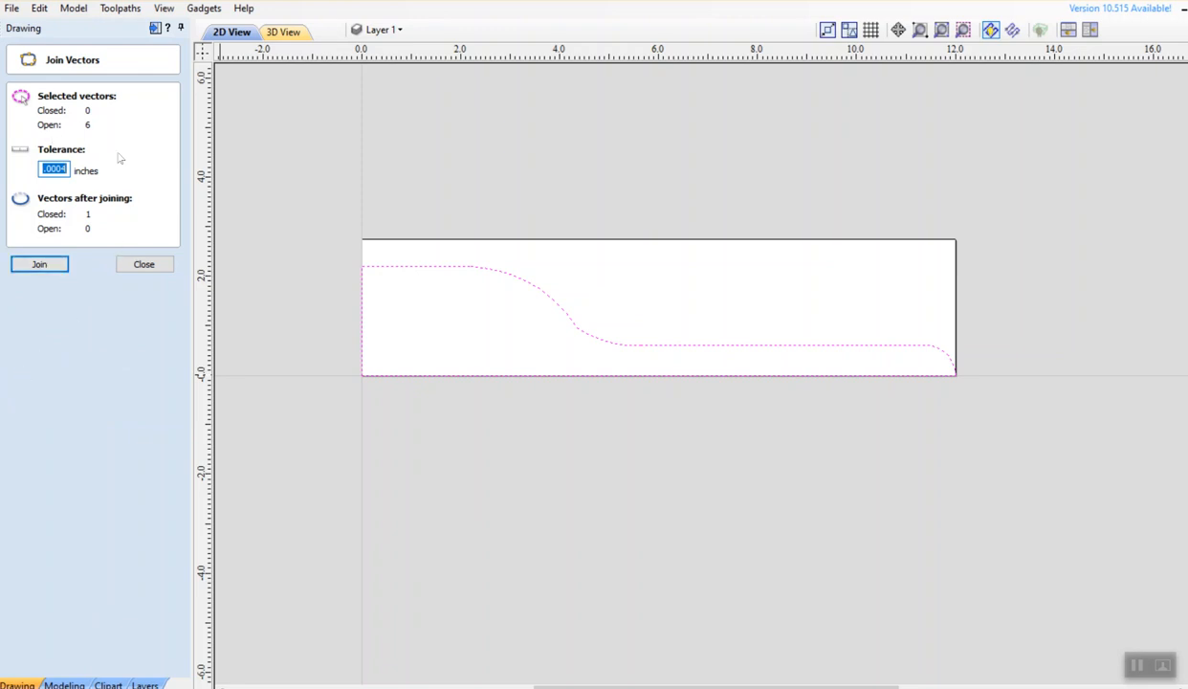
pyautogui.click(42, 264)
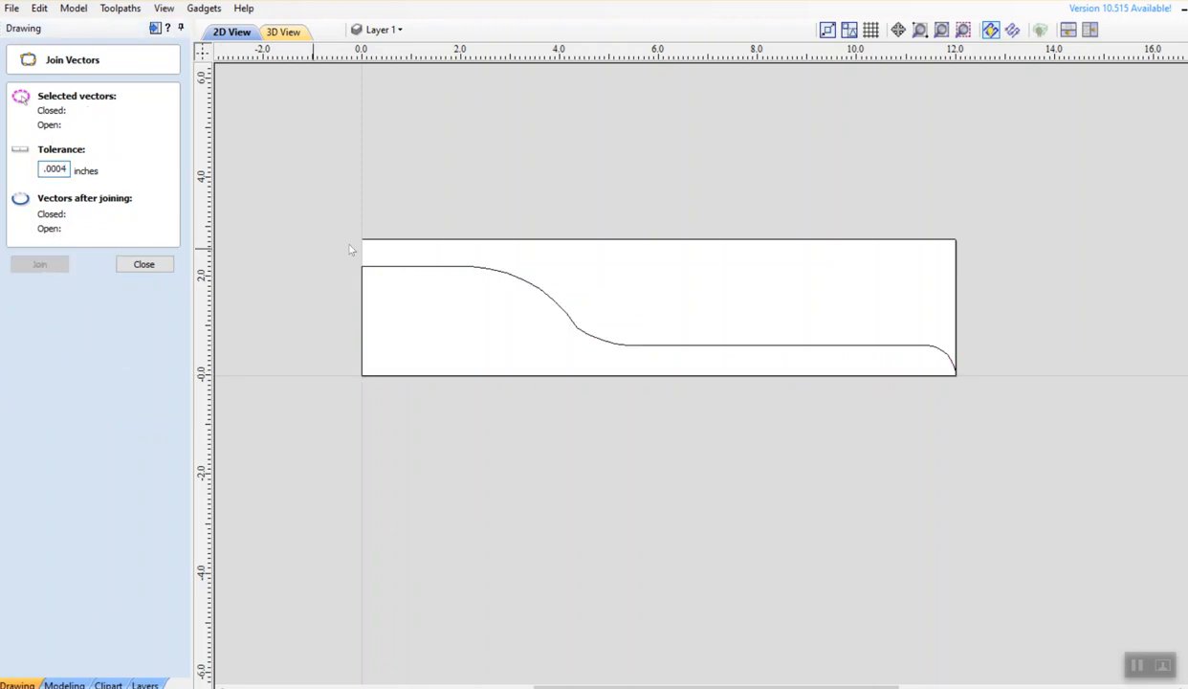
pyautogui.click(512, 278)
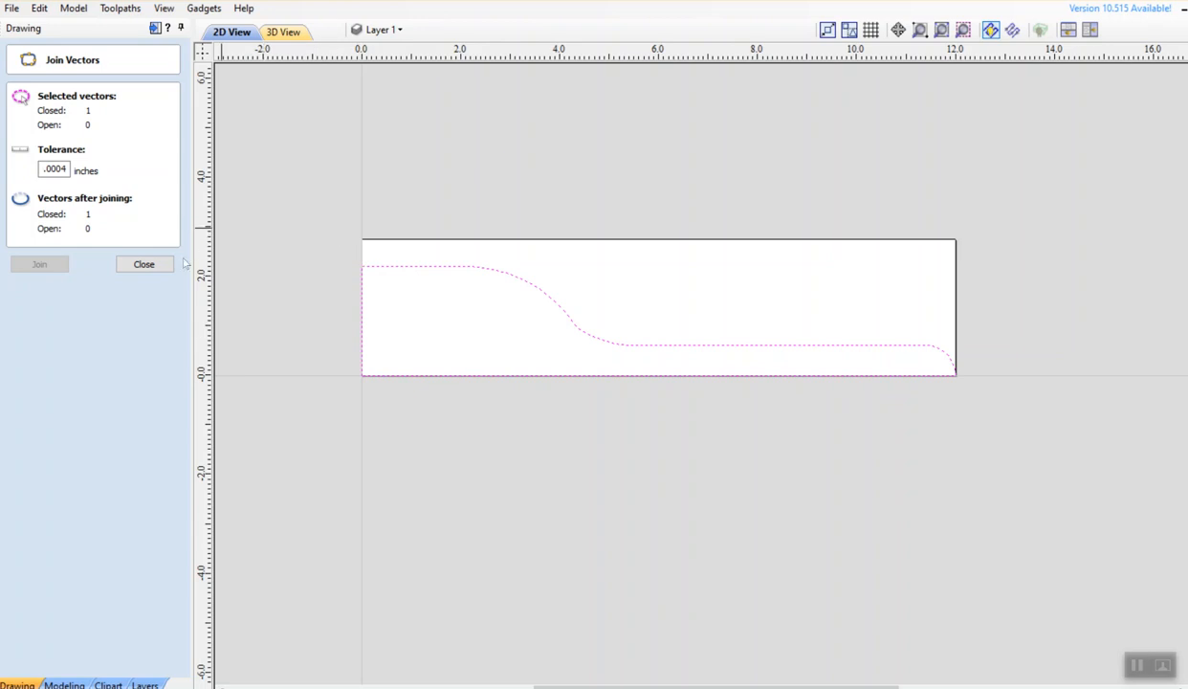
pyautogui.click(152, 265)
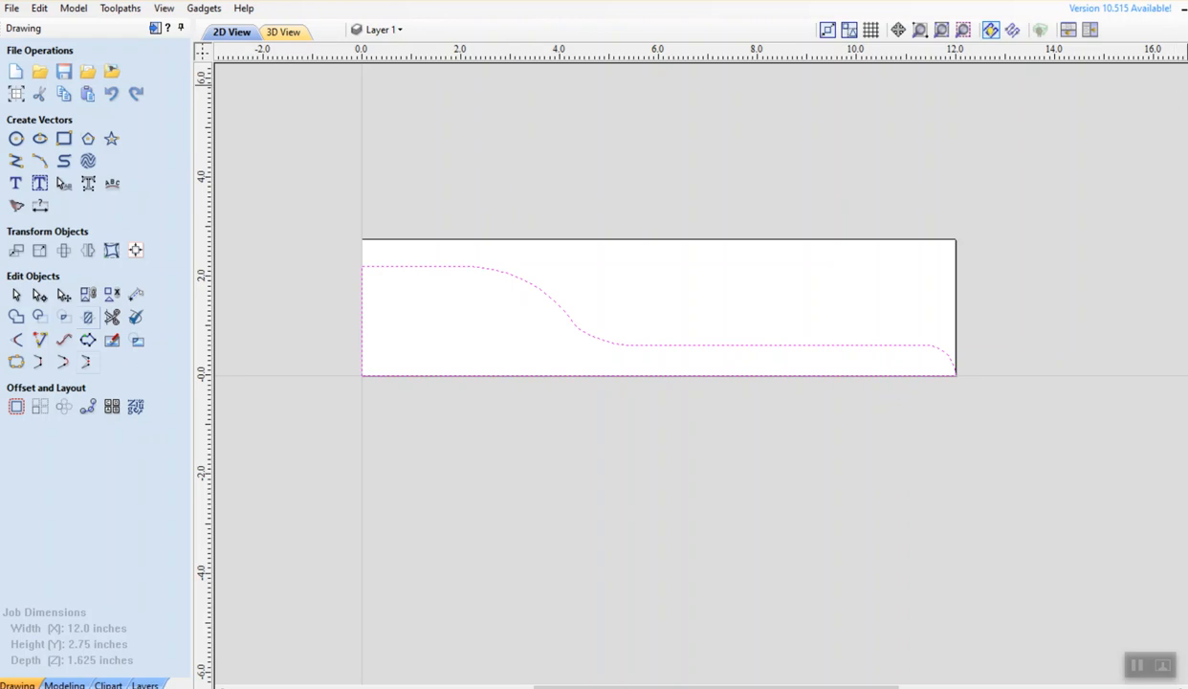
# Accept the material setup: 1.625 in thickness, 0.2 in clearance and plunge gaps, home at Z 0.8
pyautogui.moveTo(1187, 57)
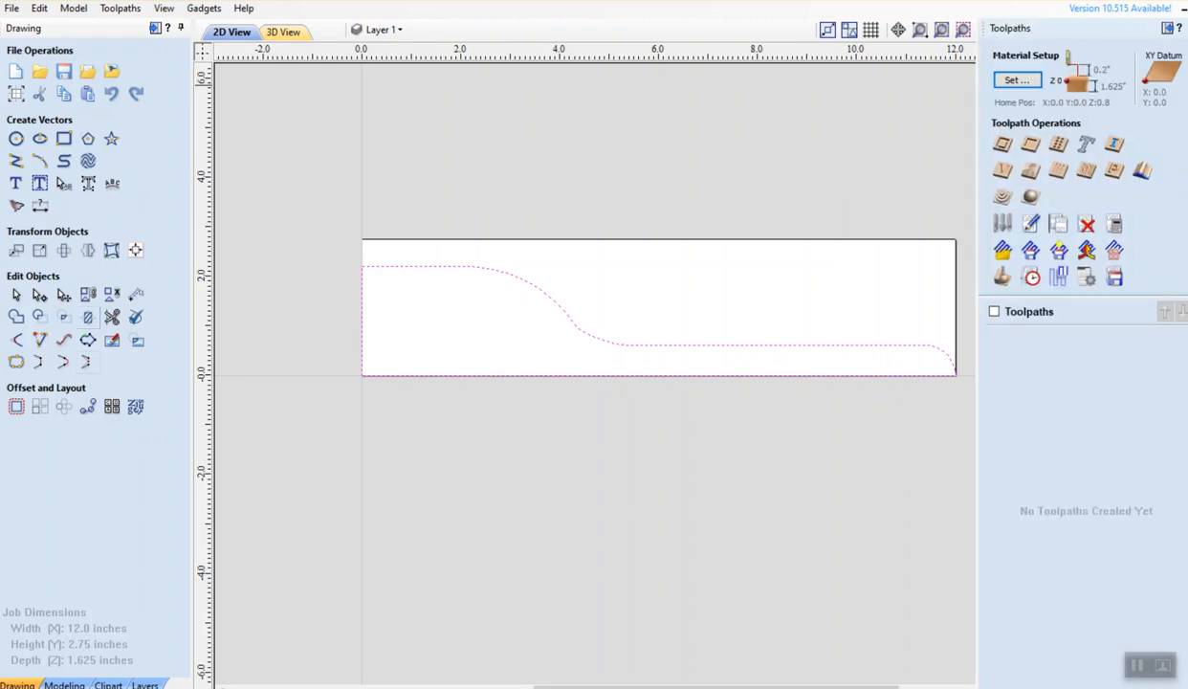
pyautogui.click(1017, 81)
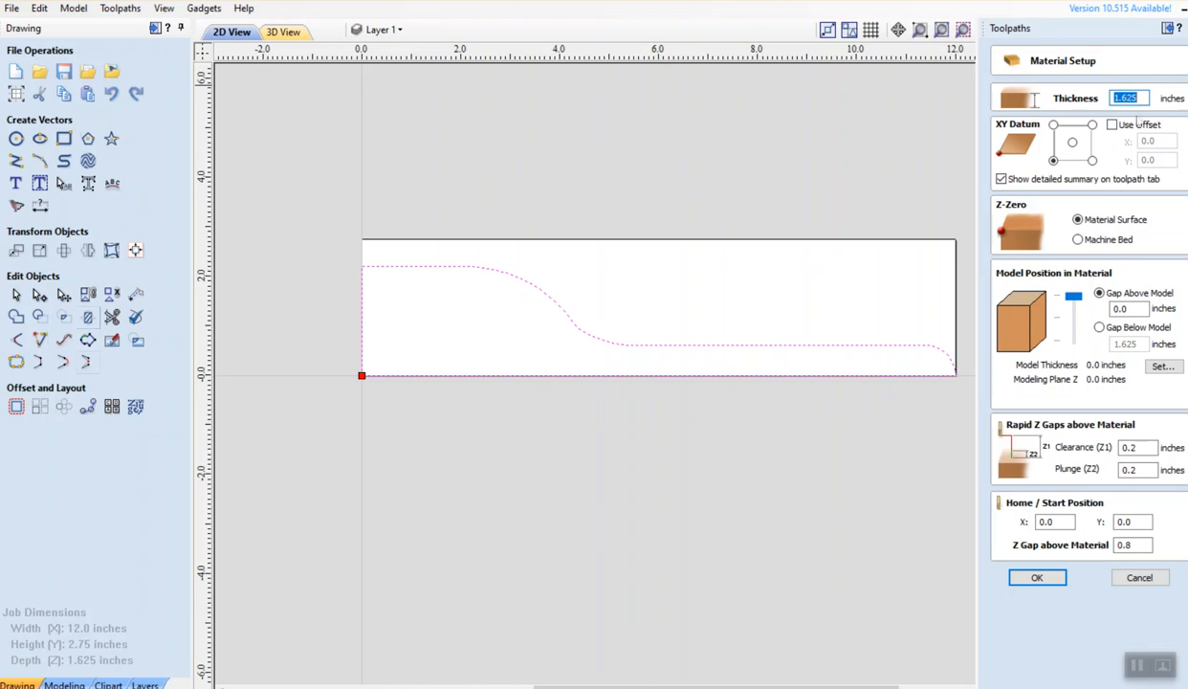
pyautogui.click(1031, 576)
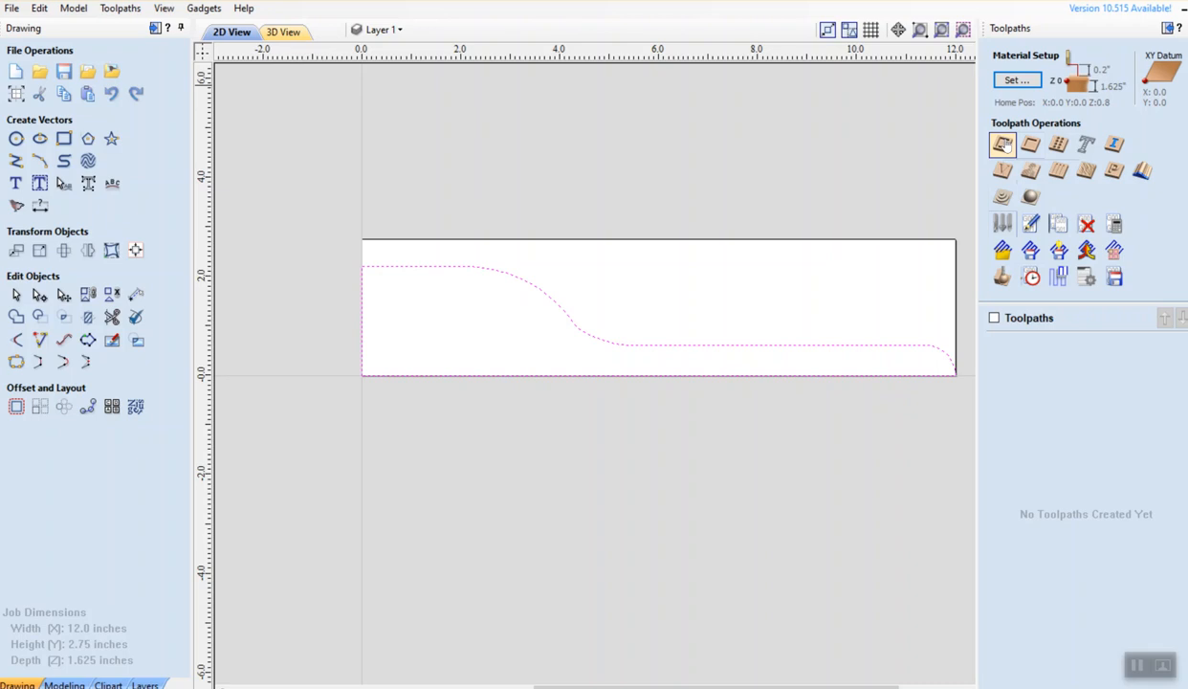
# Create the Profile 1 2D profile toolpath: 1.625 in deep, End Mill (1/8"), outside climb cut
pyautogui.click(1002, 143)
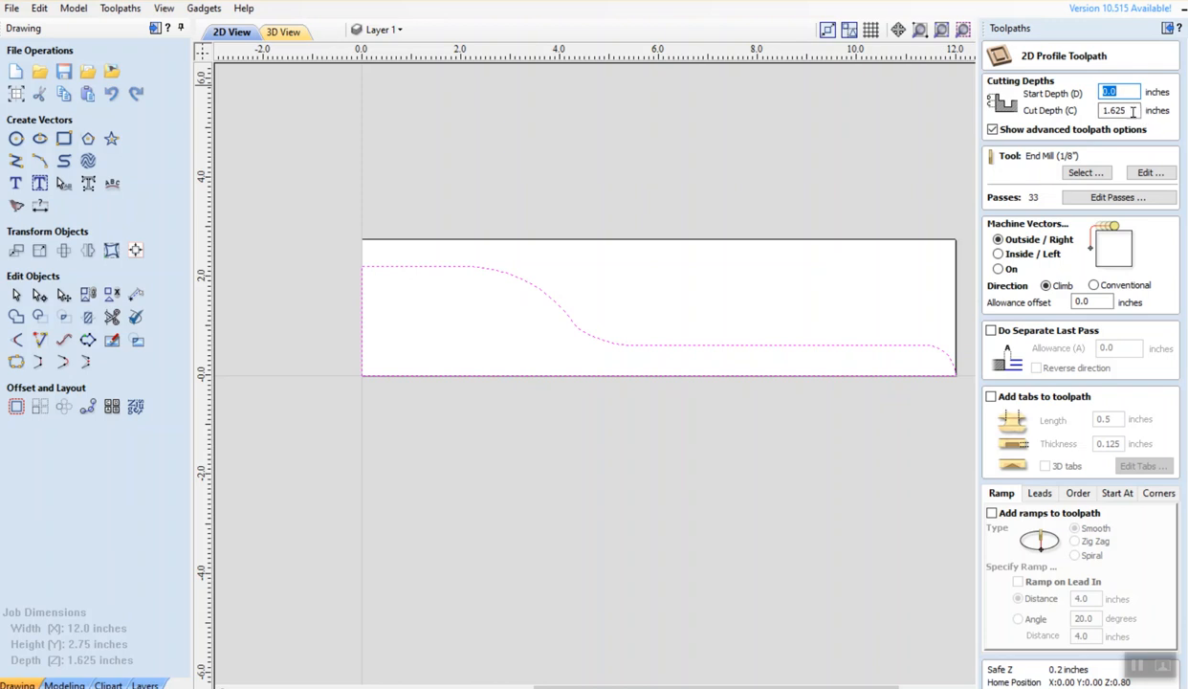
pyautogui.click(1100, 174)
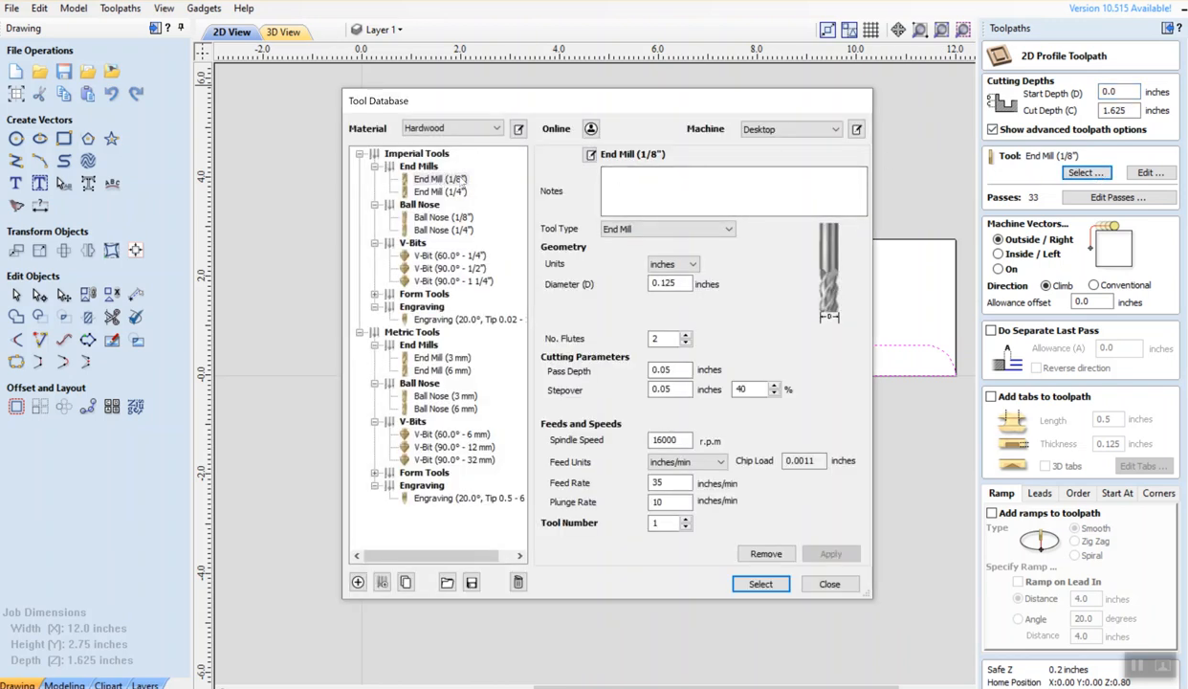
pyautogui.click(448, 179)
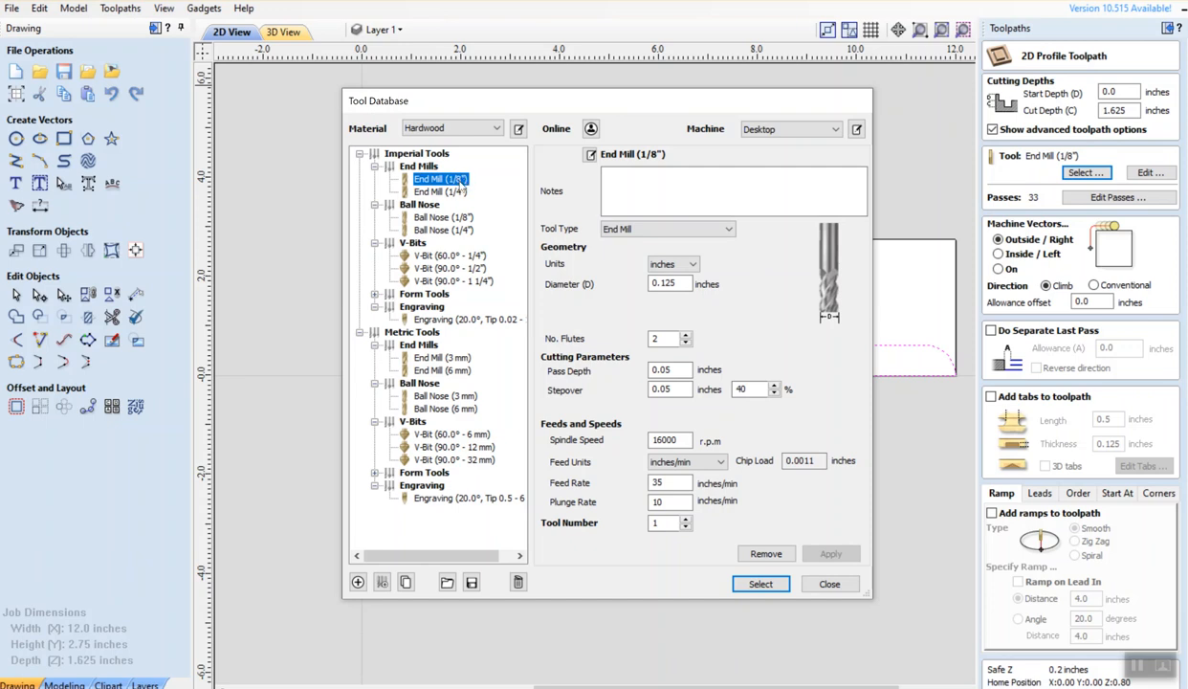
pyautogui.click(761, 584)
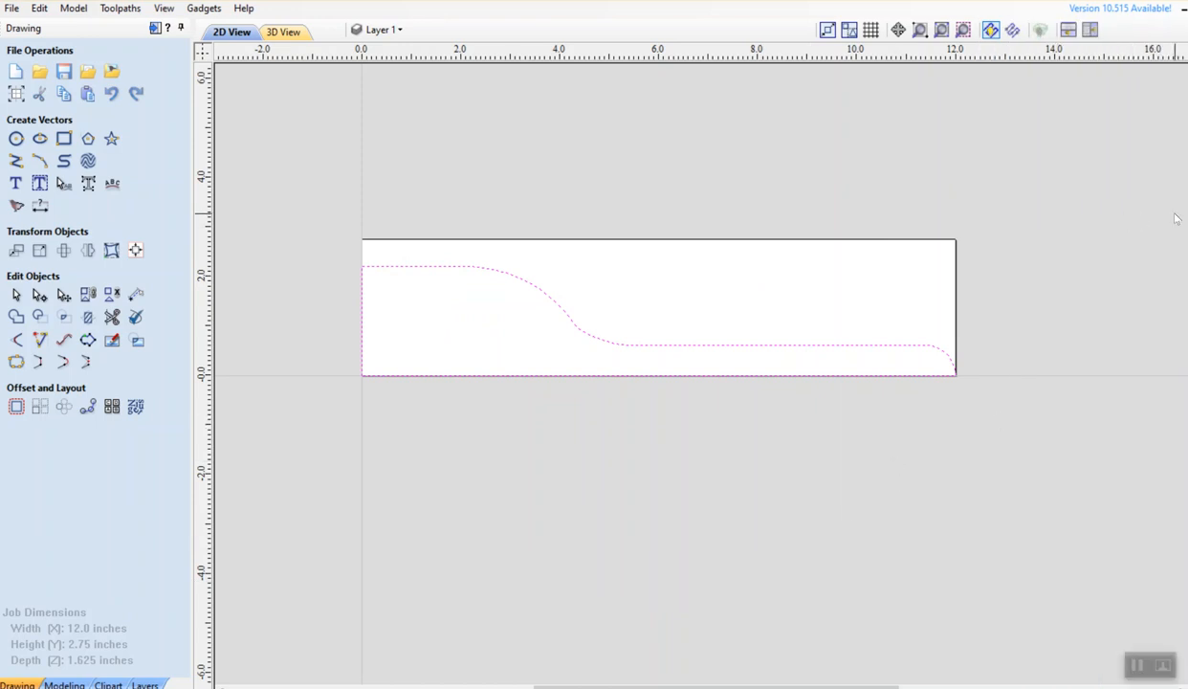
pyautogui.moveTo(1187, 93)
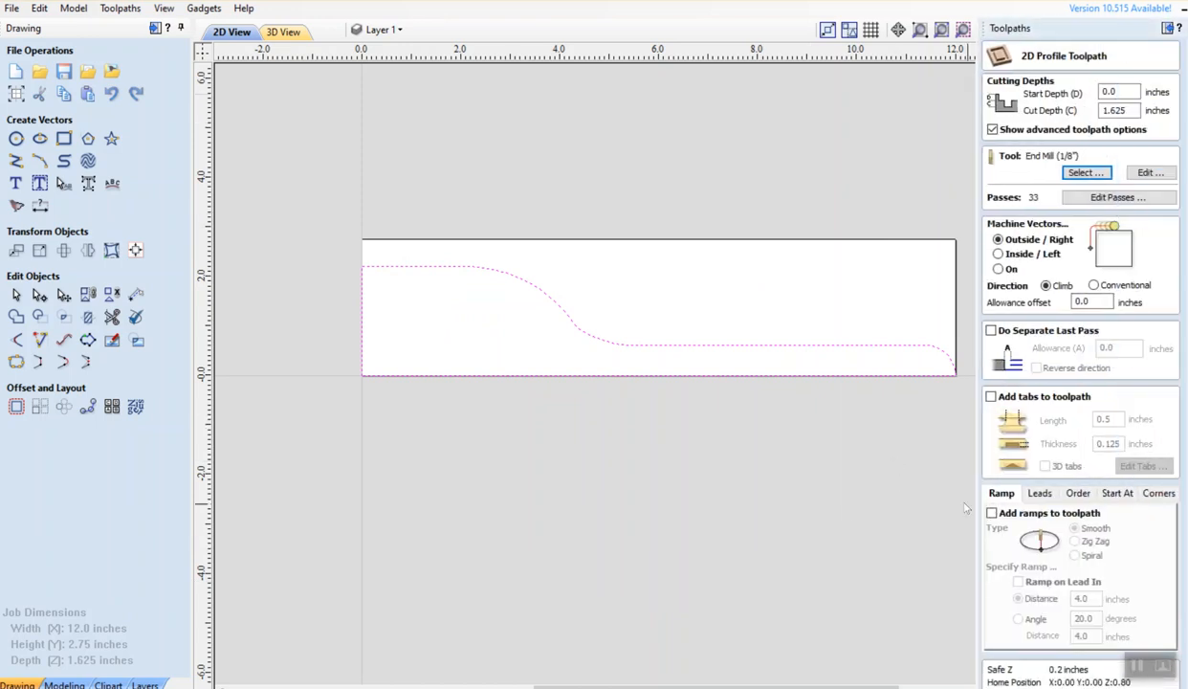
pyautogui.scroll(-2, 1067, 536)
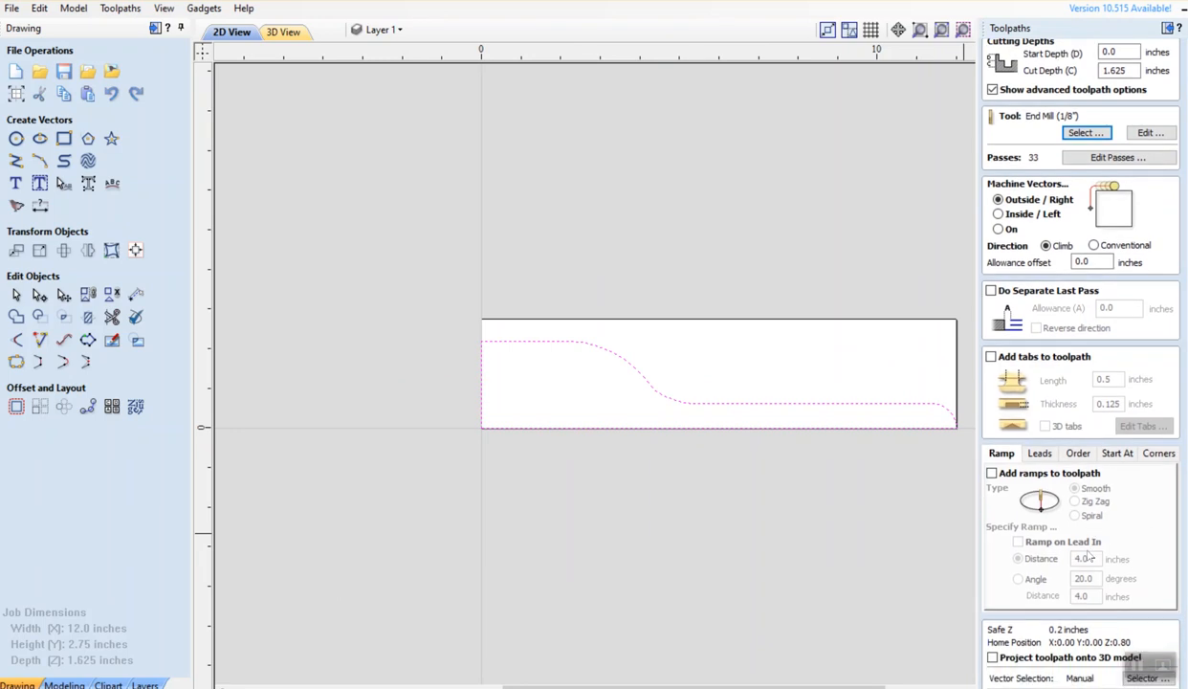
pyautogui.scroll(-1, 1089, 555)
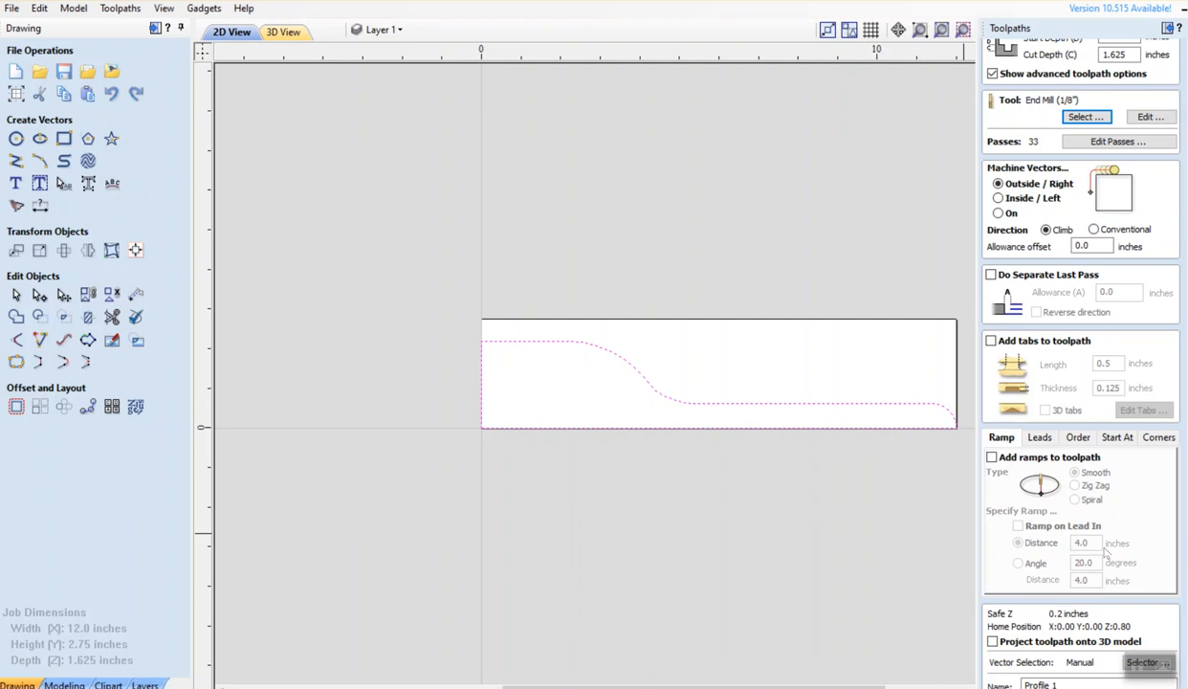
pyautogui.scroll(-2, 1101, 540)
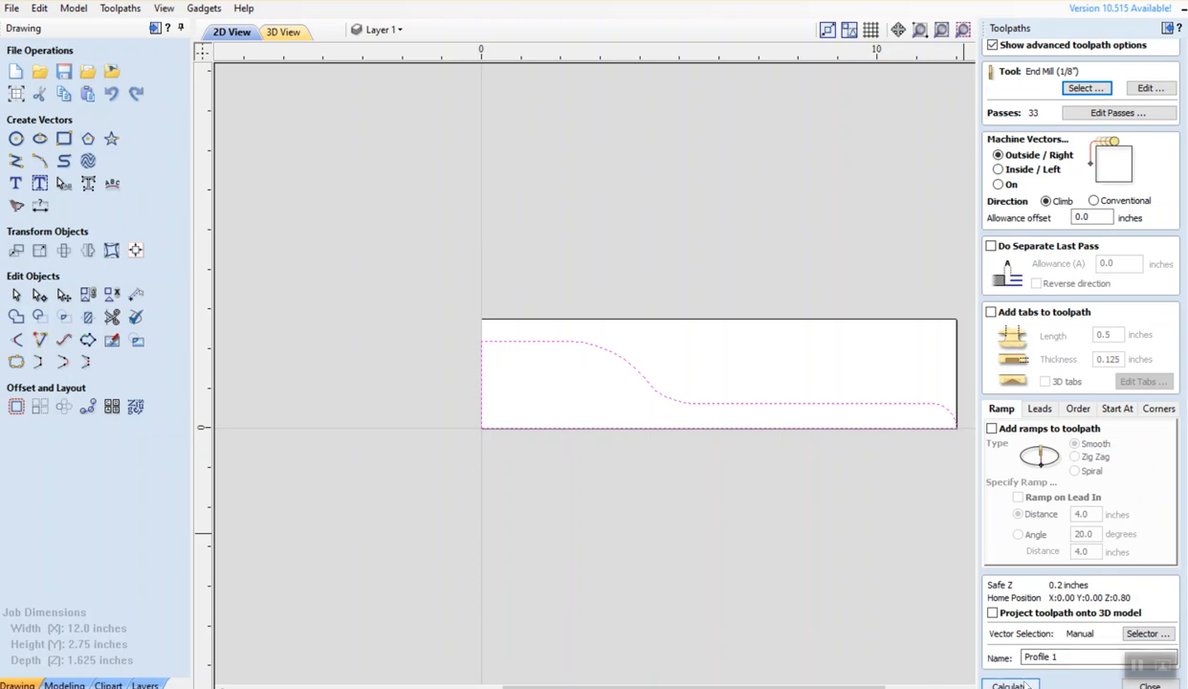
# Calculate the Profile 1 toolpath and switch the 3D view to isometric
pyautogui.click(1013, 685)
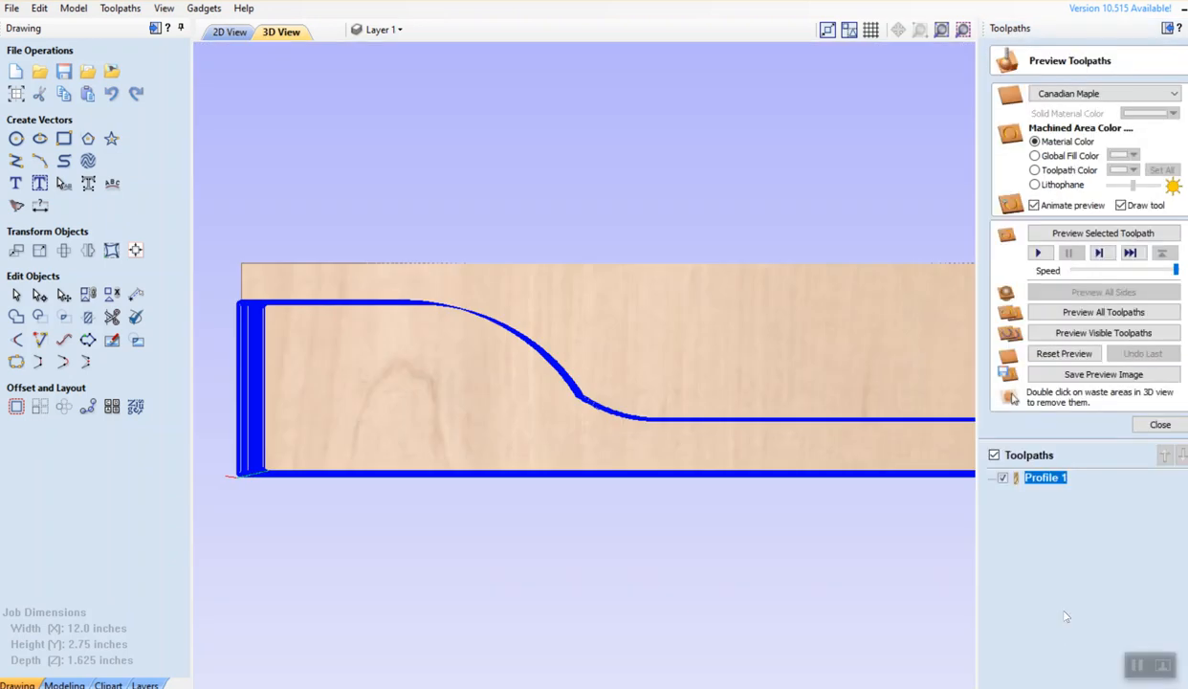
pyautogui.moveTo(811, 374); pyautogui.dragTo(716, 287, button='middle')
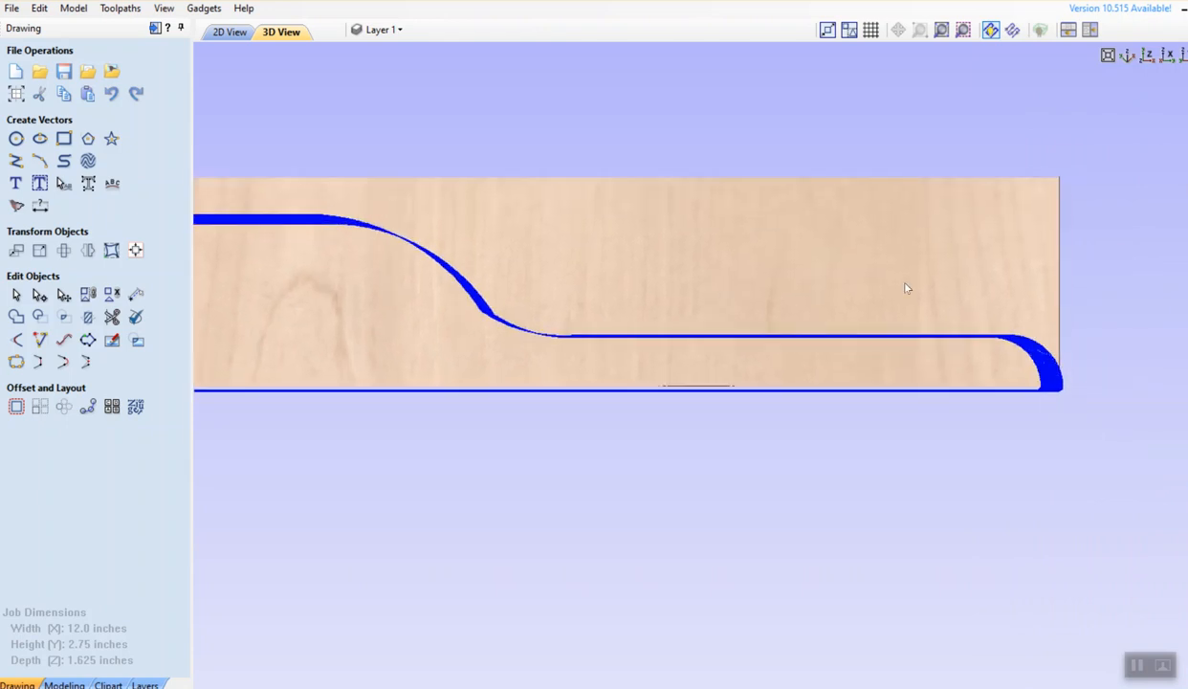
pyautogui.click(1128, 57)
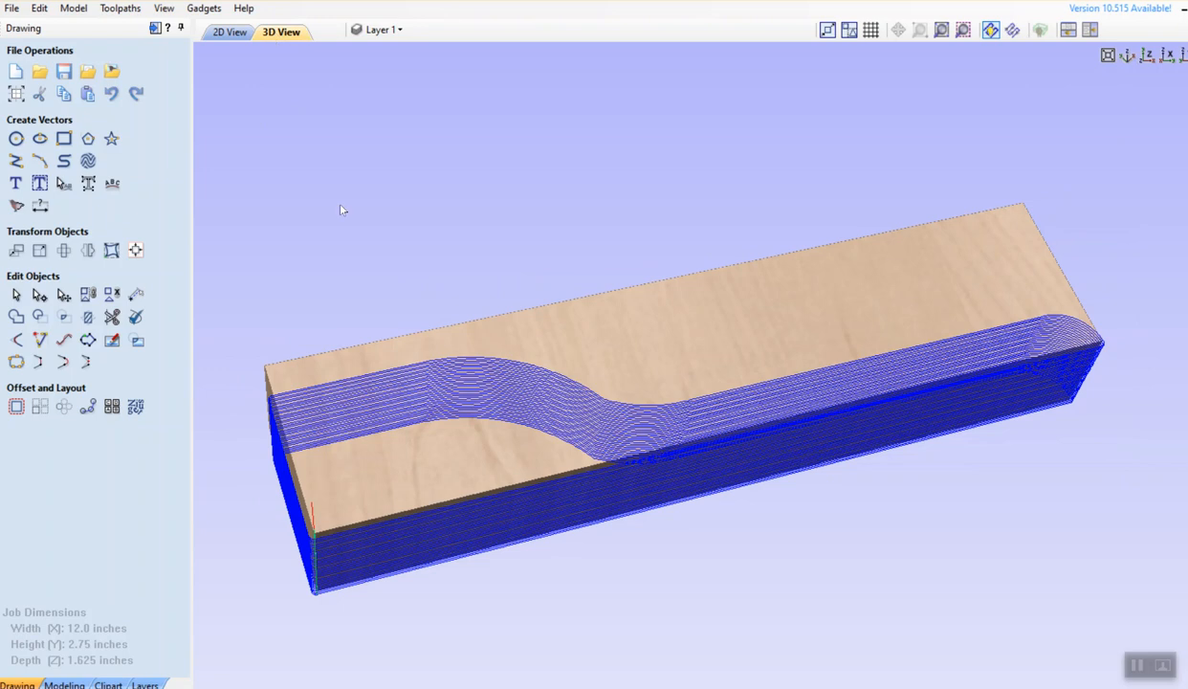
# Orbit and zoom around the maple board to inspect the toolpath from the end, diagonal and side
pyautogui.moveTo(325, 279); pyautogui.dragTo(405, 268)
pyautogui.scroll(-5, 621, 342)
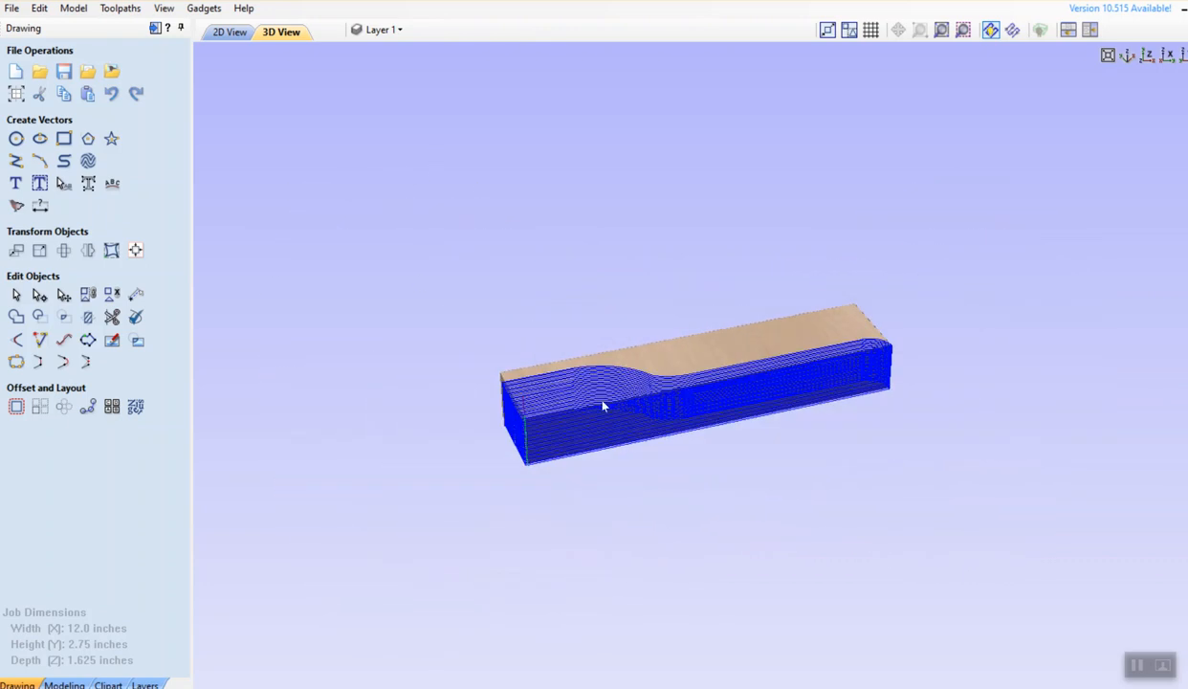
pyautogui.moveTo(567, 434); pyautogui.dragTo(928, 437)
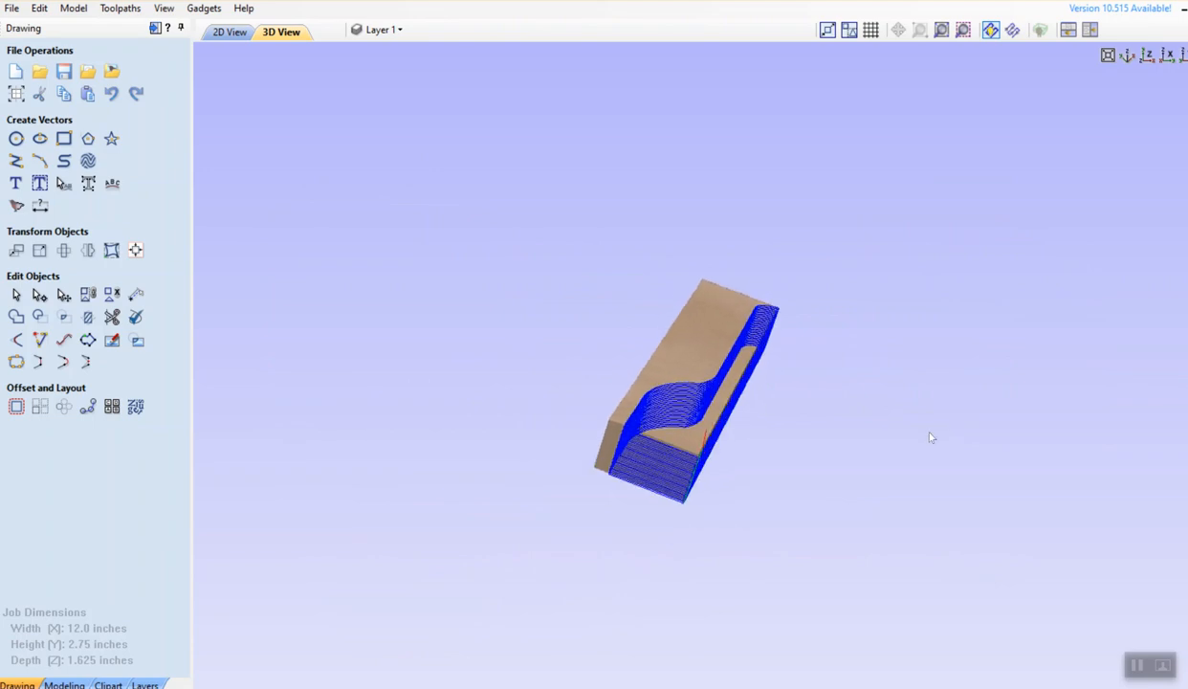
pyautogui.scroll(-4, 800, 413)
pyautogui.scroll(6, 766, 404)
pyautogui.moveTo(690, 409); pyautogui.dragTo(503, 300, button='middle')
pyautogui.moveTo(676, 380); pyautogui.dragTo(748, 443)
pyautogui.moveTo(639, 330); pyautogui.dragTo(610, 310)
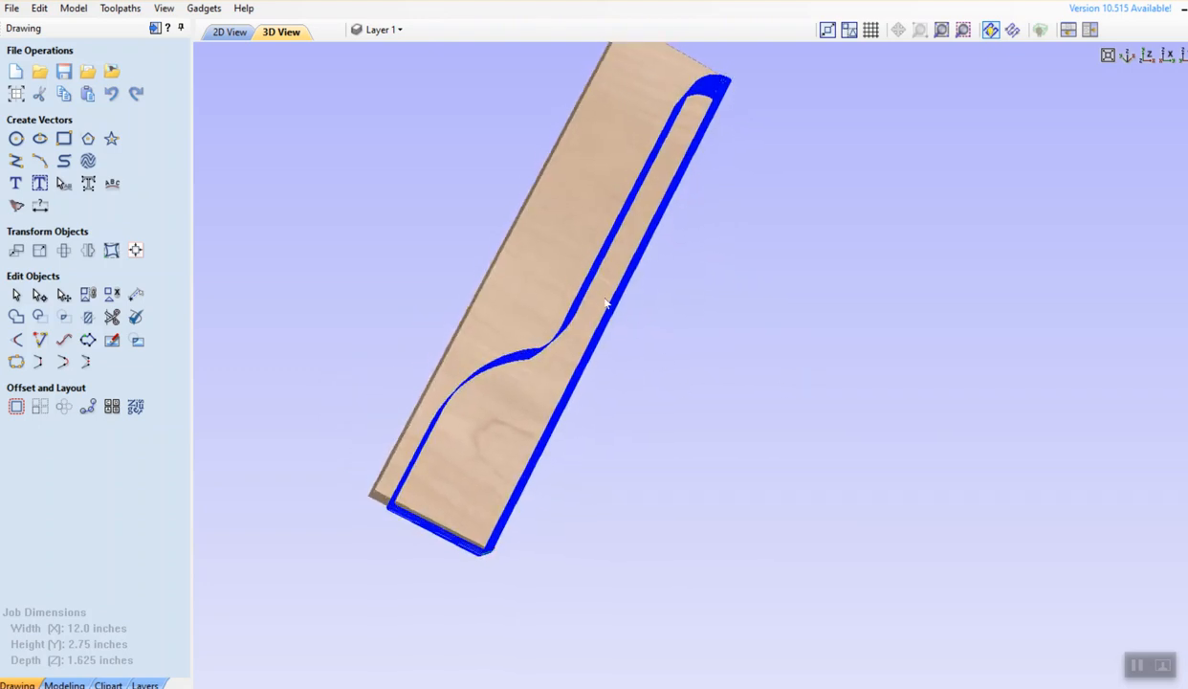
pyautogui.moveTo(1187, 59)
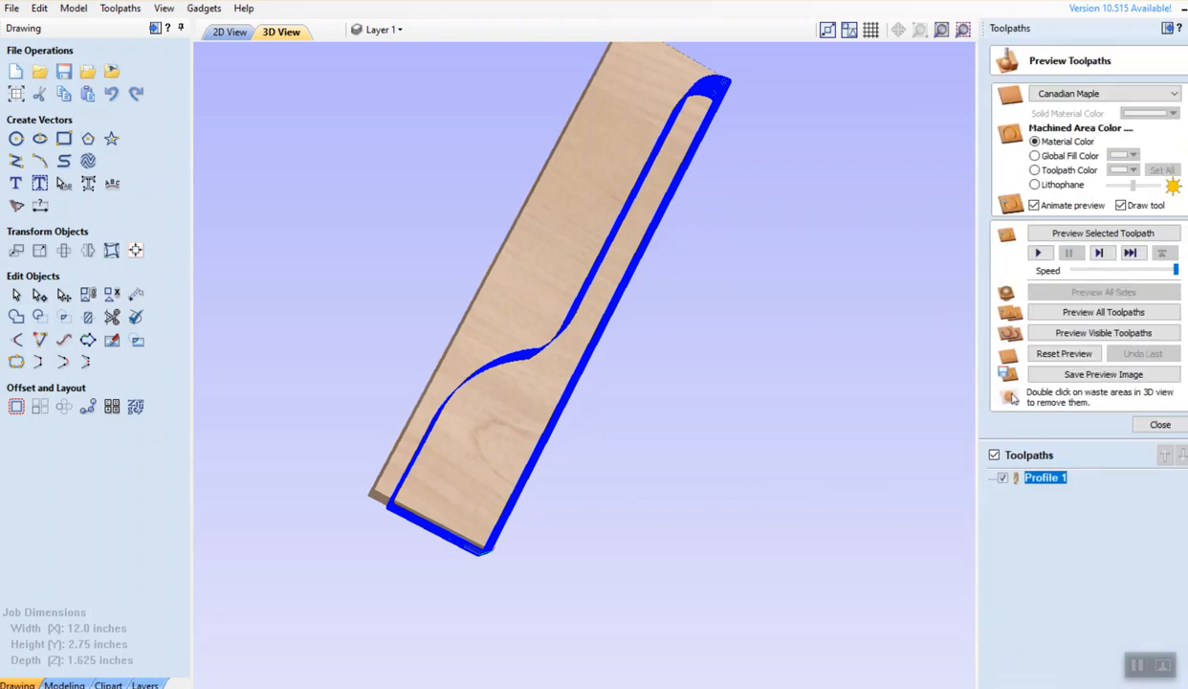
# Simulate cutting Profile 1, show its toolpath again, and close the preview settings
pyautogui.click(1066, 233)
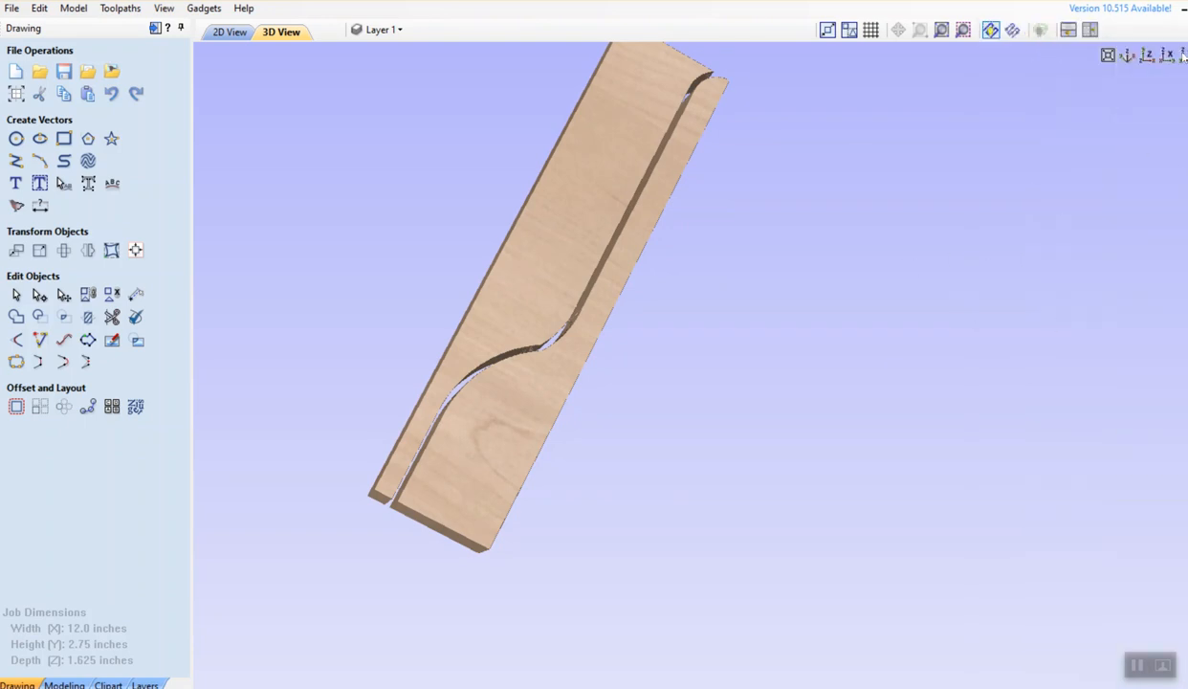
pyautogui.moveTo(1186, 56)
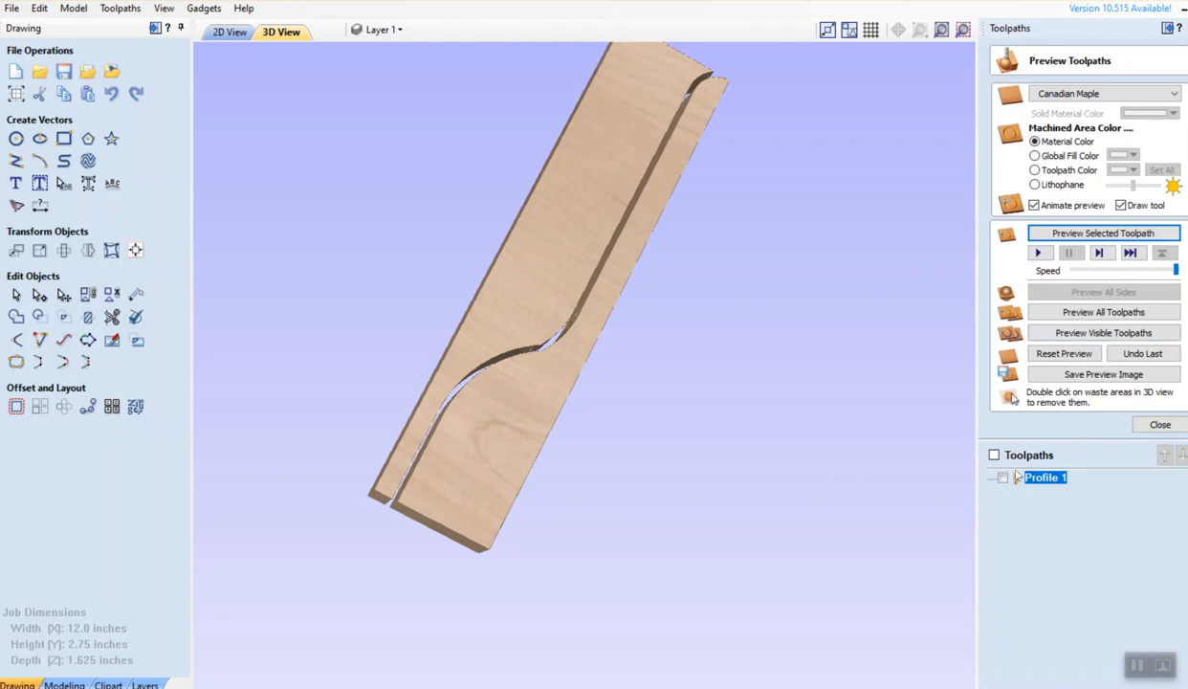
pyautogui.click(1002, 478)
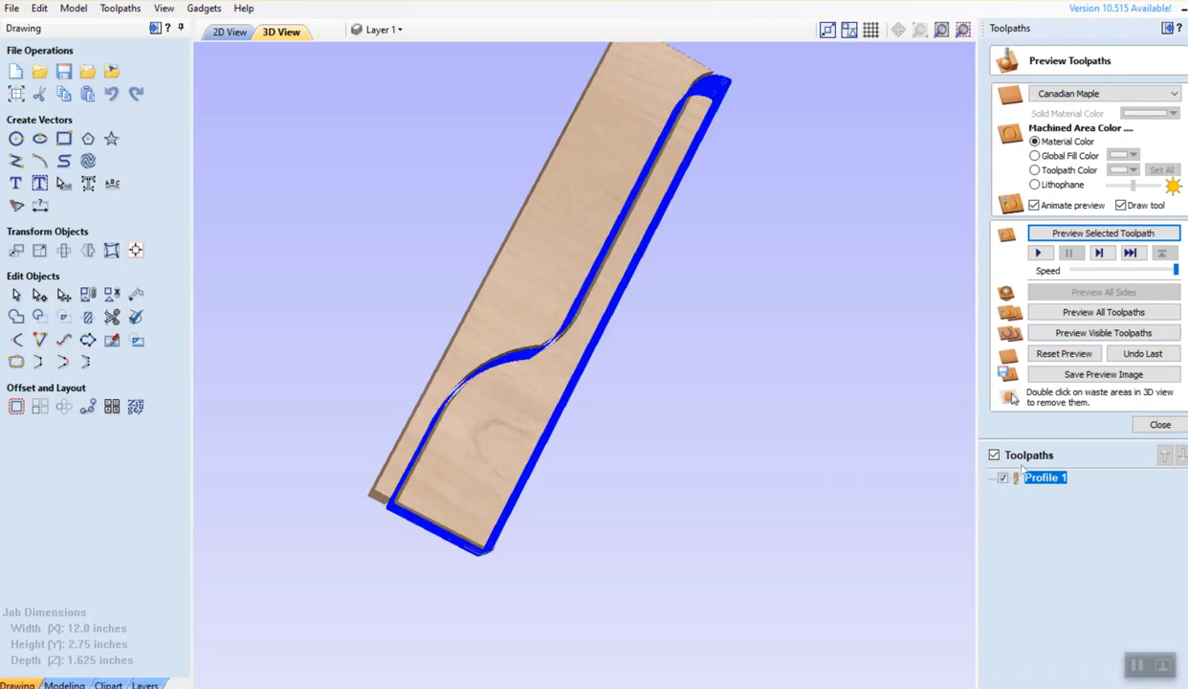
pyautogui.click(1157, 423)
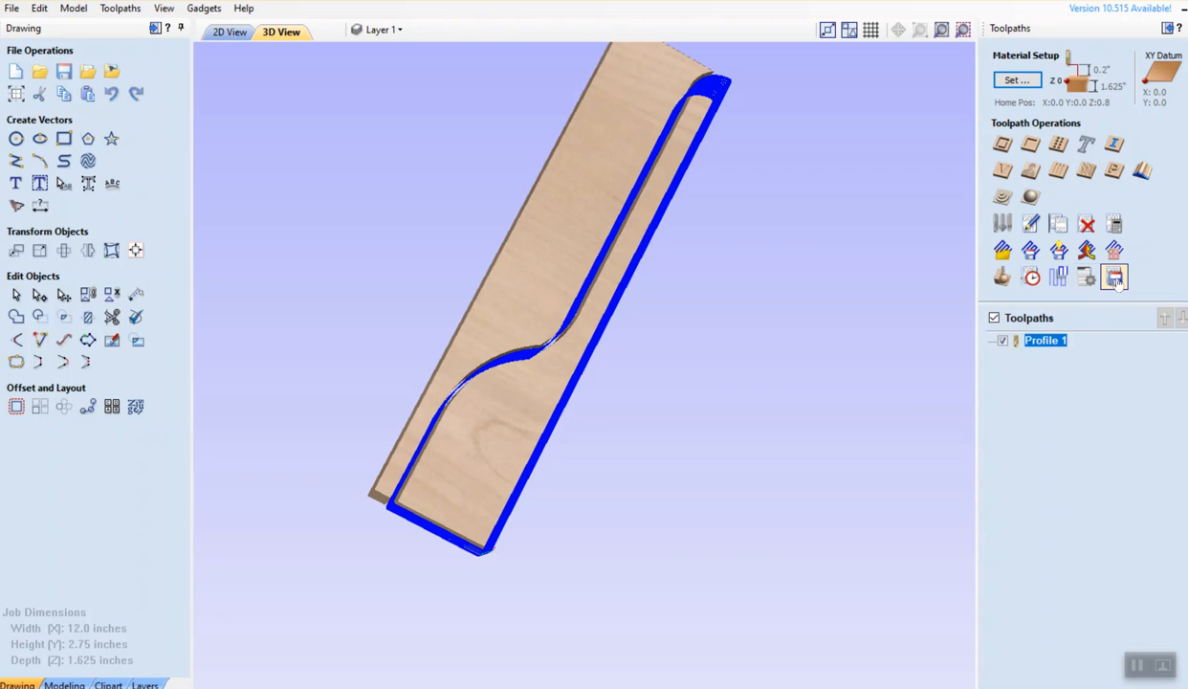
# Open the Save Toolpaths page, start a save, then cancel it
pyautogui.click(1116, 276)
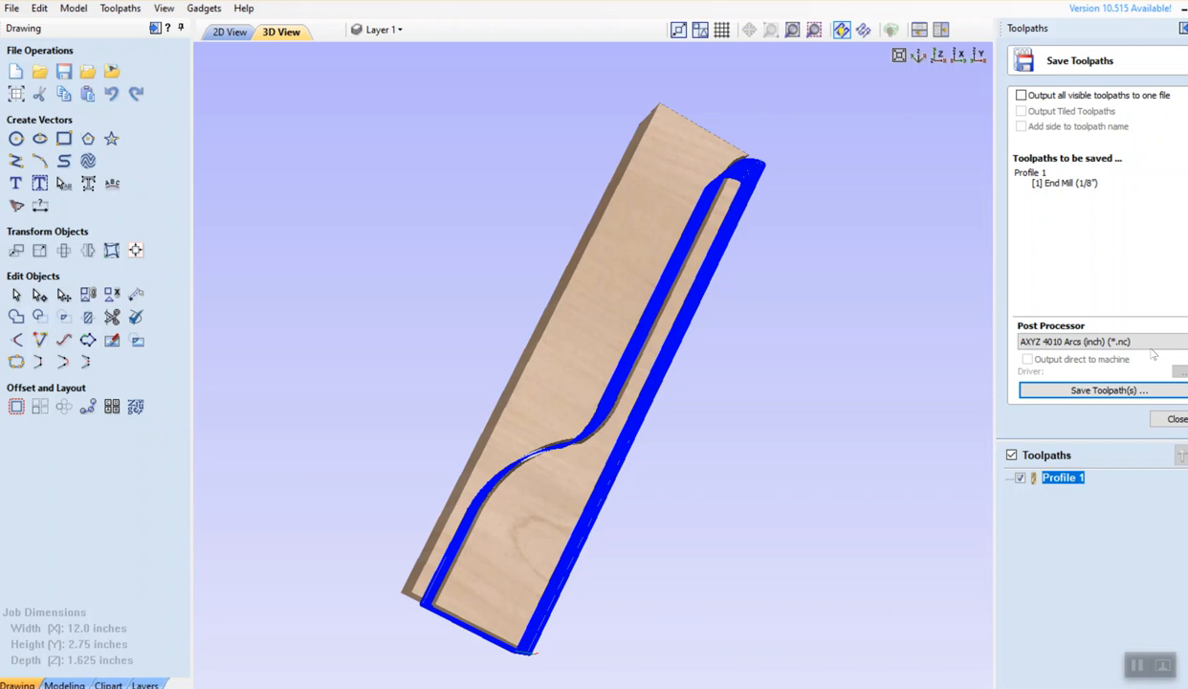
pyautogui.click(1134, 398)
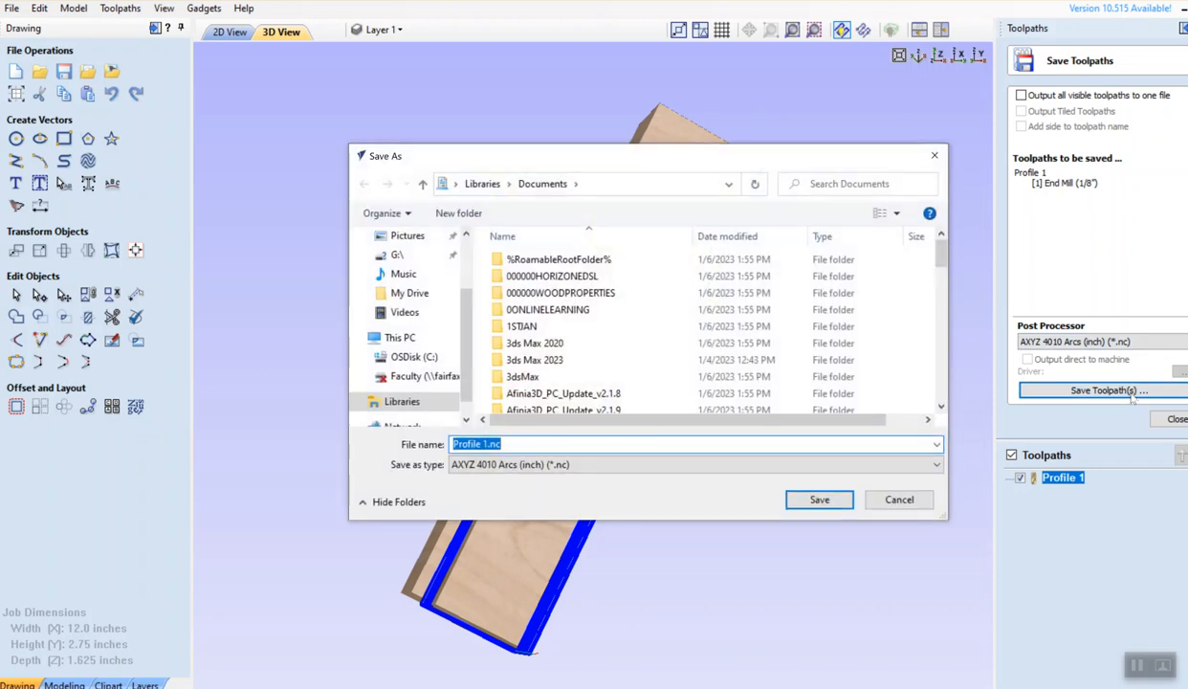
pyautogui.click(897, 499)
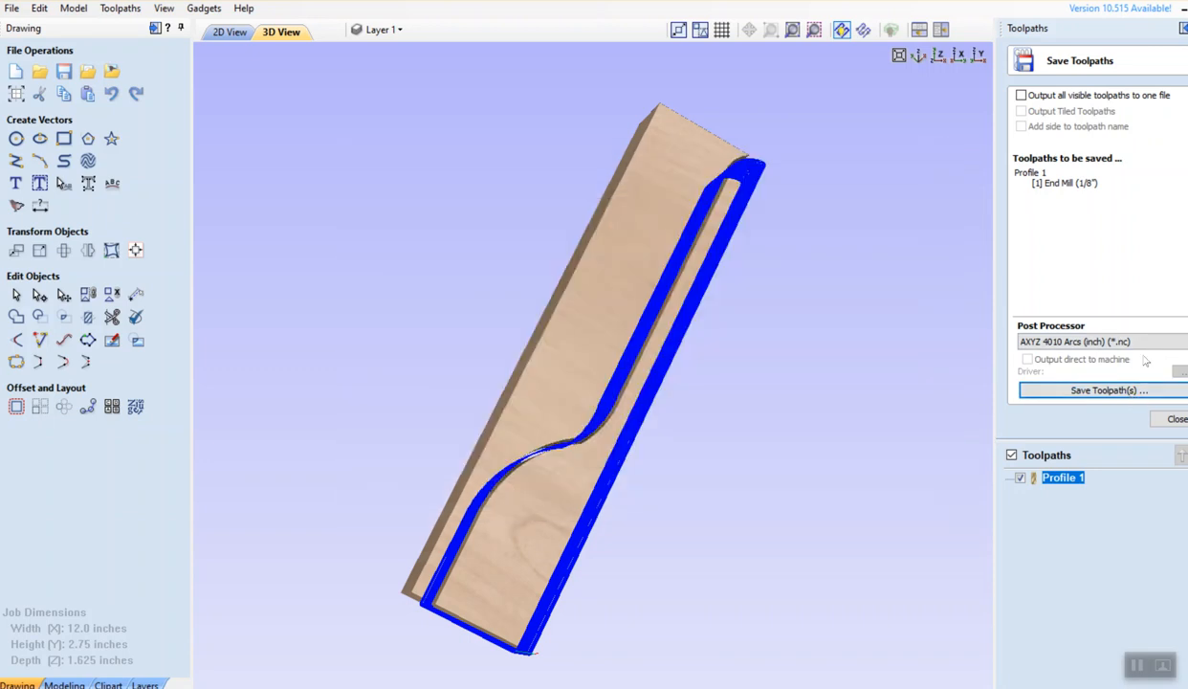
# Select Axiom HHC CNC (mm) (*.mmg) as the post processor
pyautogui.click(1148, 344)
pyautogui.scroll(-6, 1060, 493)
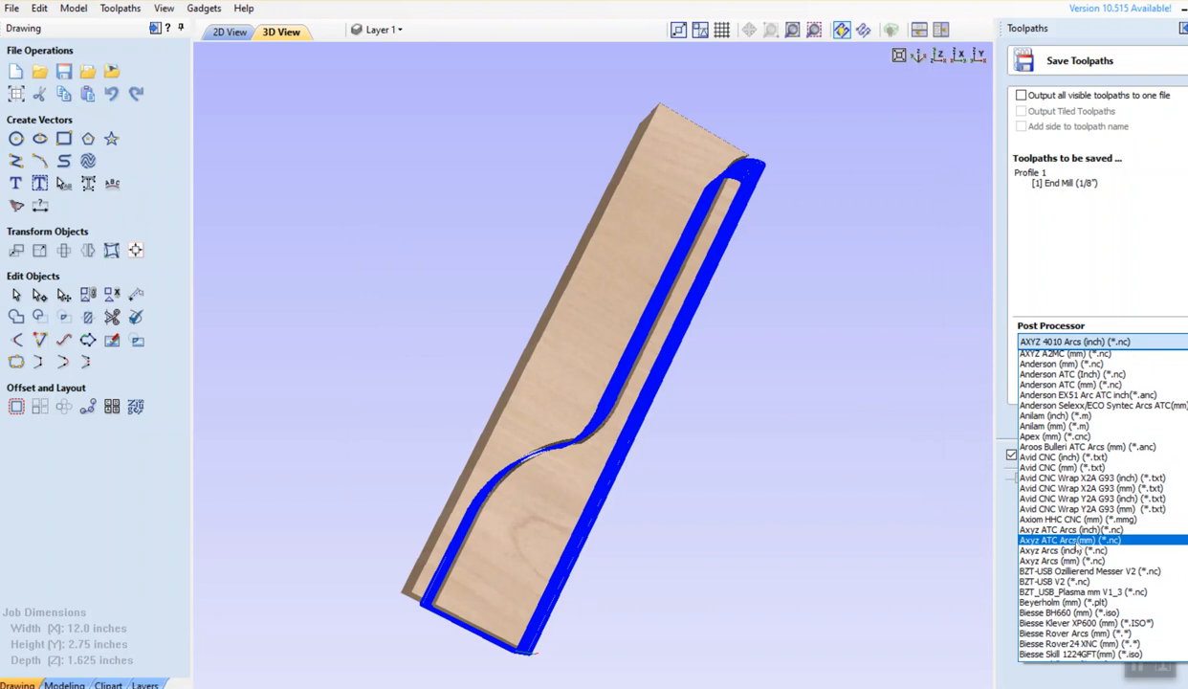
pyautogui.scroll(-12, 1072, 517)
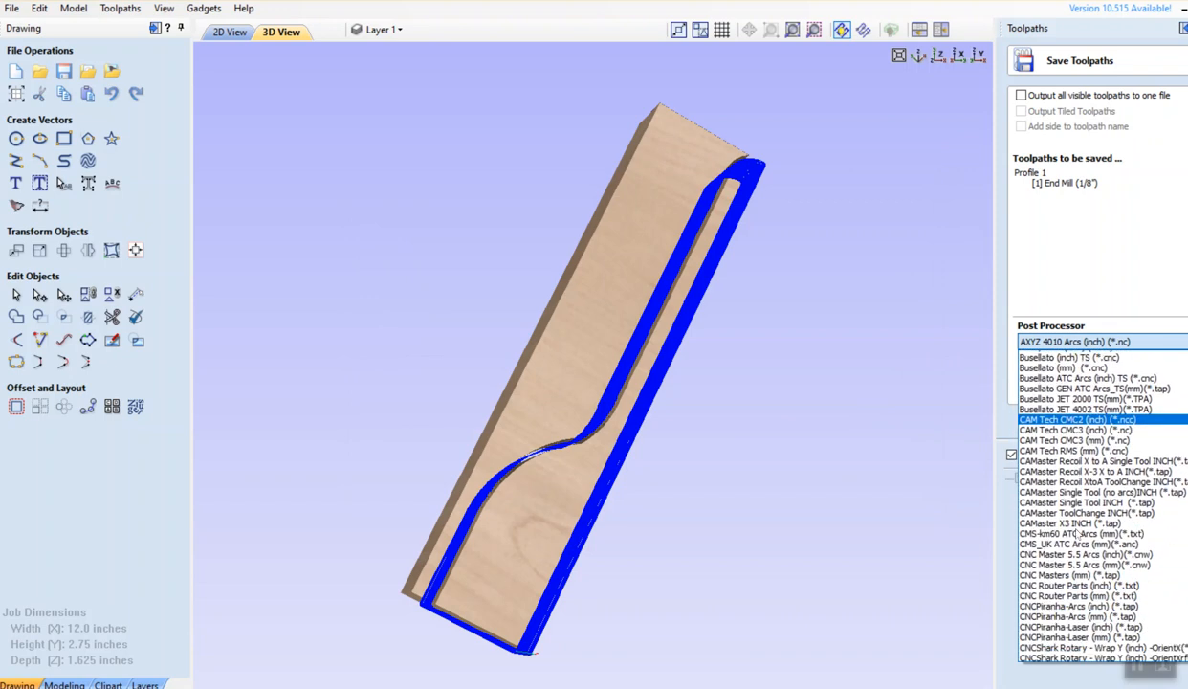
pyautogui.scroll(-3, 1078, 534)
pyautogui.scroll(3, 1080, 533)
pyautogui.scroll(-4, 1081, 533)
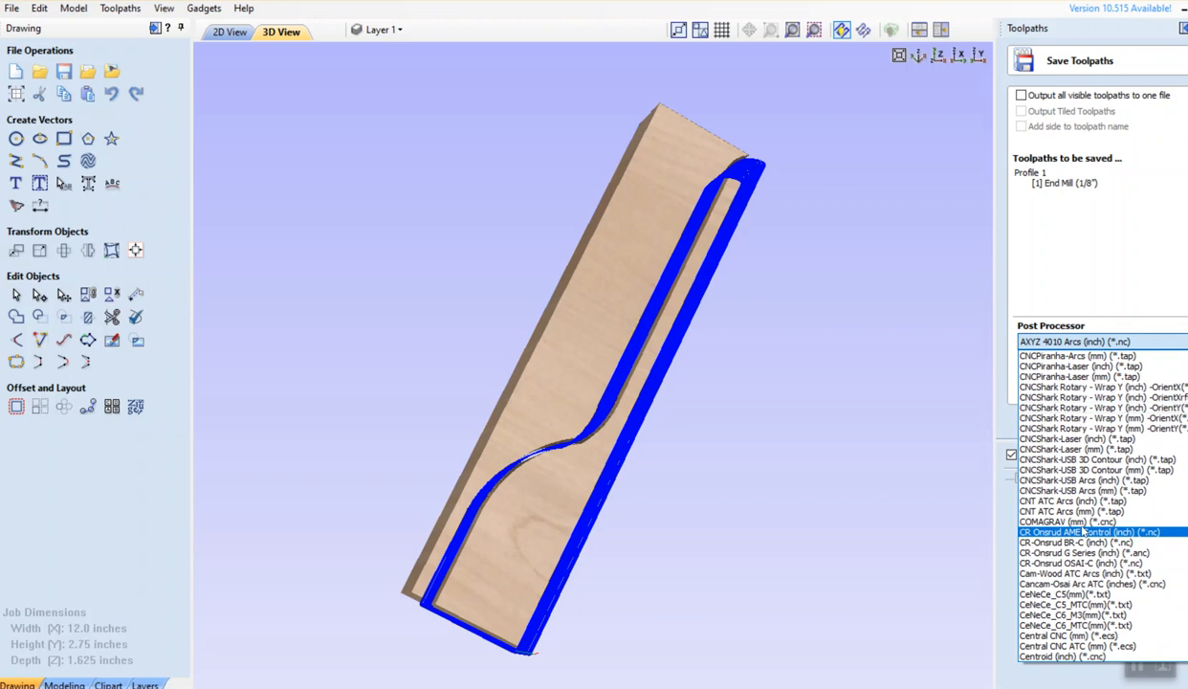
pyautogui.scroll(-4, 1082, 529)
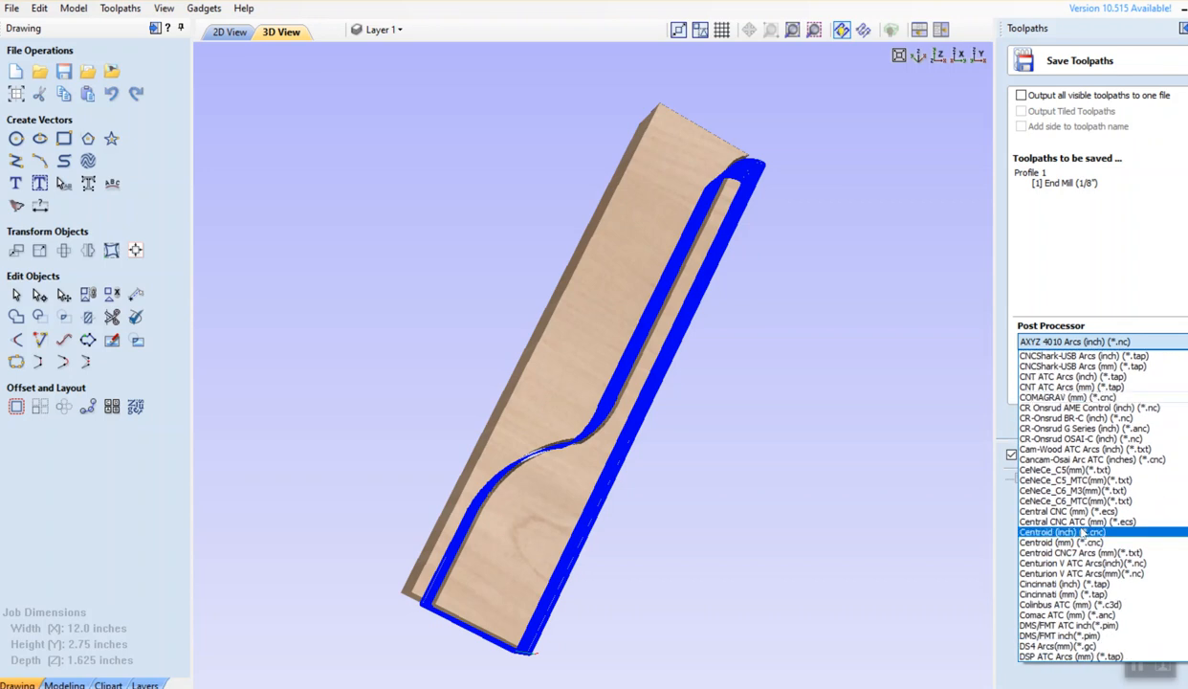
pyautogui.scroll(-3, 1082, 532)
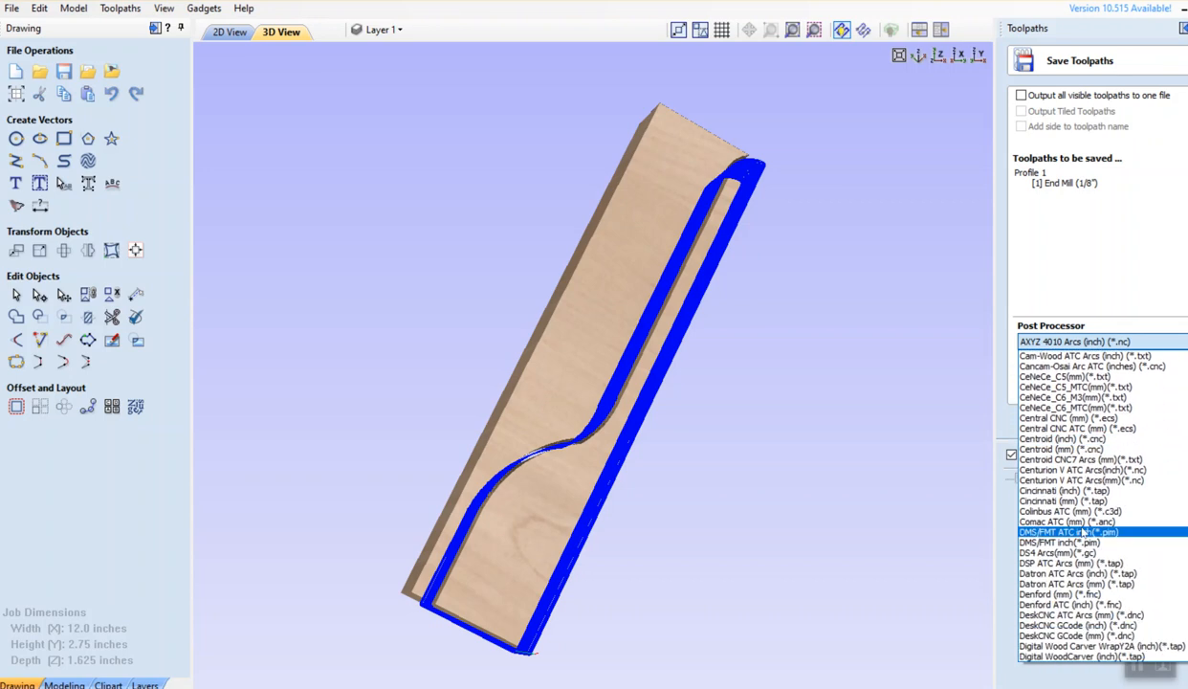
pyautogui.scroll(-4, 1082, 527)
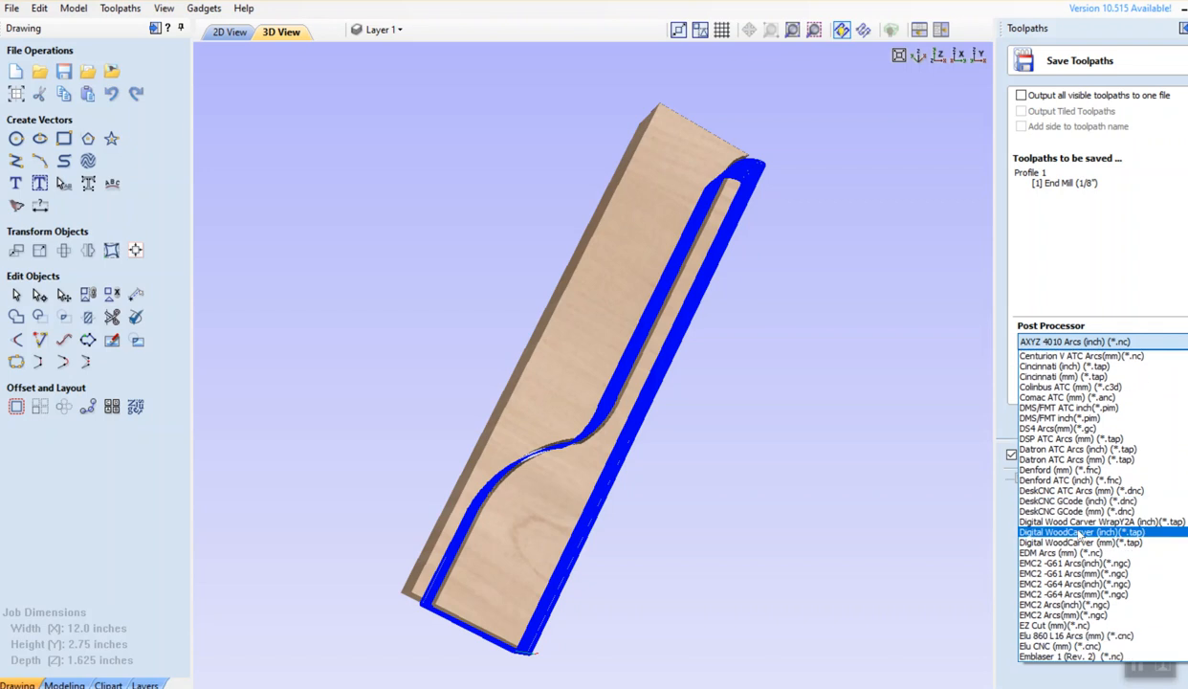
pyautogui.scroll(-5, 1079, 528)
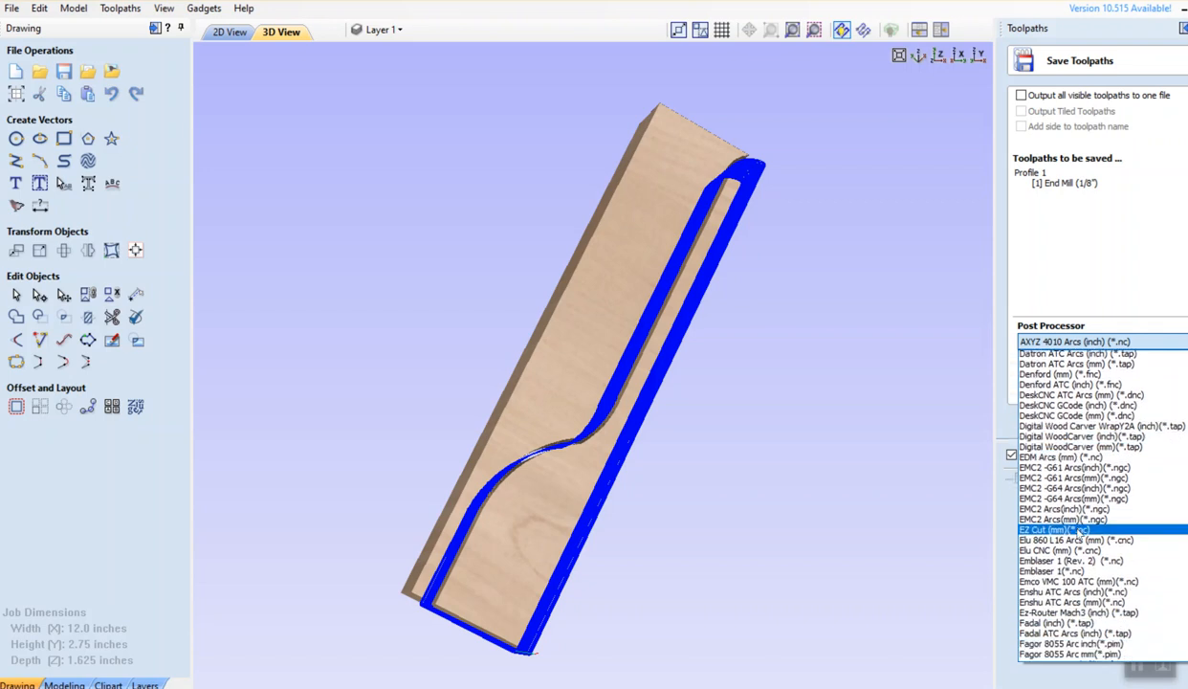
pyautogui.scroll(-5, 1079, 534)
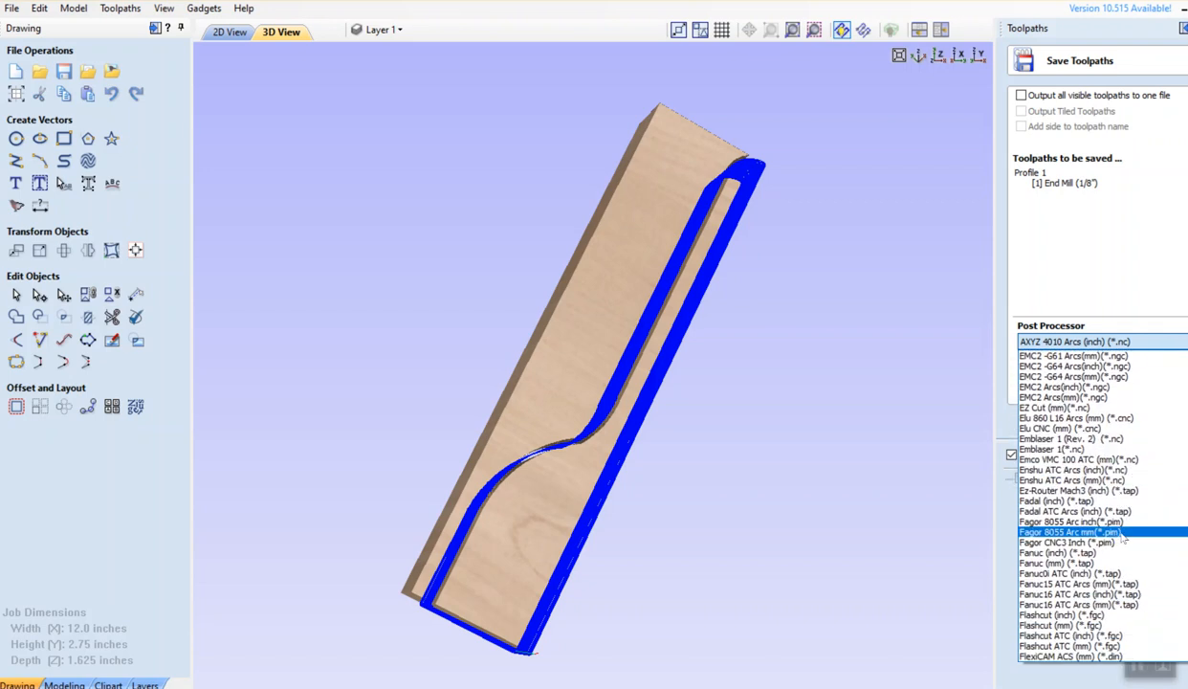
pyautogui.scroll(-2, 1122, 541)
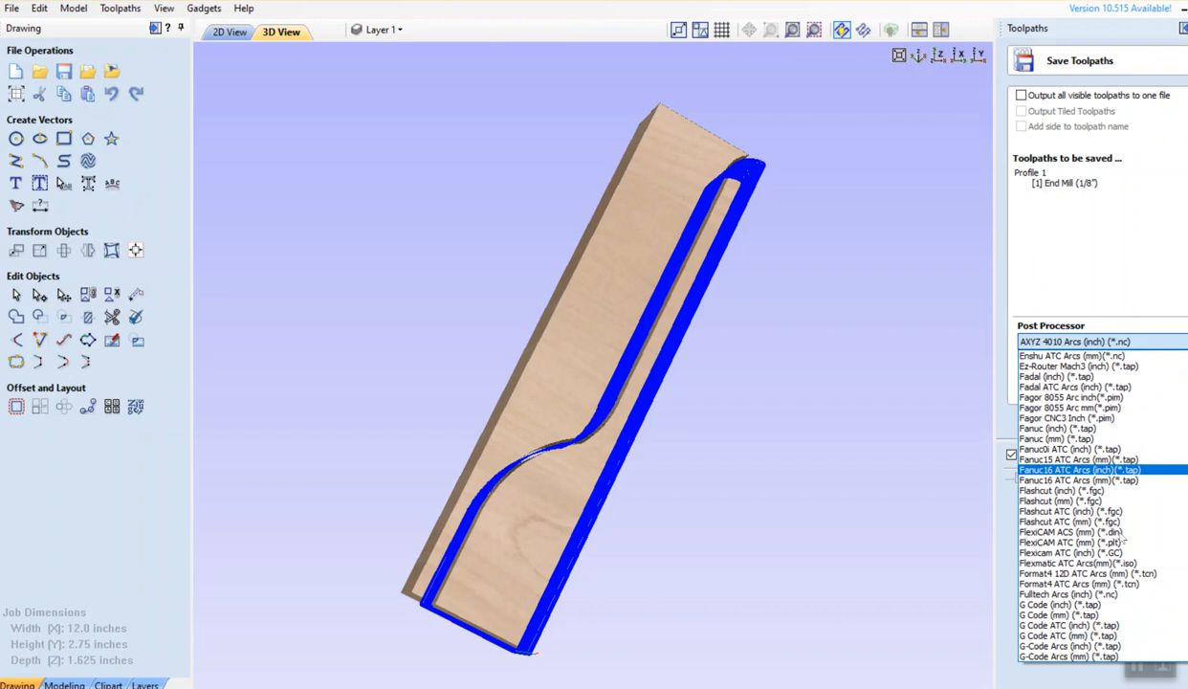
pyautogui.scroll(-4, 1112, 595)
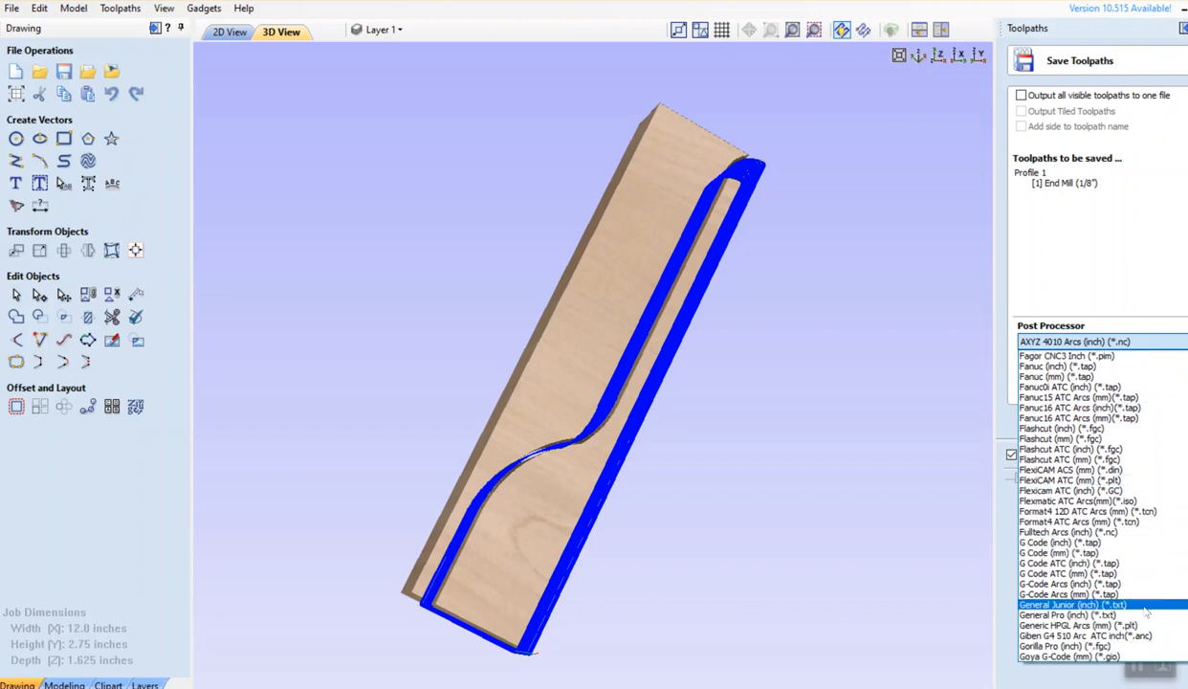
pyautogui.scroll(-7, 1149, 598)
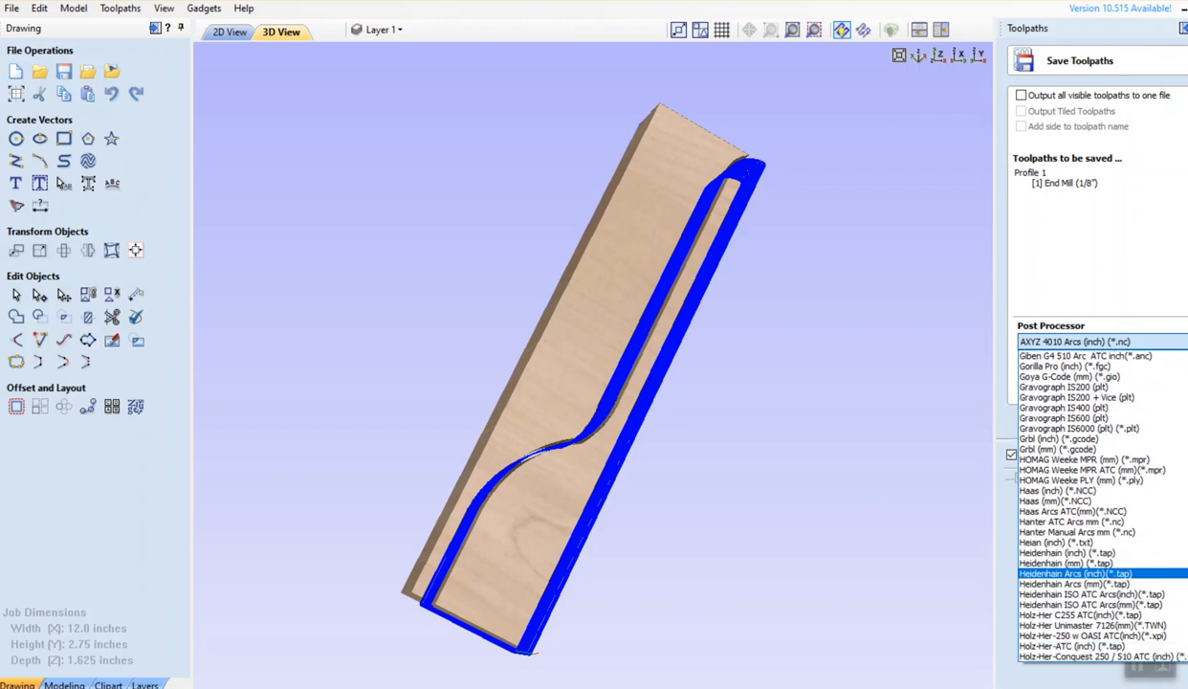
pyautogui.scroll(-20, 1110, 574)
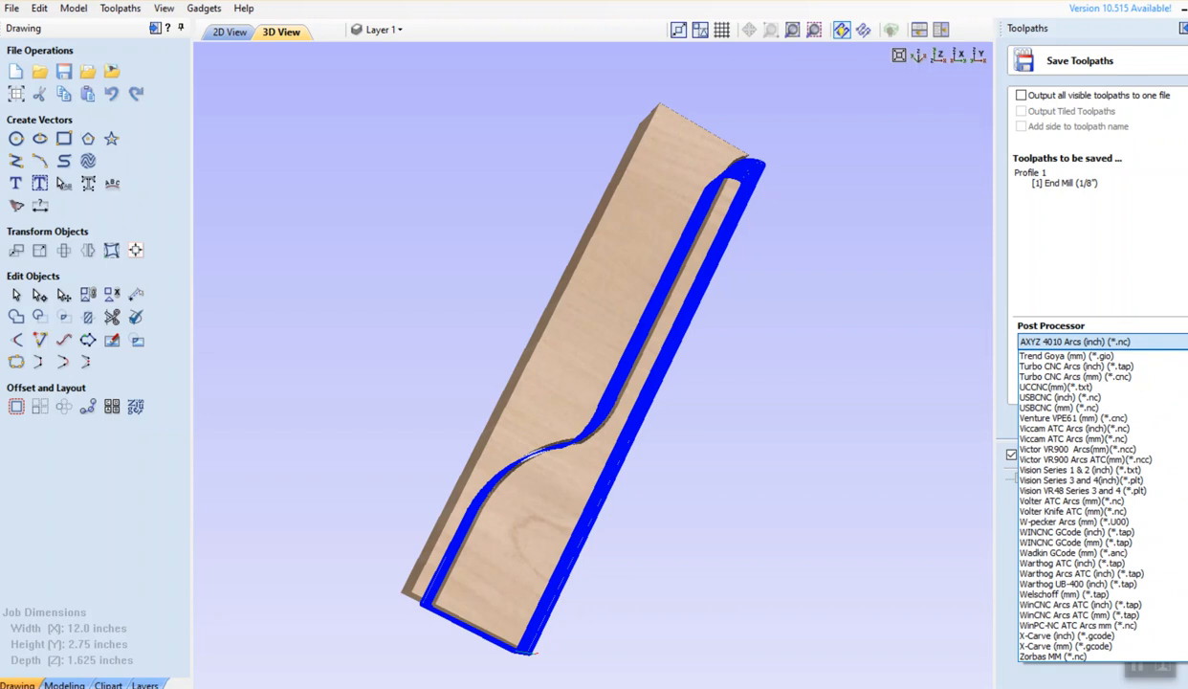
pyautogui.scroll(1, 1138, 569)
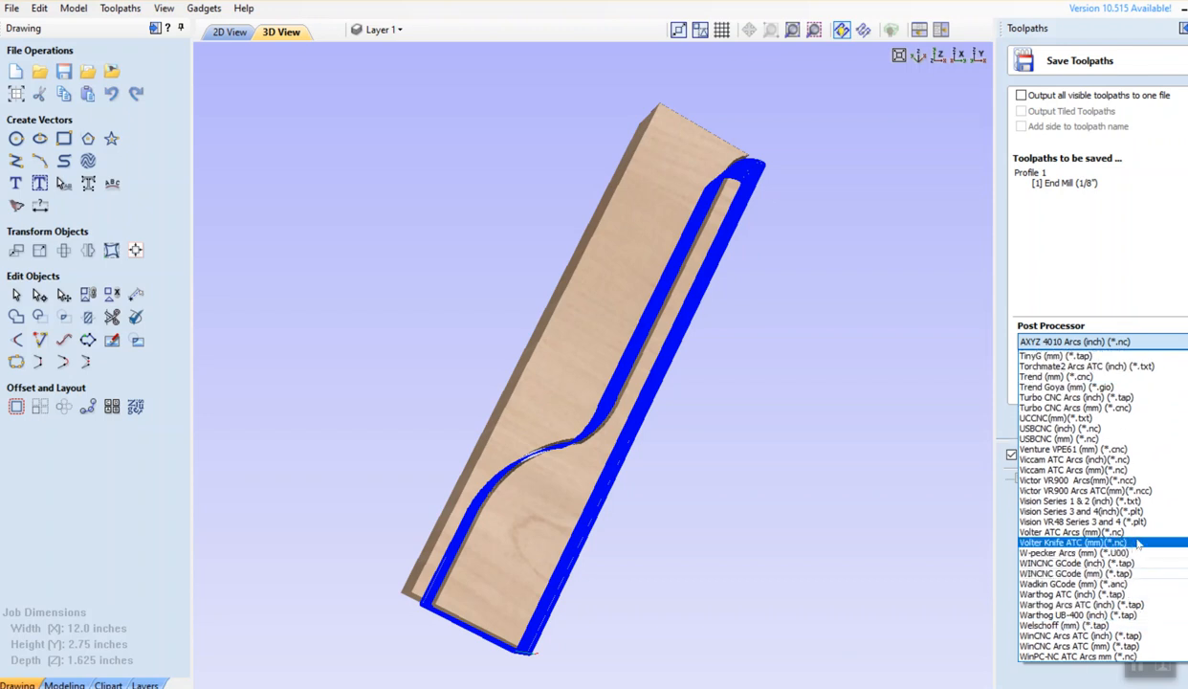
pyautogui.scroll(1, 1138, 543)
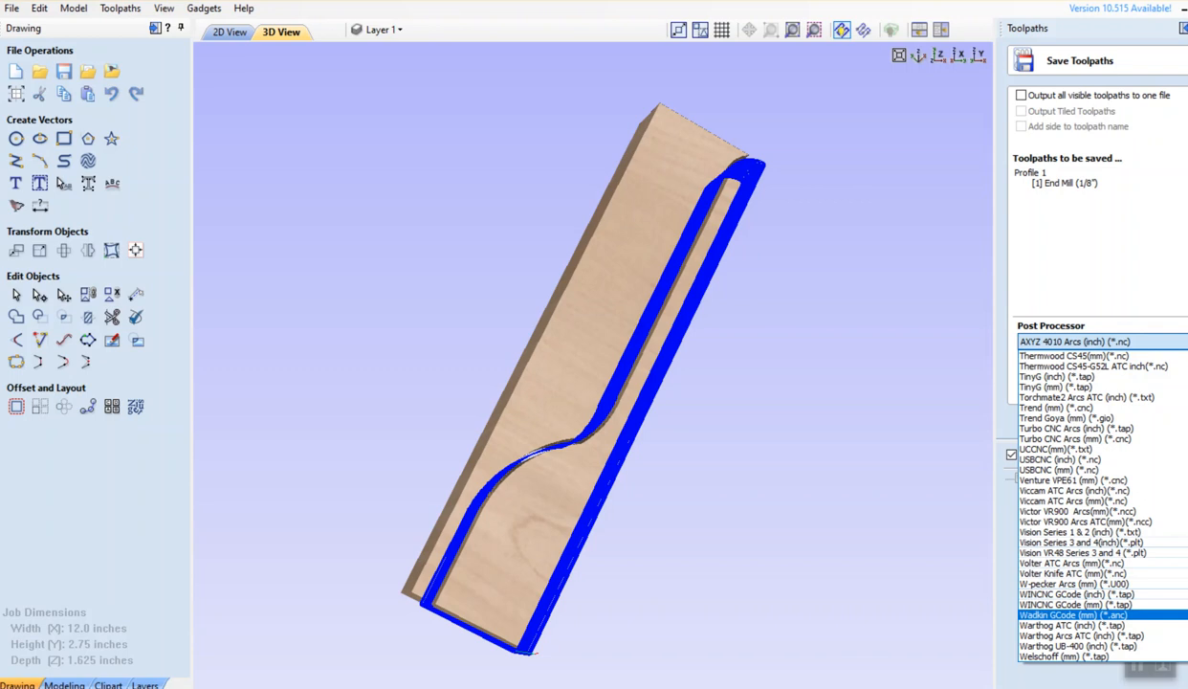
pyautogui.moveTo(1187, 637); pyautogui.dragTo(1187, 368)
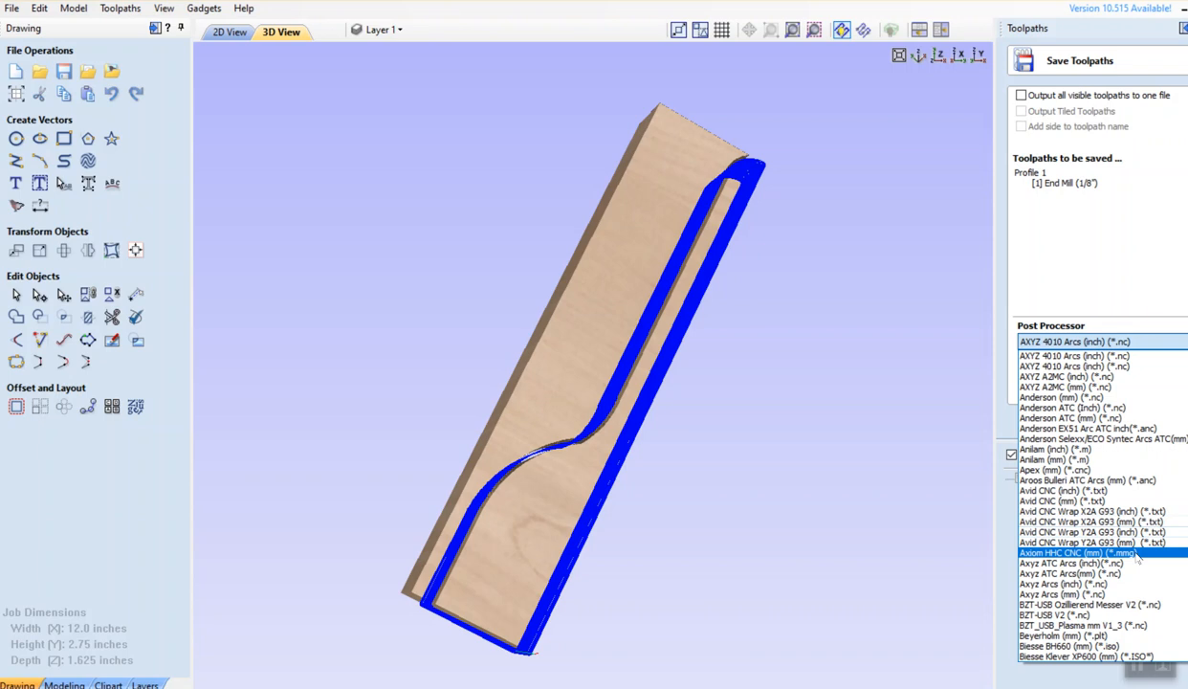
pyautogui.click(1138, 555)
# Open the save dialog for Profile 1.mmg and try the unavailable My Drive location
pyautogui.click(1140, 391)
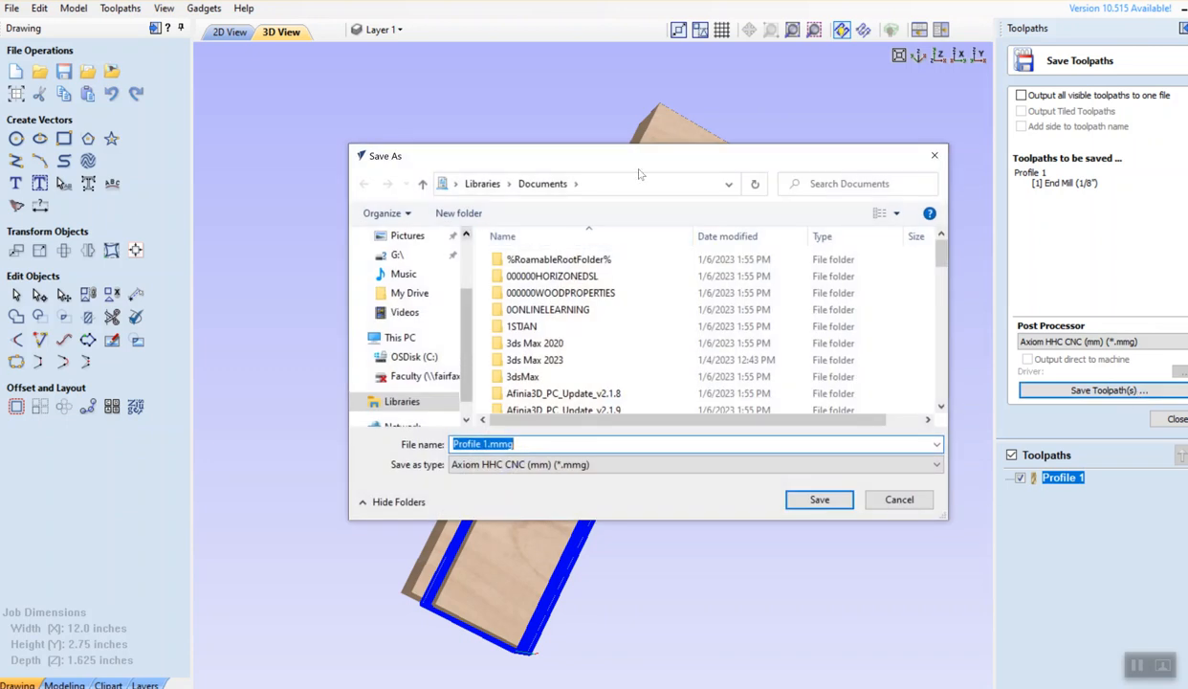
pyautogui.click(729, 185)
pyautogui.click(729, 185)
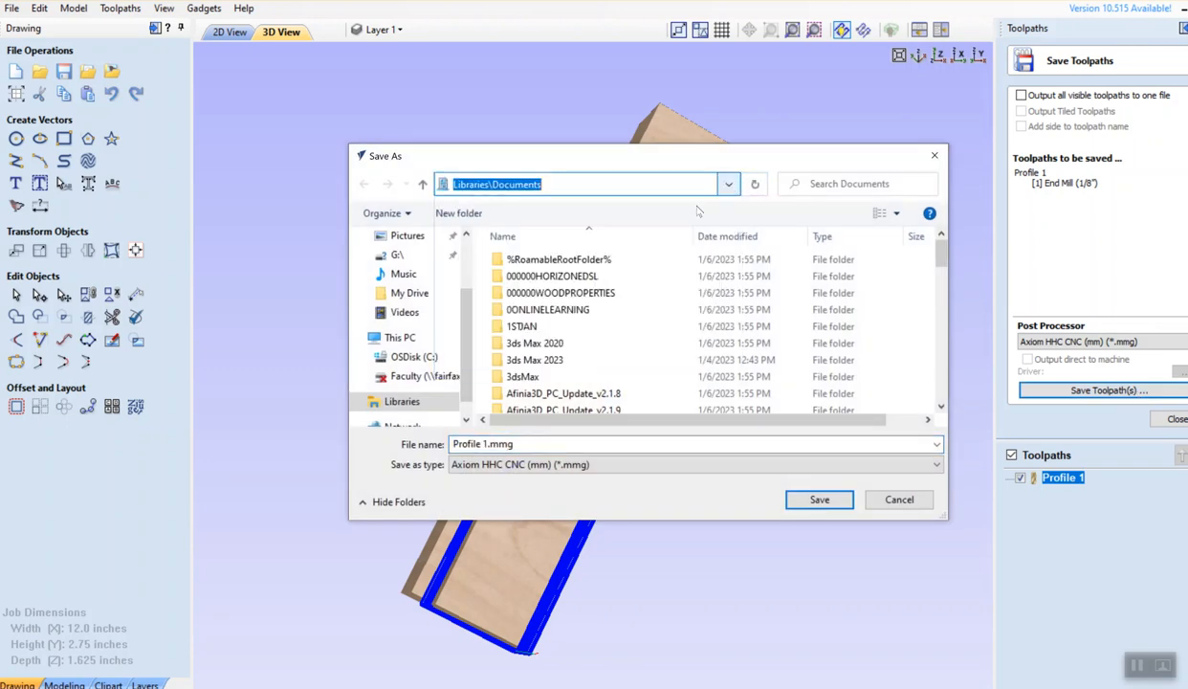
pyautogui.scroll(2, 469, 316)
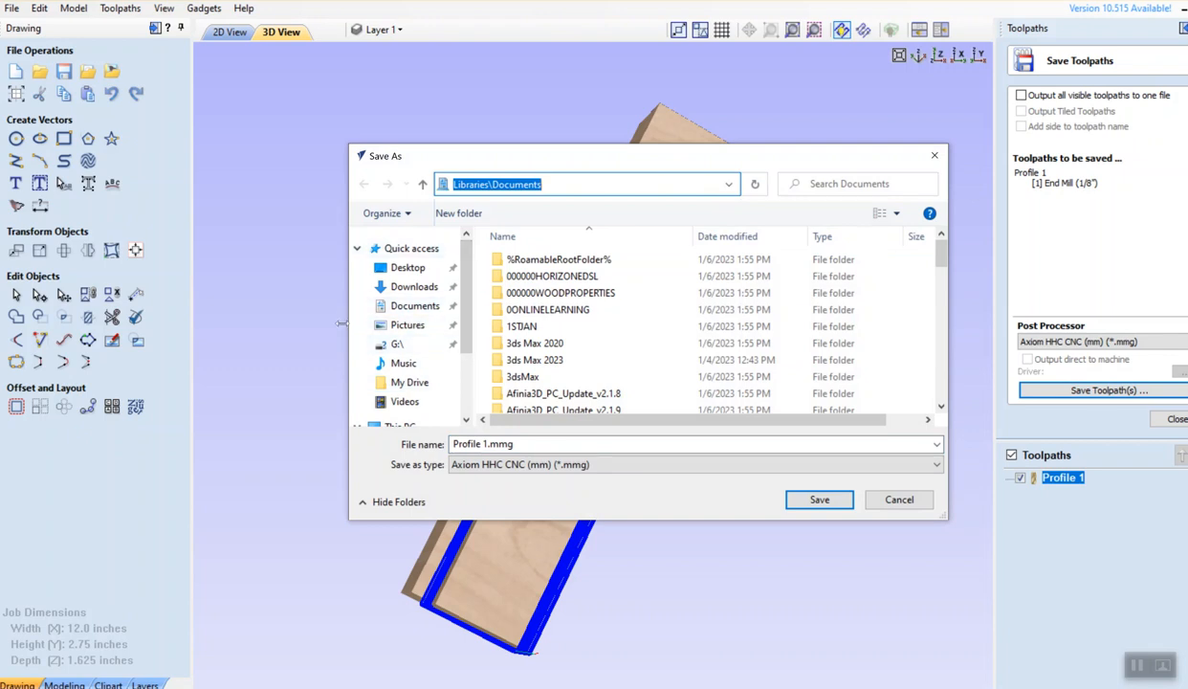
pyautogui.click(410, 383)
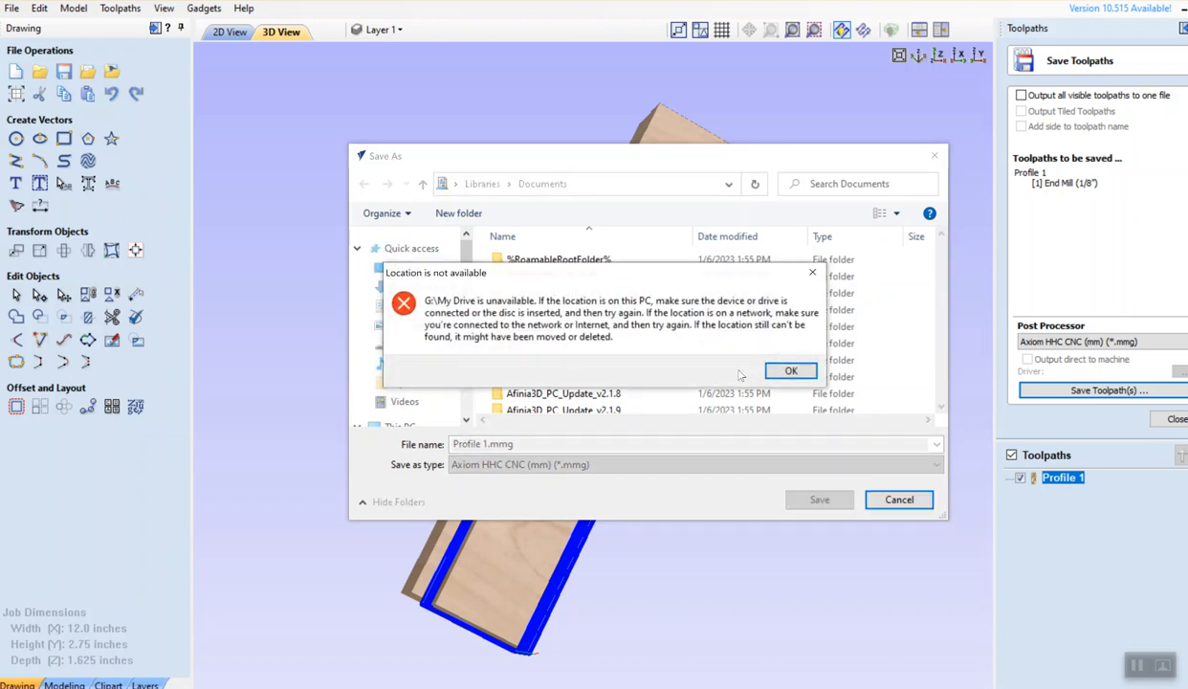
pyautogui.press('Return')
pyautogui.click(409, 380)
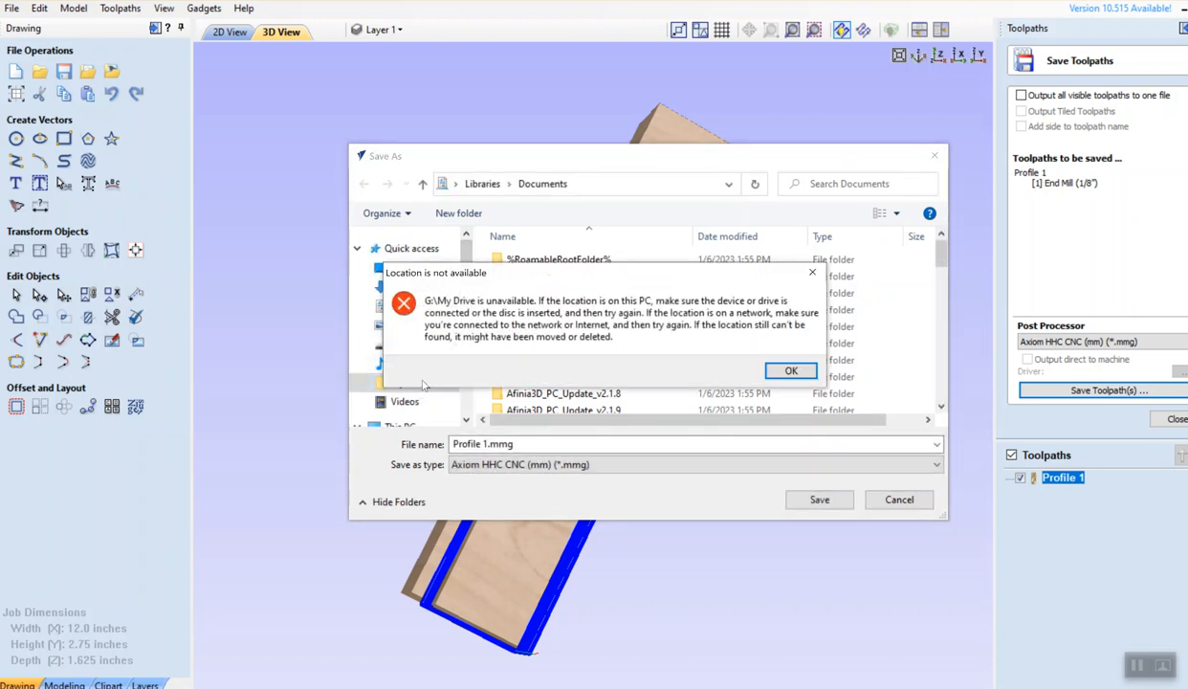
pyautogui.click(813, 274)
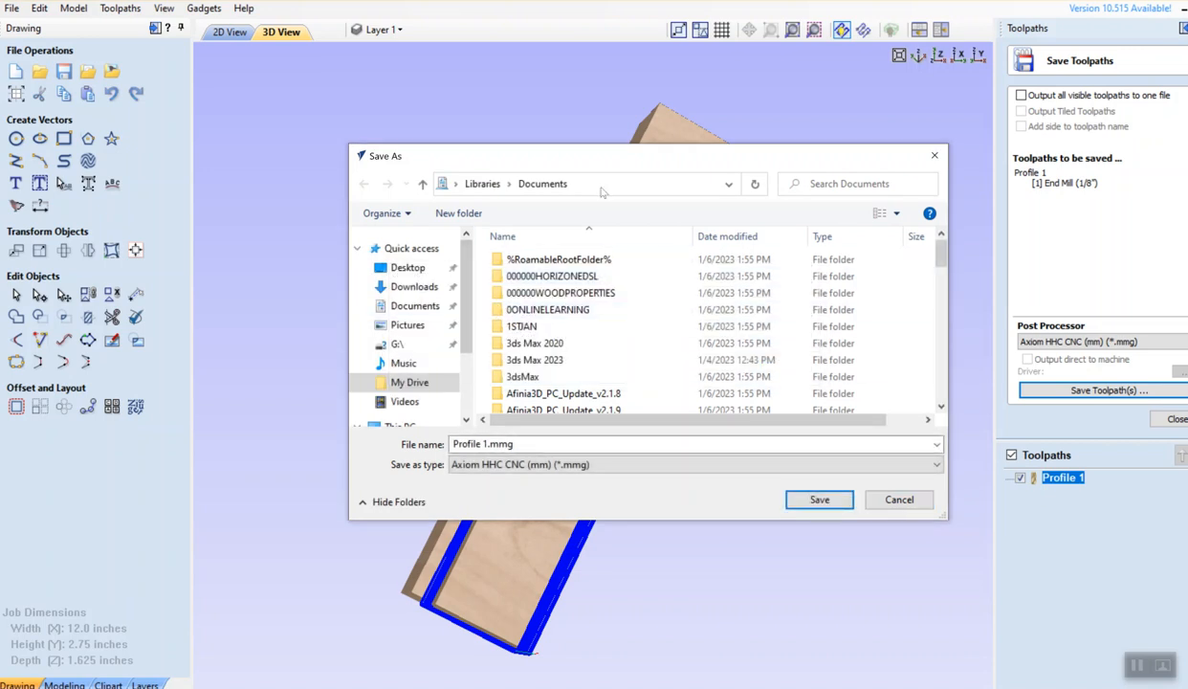
# Browse the save location to This PC's drives
pyautogui.click(727, 184)
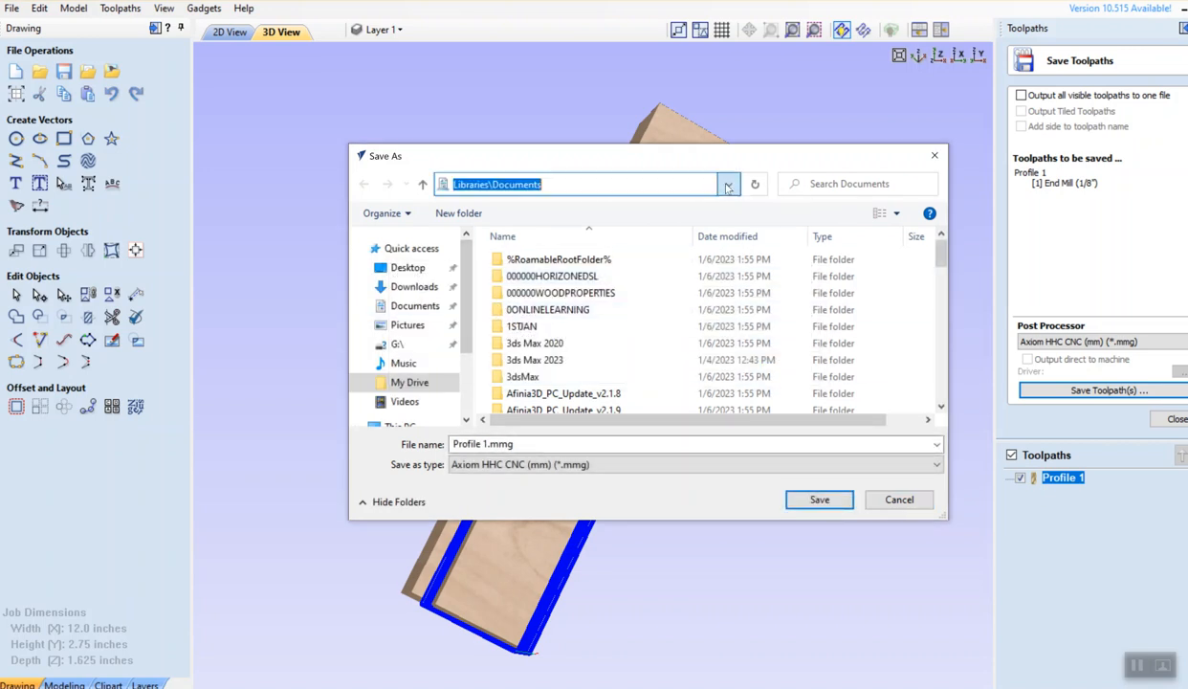
pyautogui.click(727, 184)
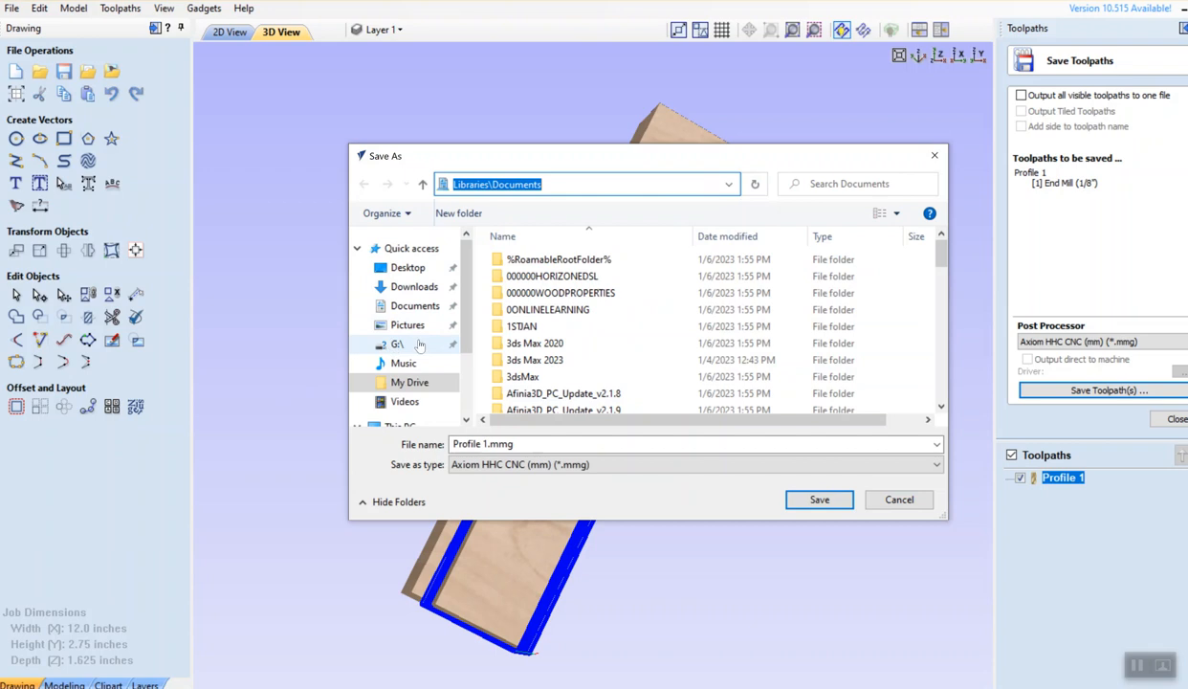
pyautogui.scroll(-2, 464, 319)
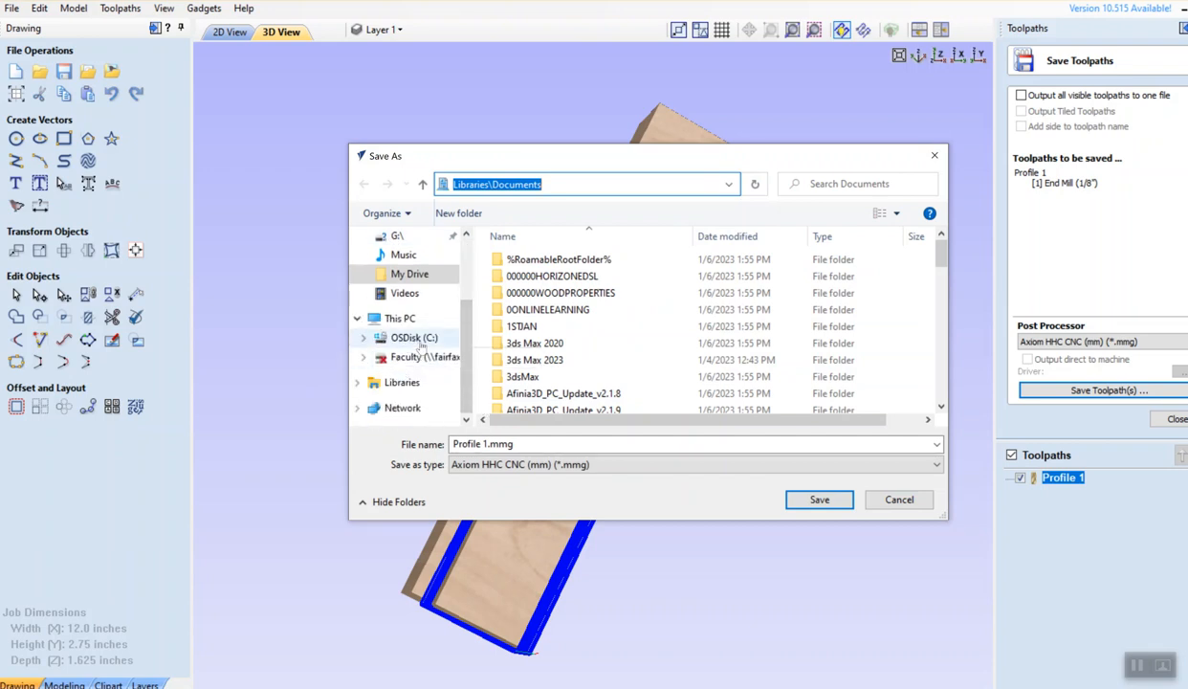
pyautogui.click(400, 319)
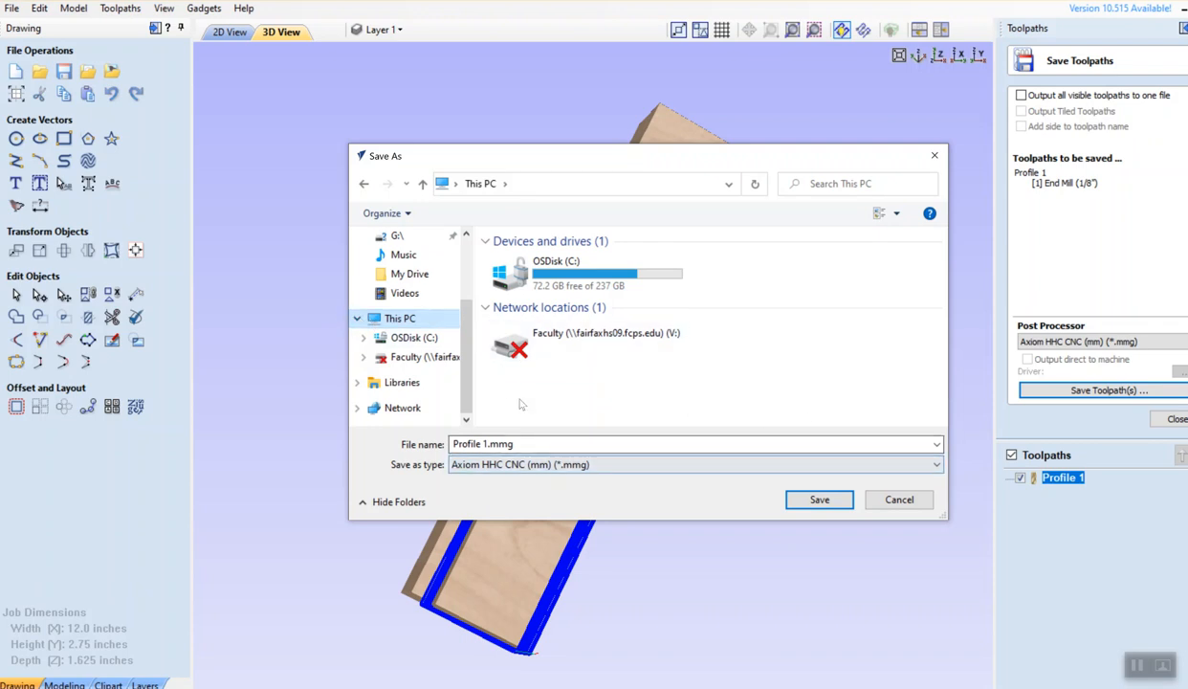
# Name the file 'EgeCAR', choose Documents instead of the unavailable My Drive, and save
pyautogui.click(525, 443)
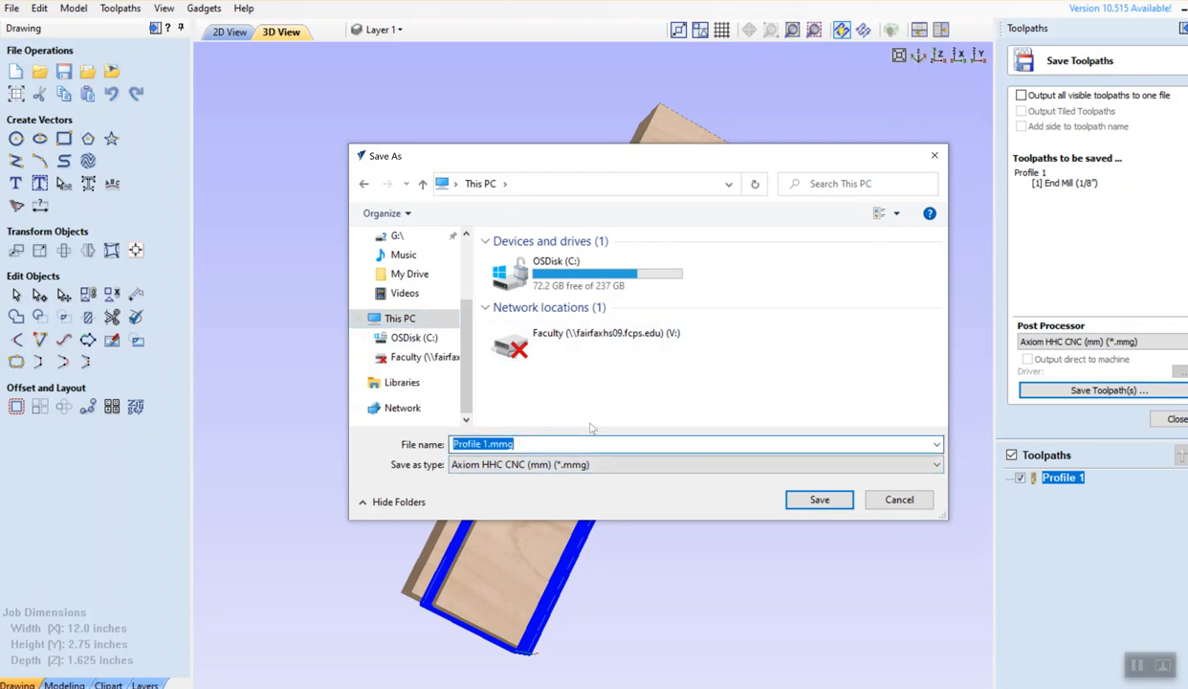
pyautogui.write('EgeCAR')
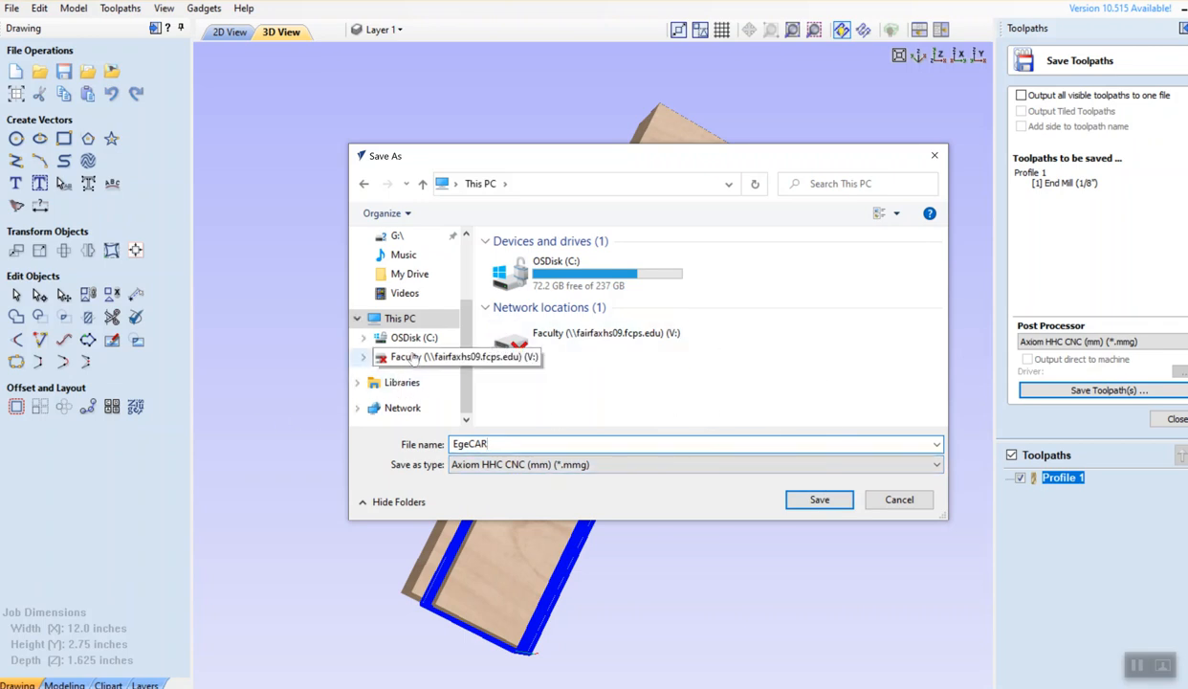
pyautogui.click(419, 283)
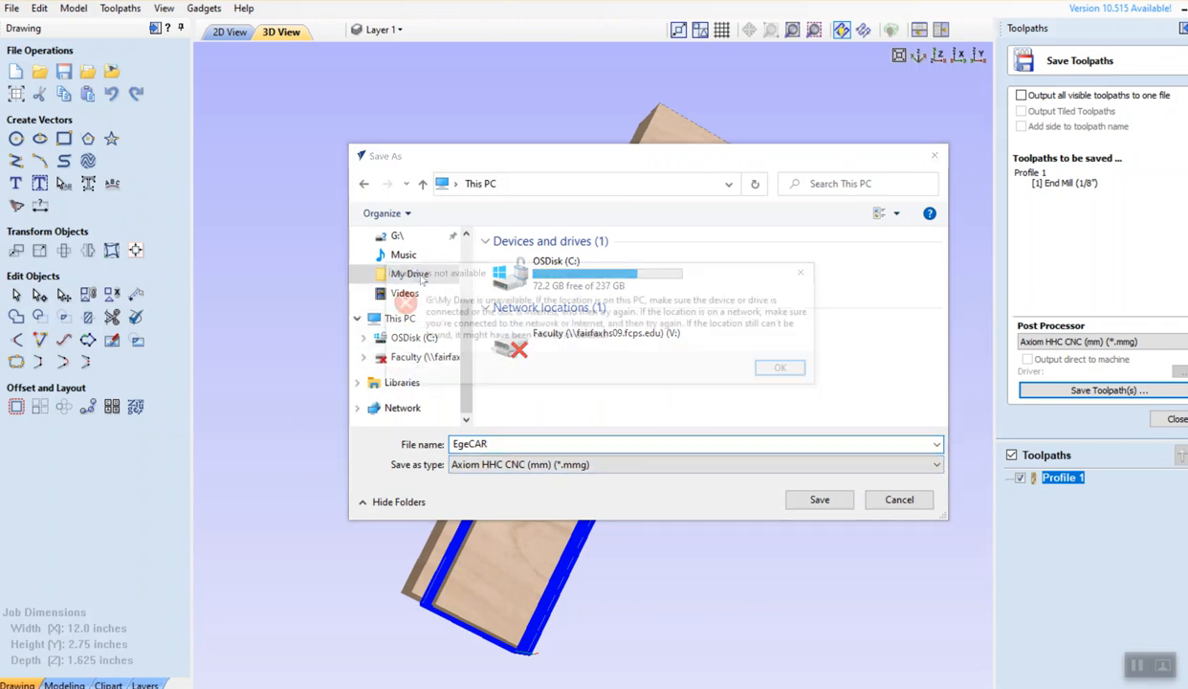
pyautogui.click(812, 272)
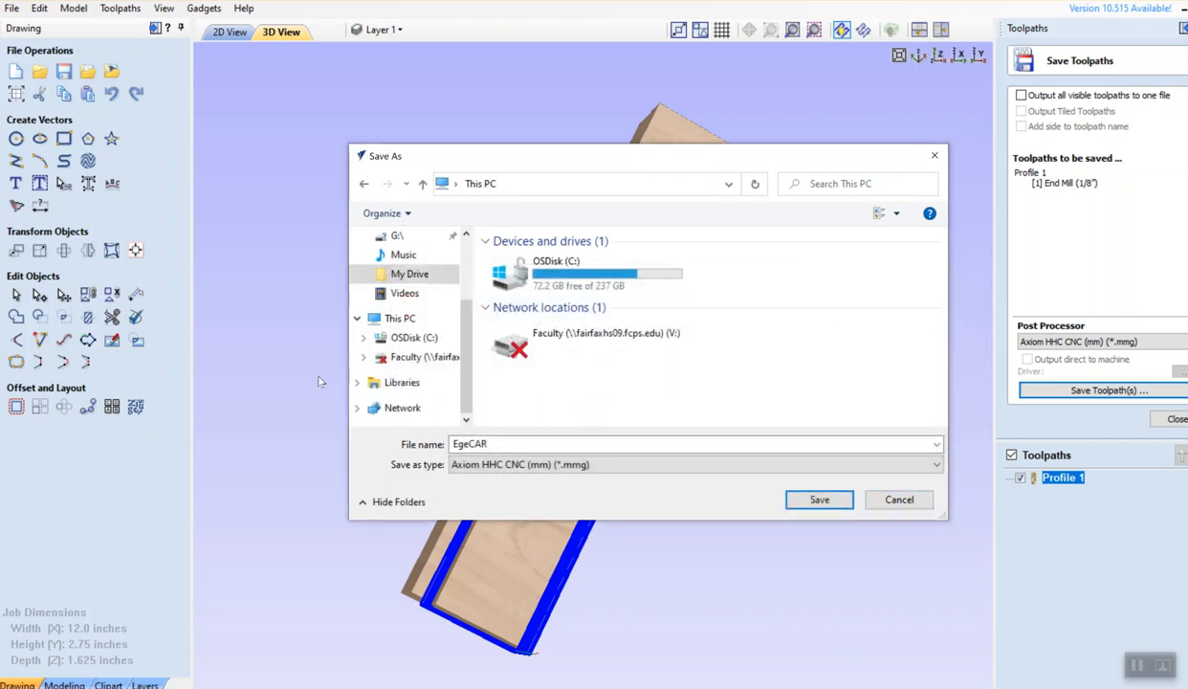
pyautogui.scroll(2, 449, 316)
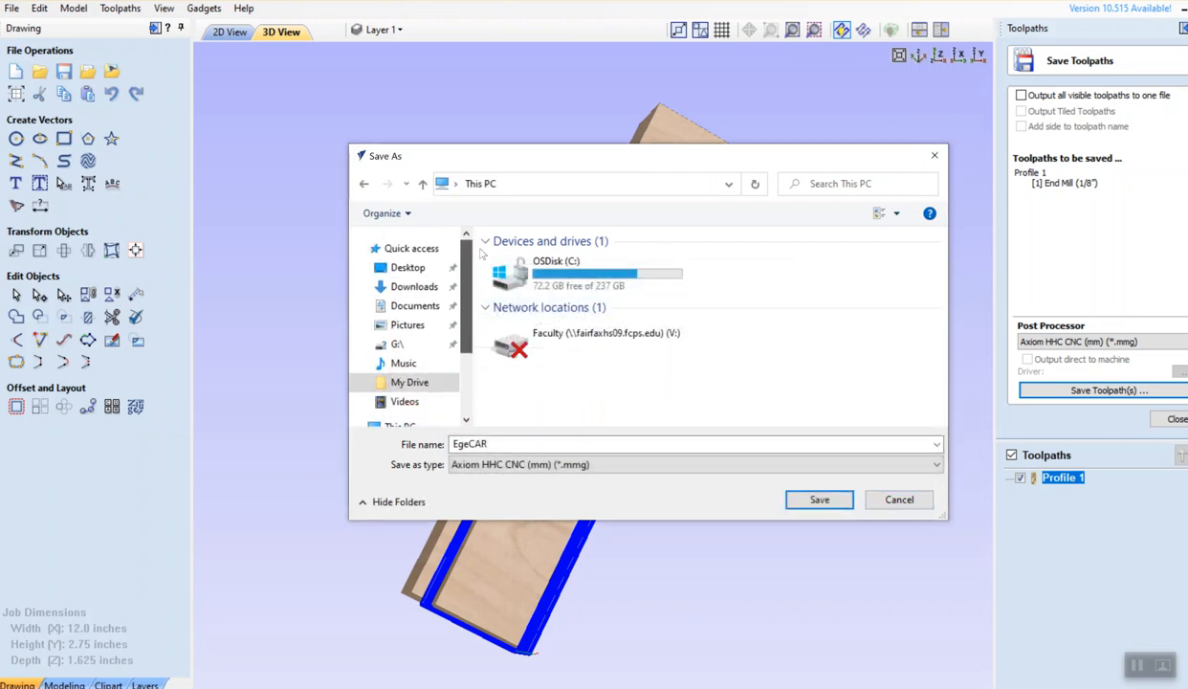
pyautogui.click(420, 308)
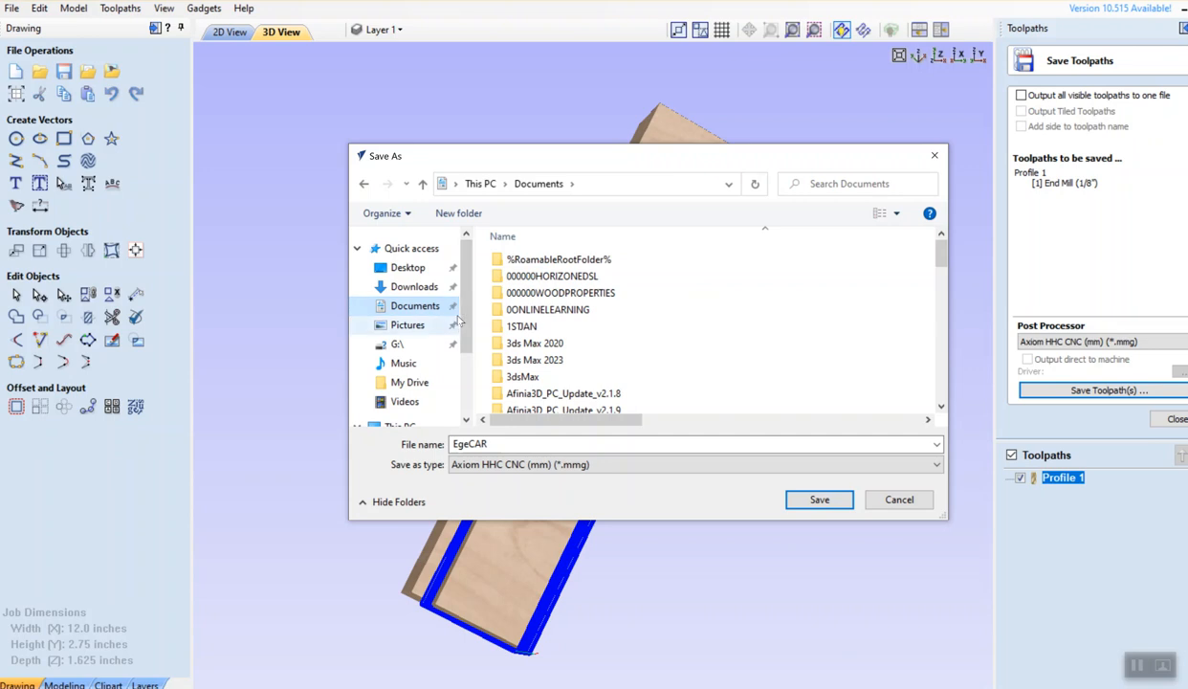
pyautogui.click(815, 495)
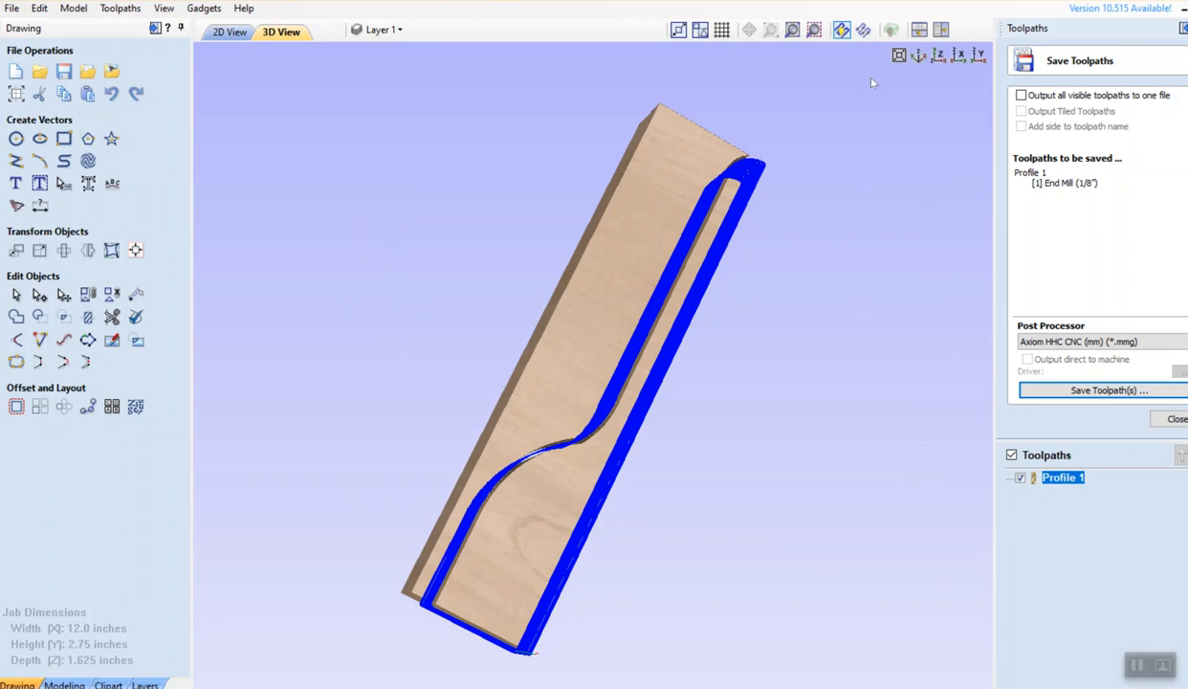
# Switch the 3D preview to the front orientation to see the cut board head-on
pyautogui.click(941, 55)
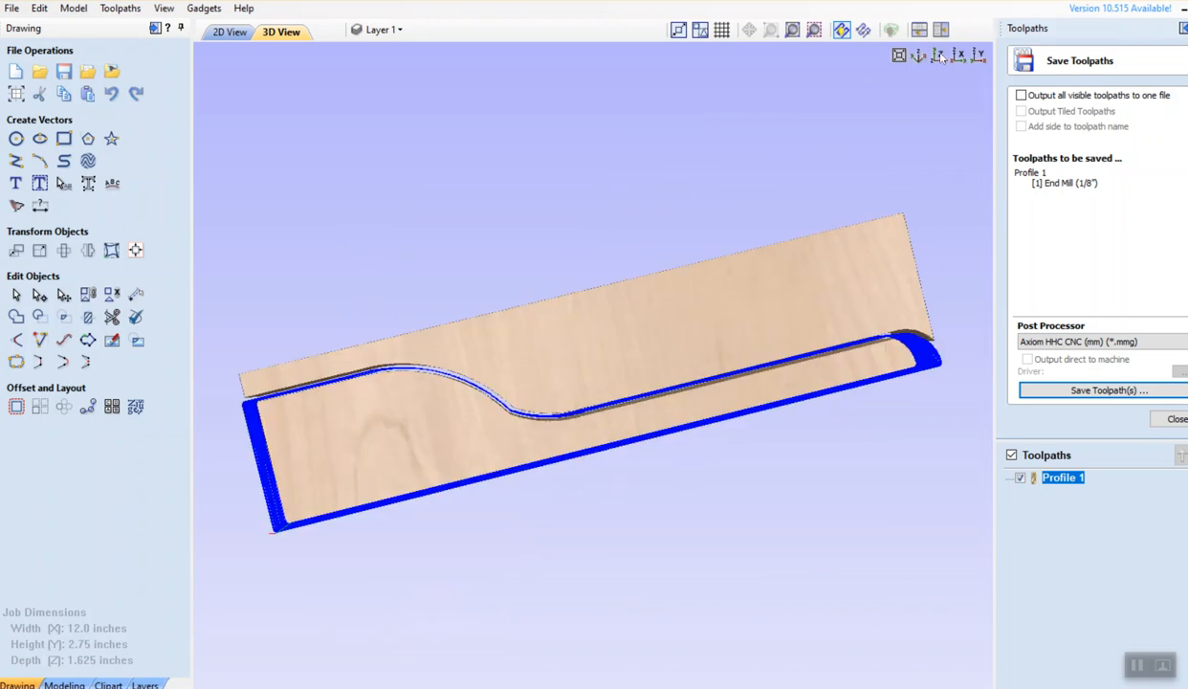